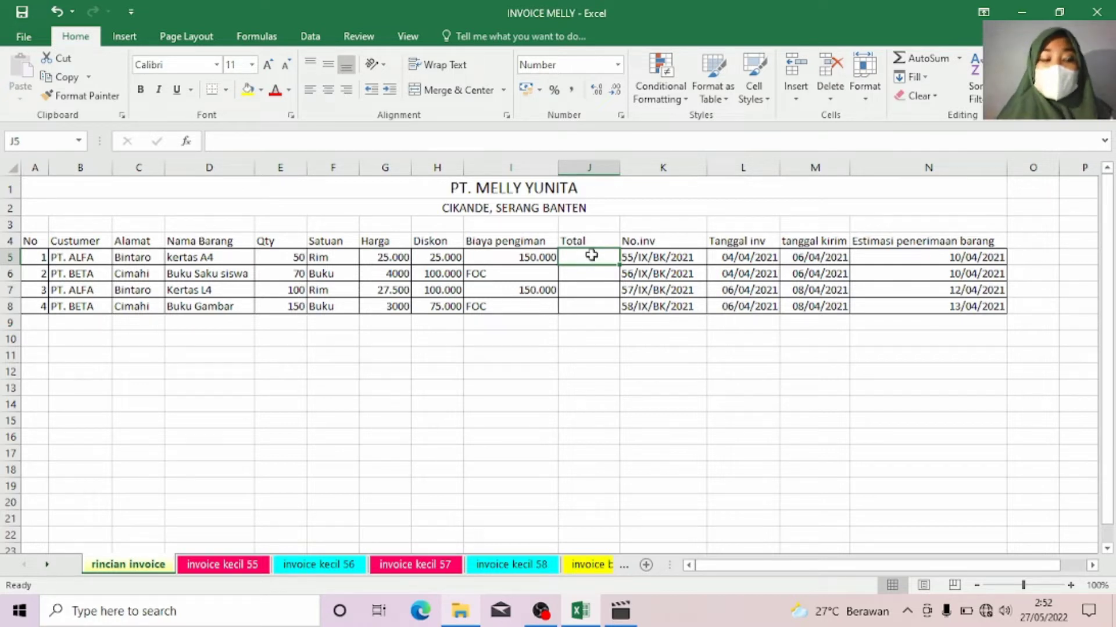
Step: Calculate the Total for kertas A4 in J5 with the formula =(E5*G5)-H5+I5
{"action": "type", "text": "="}
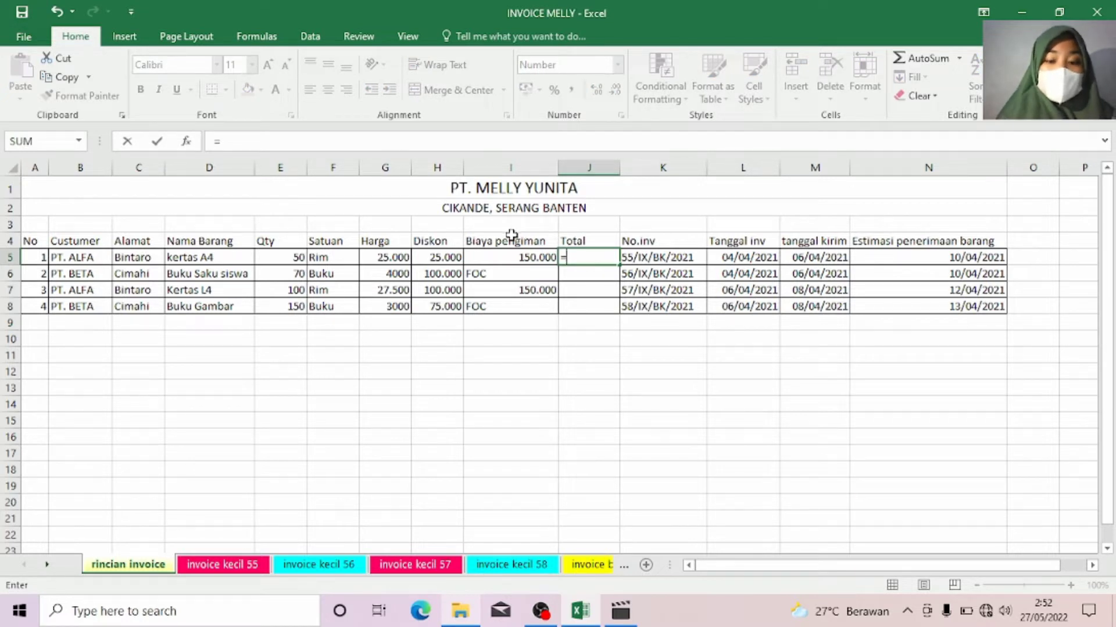
{"action": "type", "text": "("}
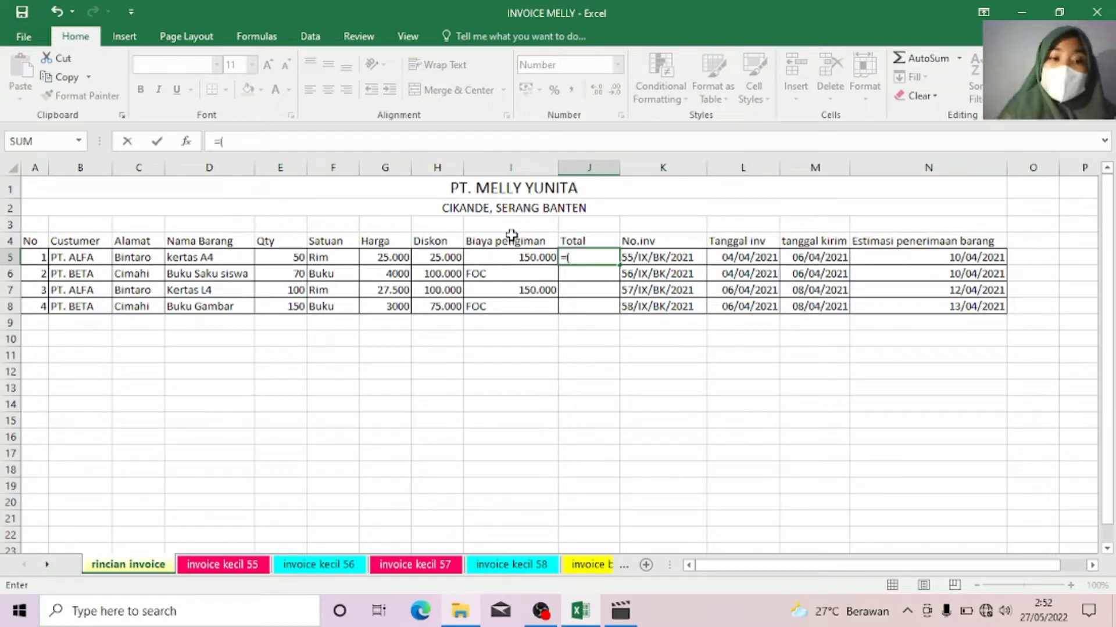
{"action": "left_click", "coordinate": [290, 257]}
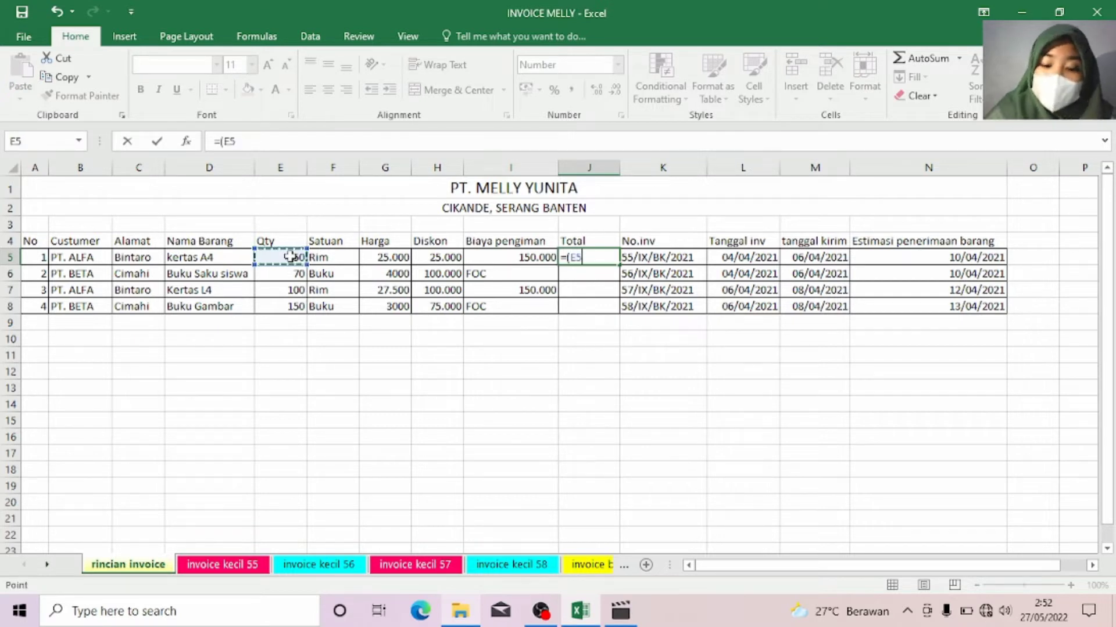
{"action": "type", "text": "*"}
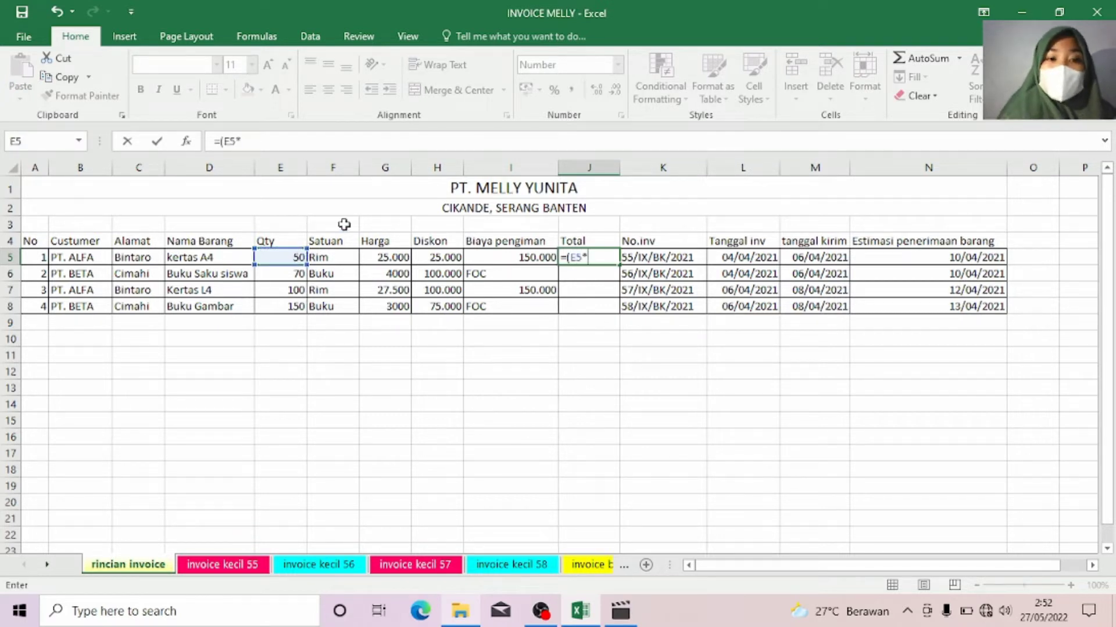
{"action": "left_click", "coordinate": [383, 256]}
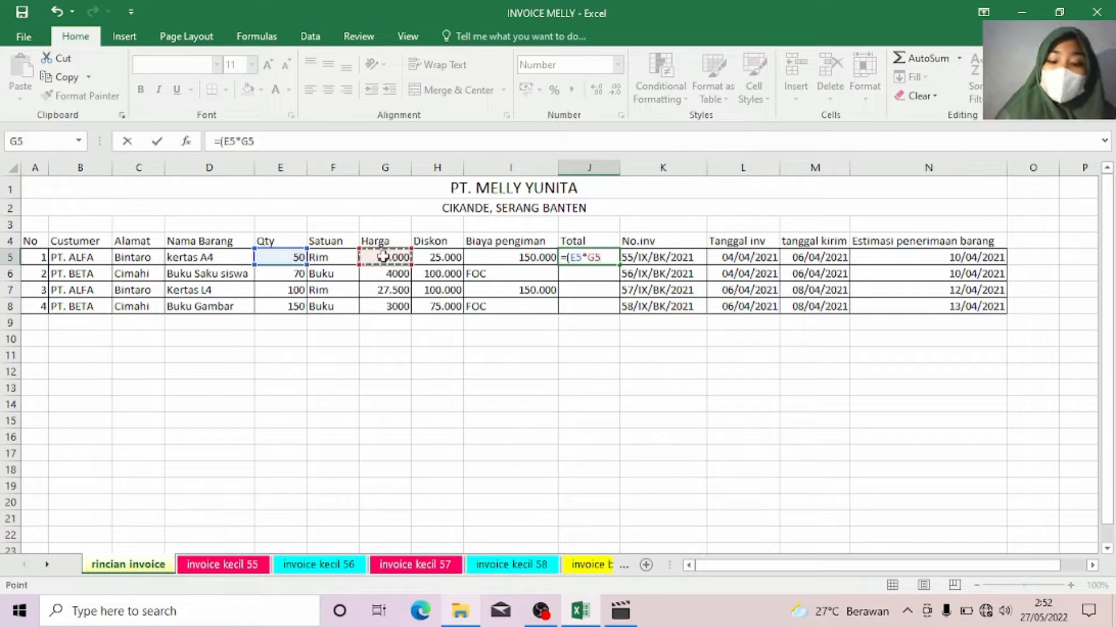
{"action": "type", "text": ")"}
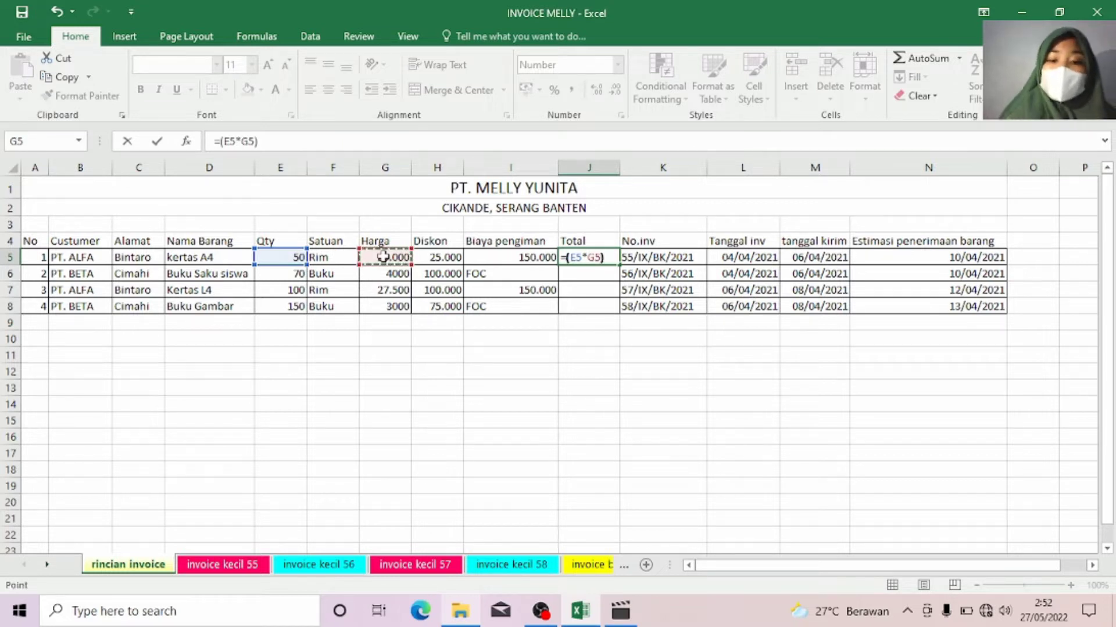
{"action": "type", "text": "-"}
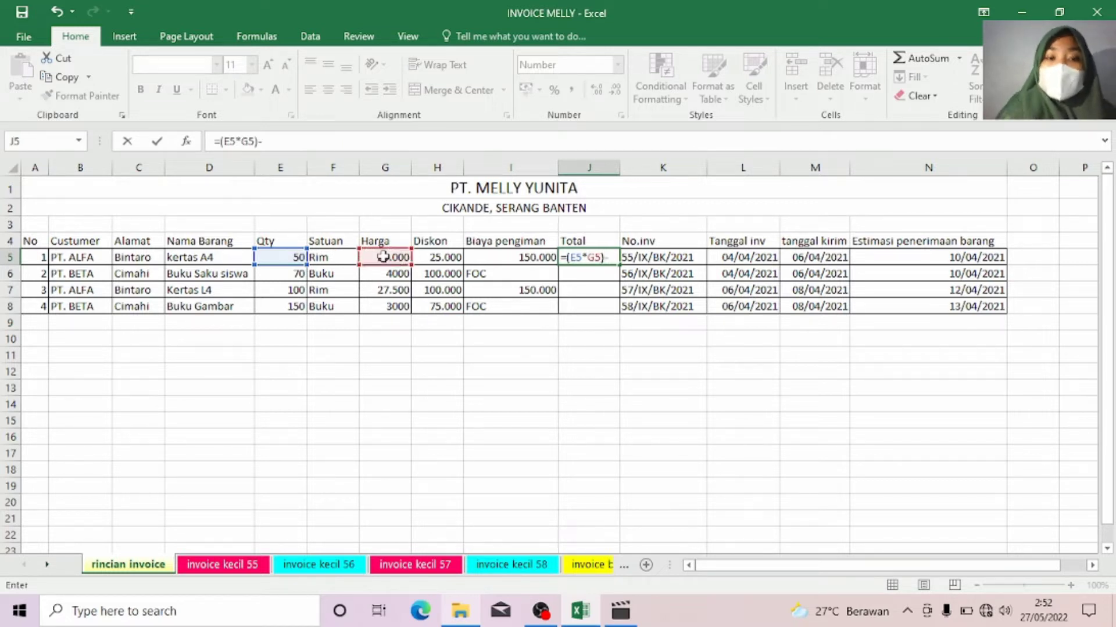
{"action": "left_click", "coordinate": [440, 254]}
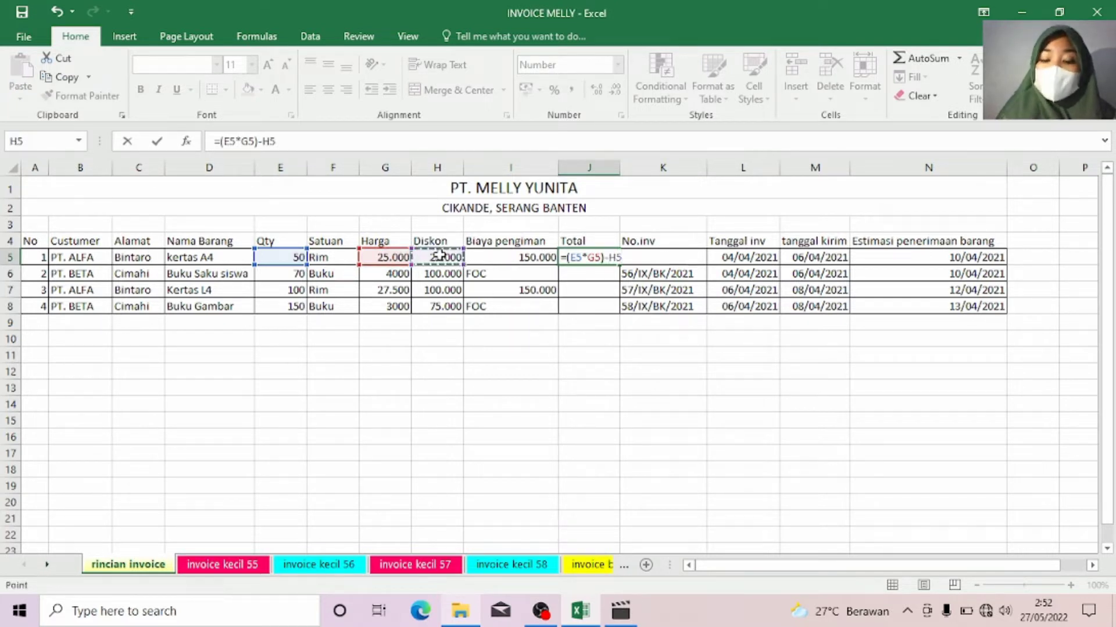
{"action": "type", "text": "+"}
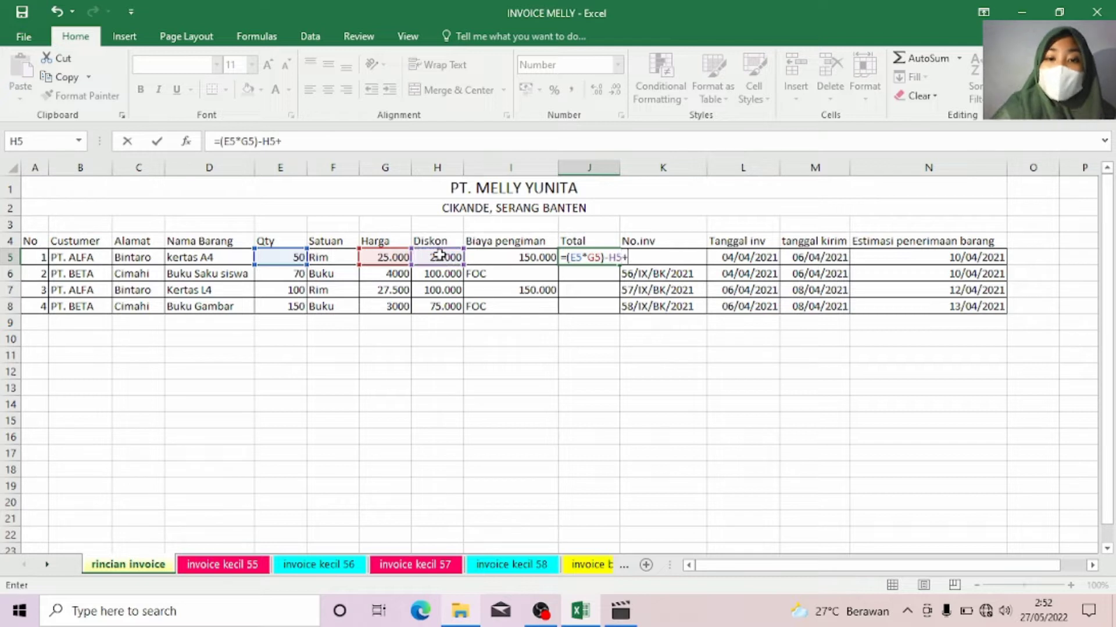
{"action": "left_click", "coordinate": [514, 256]}
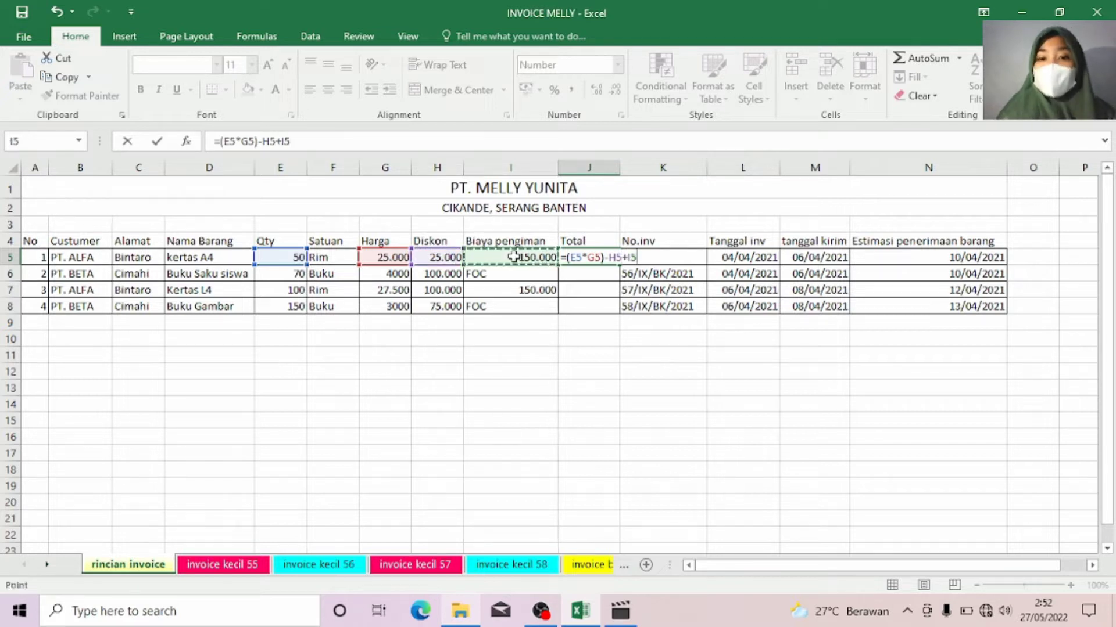
{"action": "key", "text": "Return"}
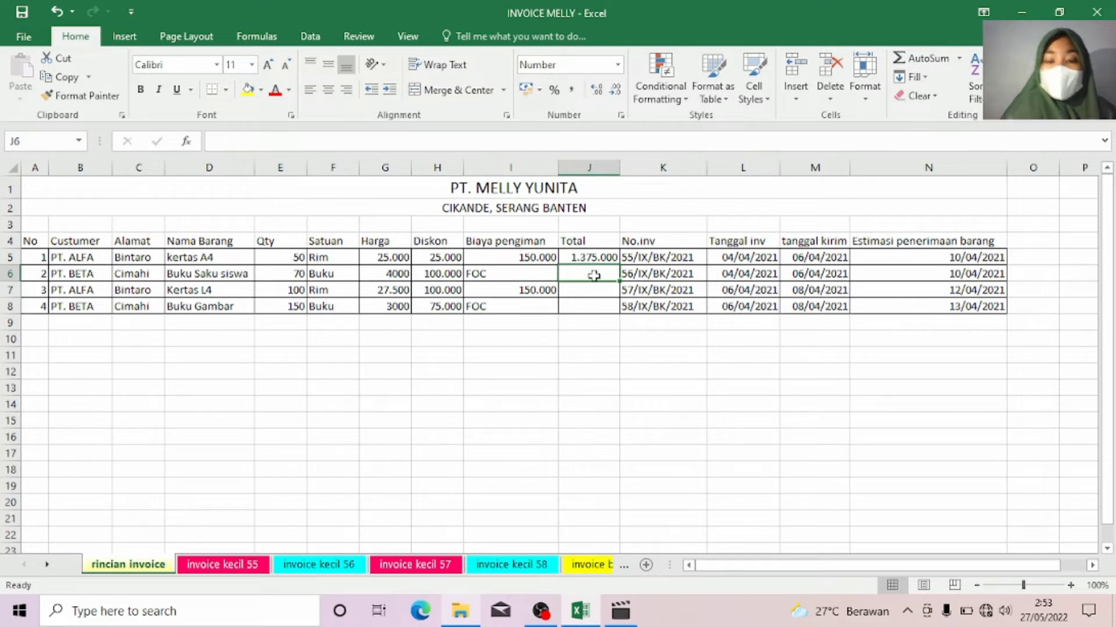
Step: Calculate the Total for Buku Saku siswa in J6 without shipping cost, using the formula =(E6*G6)-H6
{"action": "type", "text": "="}
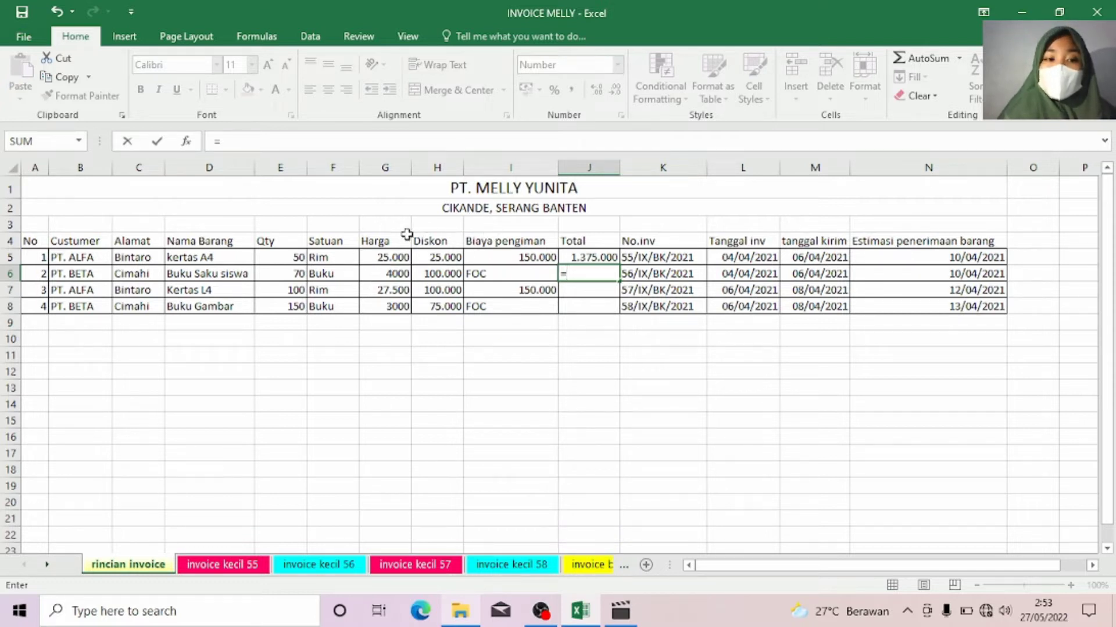
{"action": "left_click", "coordinate": [279, 273]}
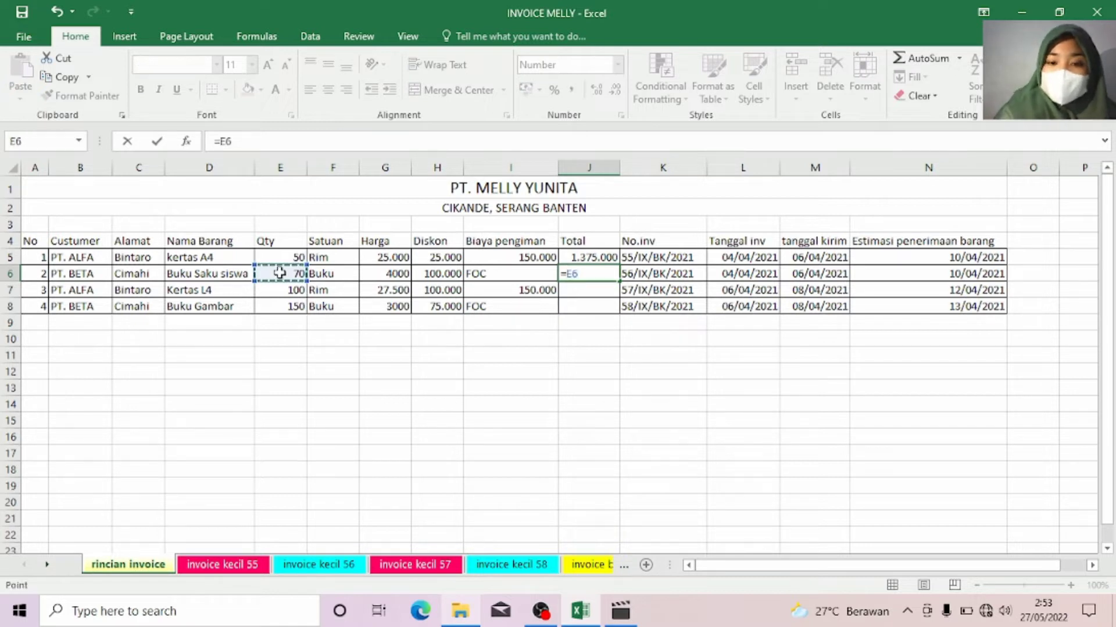
{"action": "key", "text": "BackSpace"}
{"action": "key", "text": "BackSpace"}
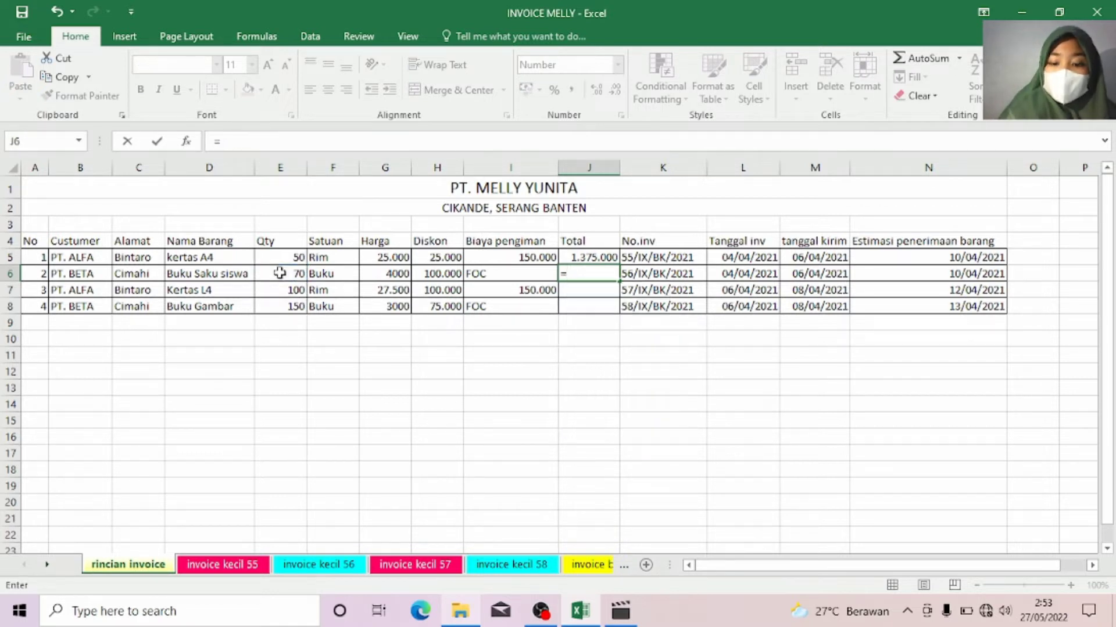
{"action": "type", "text": "("}
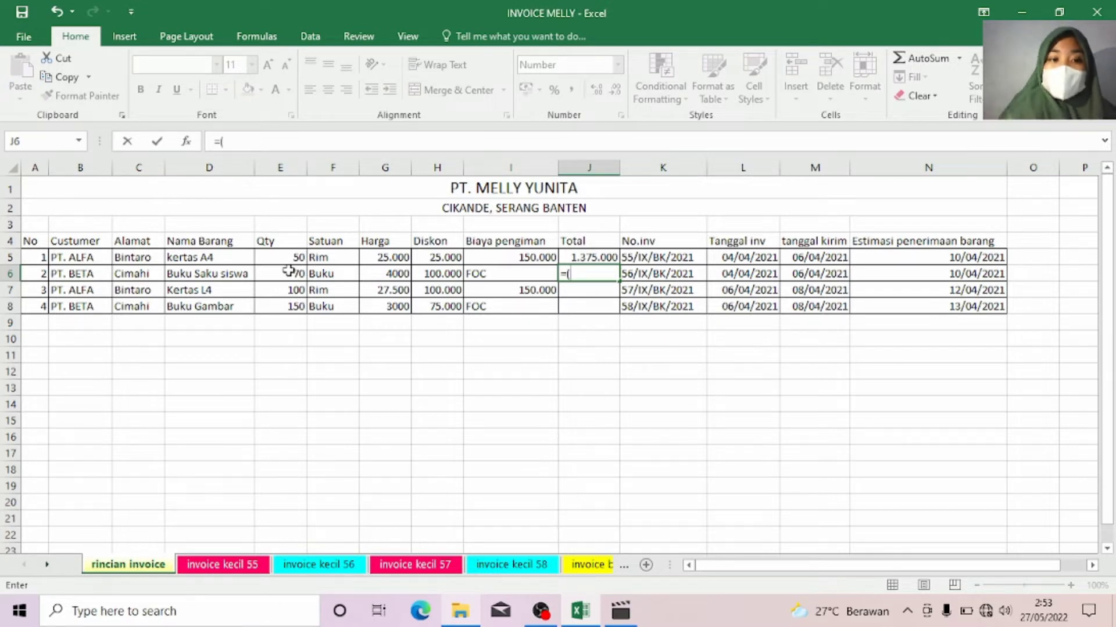
{"action": "left_click", "coordinate": [288, 272]}
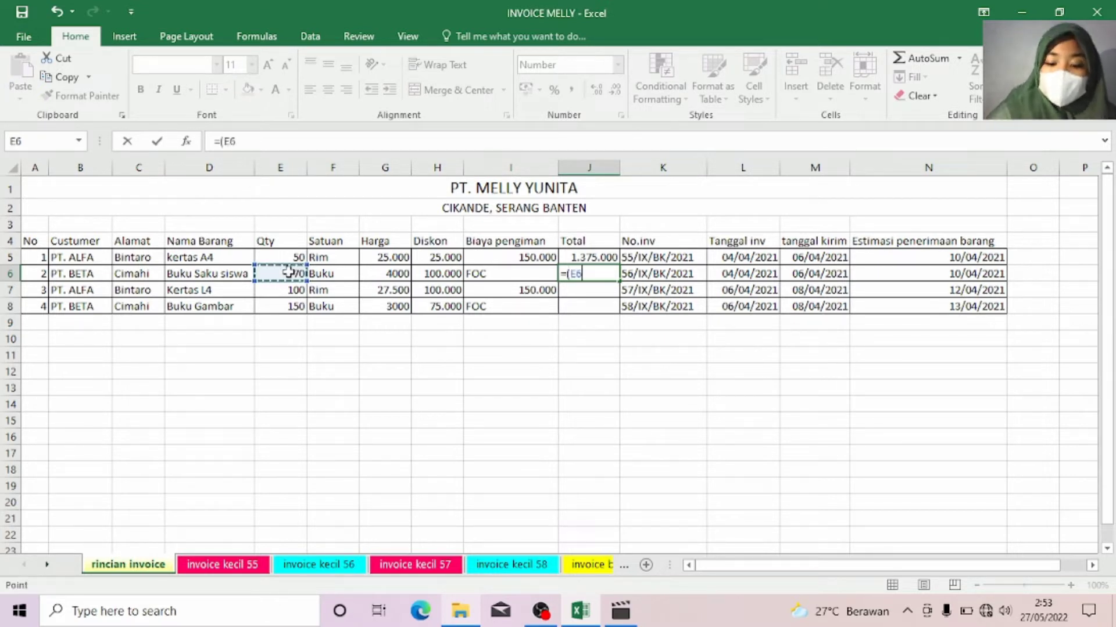
{"action": "type", "text": "*"}
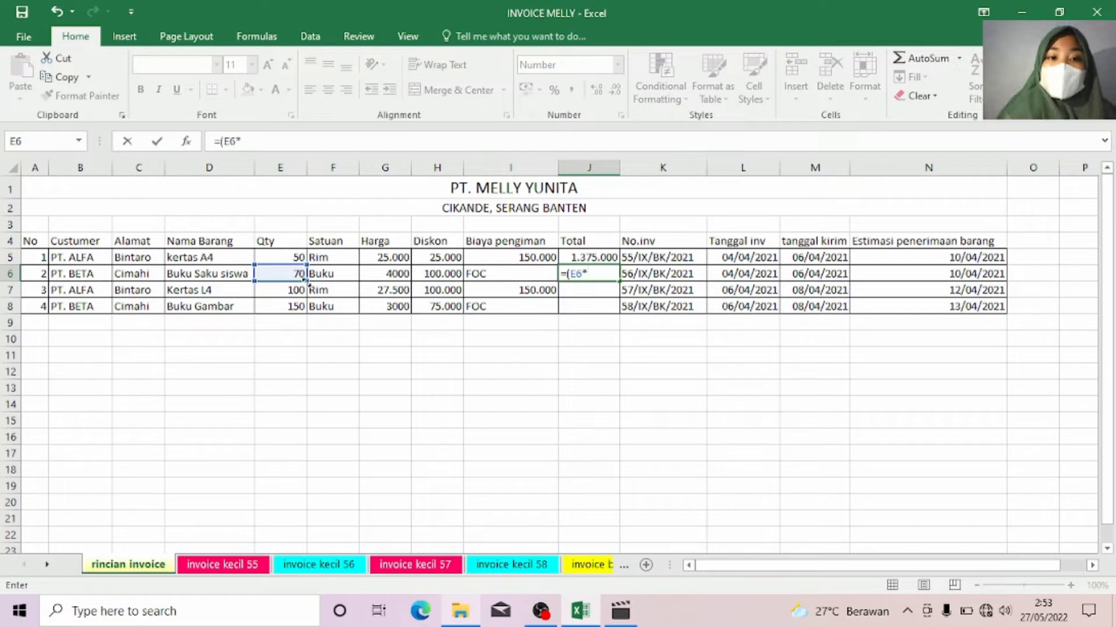
{"action": "left_click", "coordinate": [383, 273]}
{"action": "type", "text": ")"}
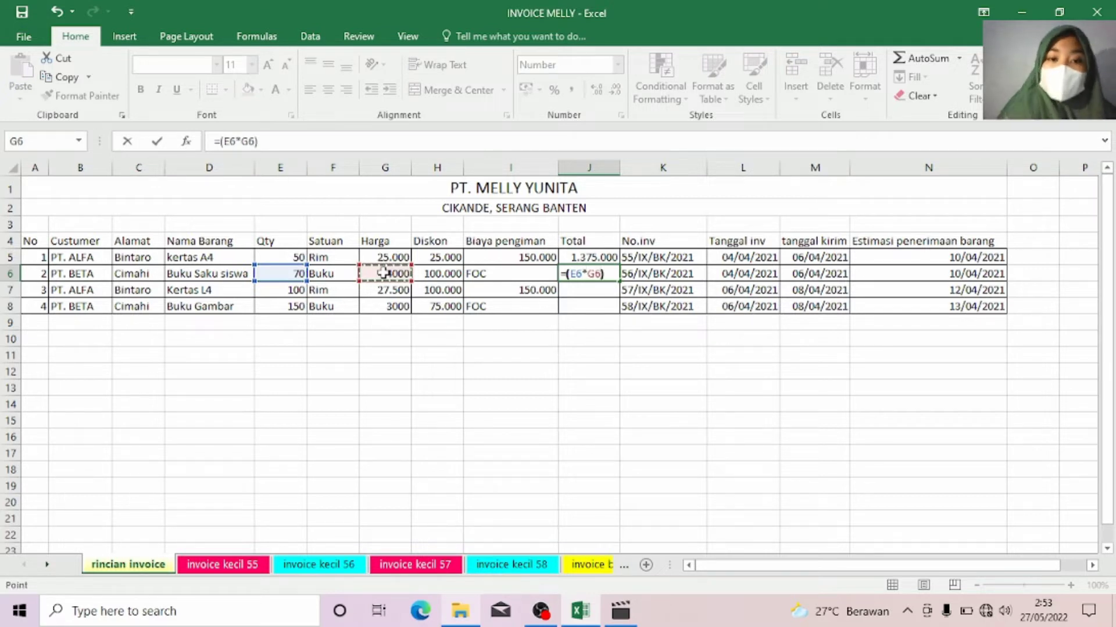
{"action": "type", "text": "-"}
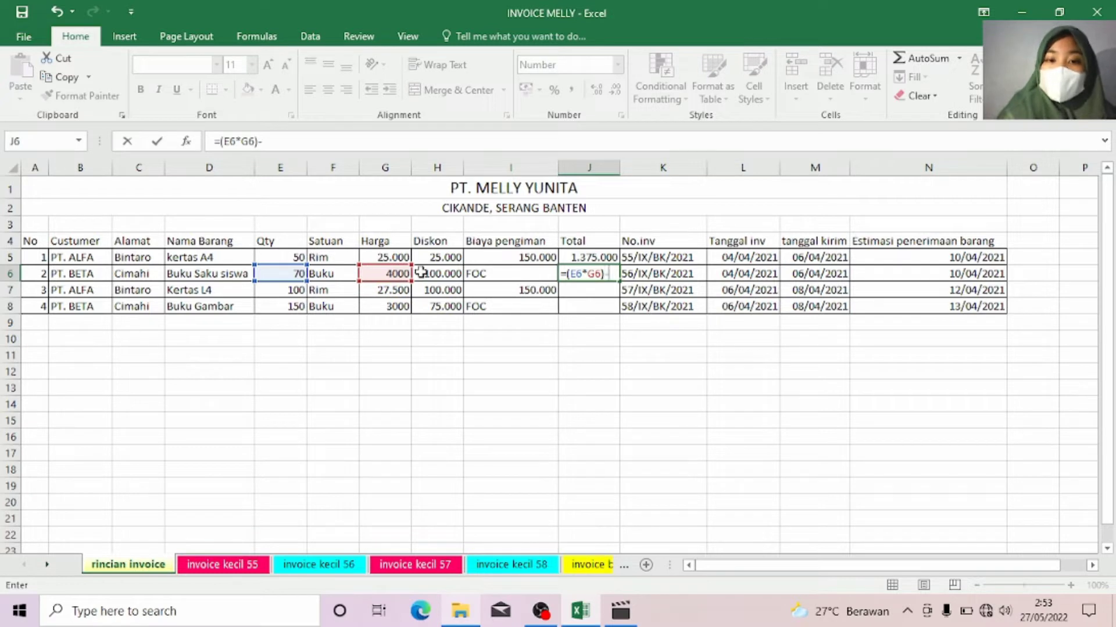
{"action": "left_click", "coordinate": [443, 273]}
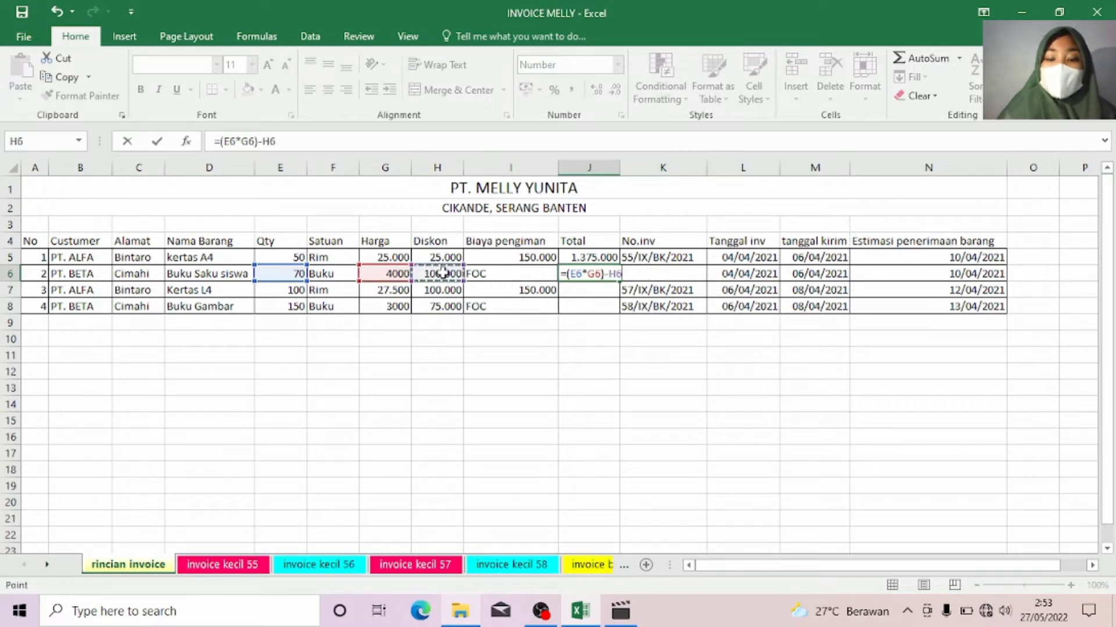
{"action": "key", "text": "Return"}
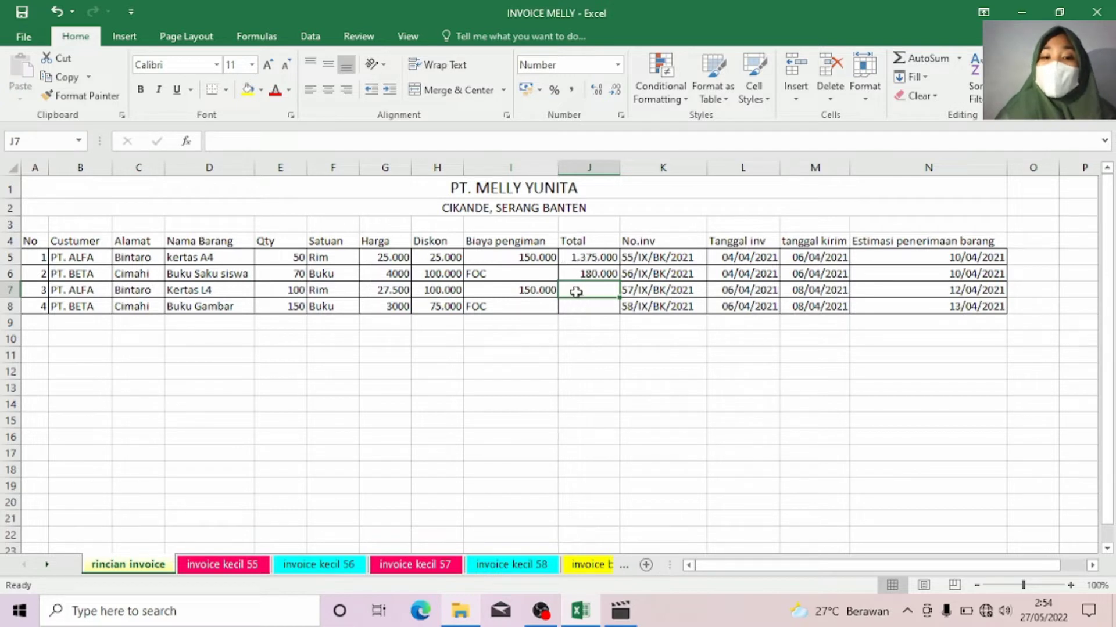
Step: Calculate the Total for Kertas L4 in J7 with the formula =(E7*G7)-H7+I7
{"action": "type", "text": "="}
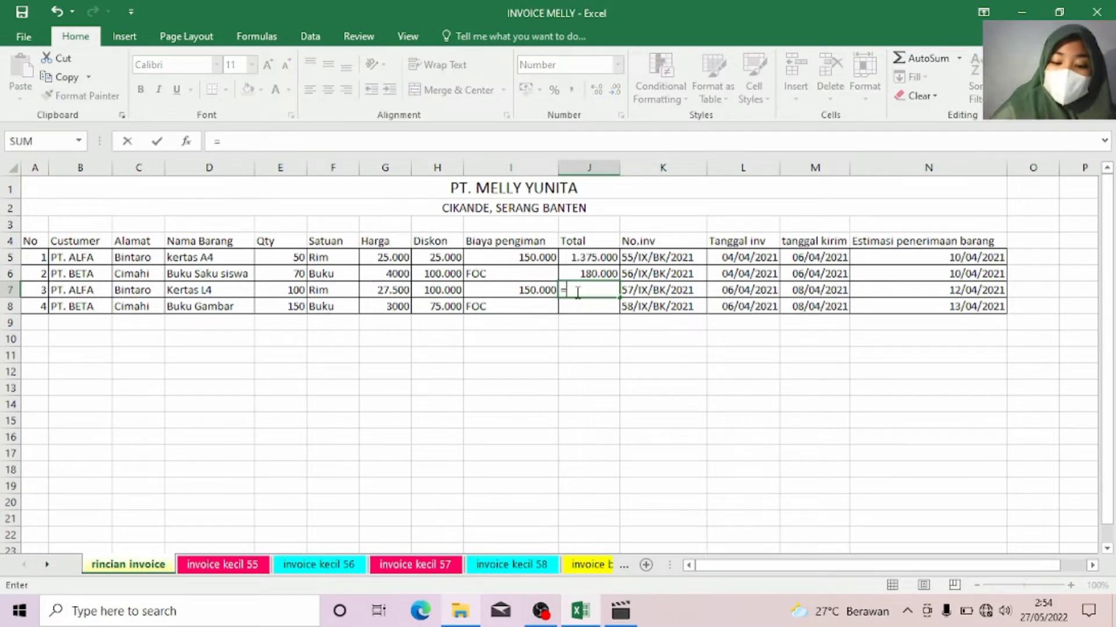
{"action": "type", "text": "("}
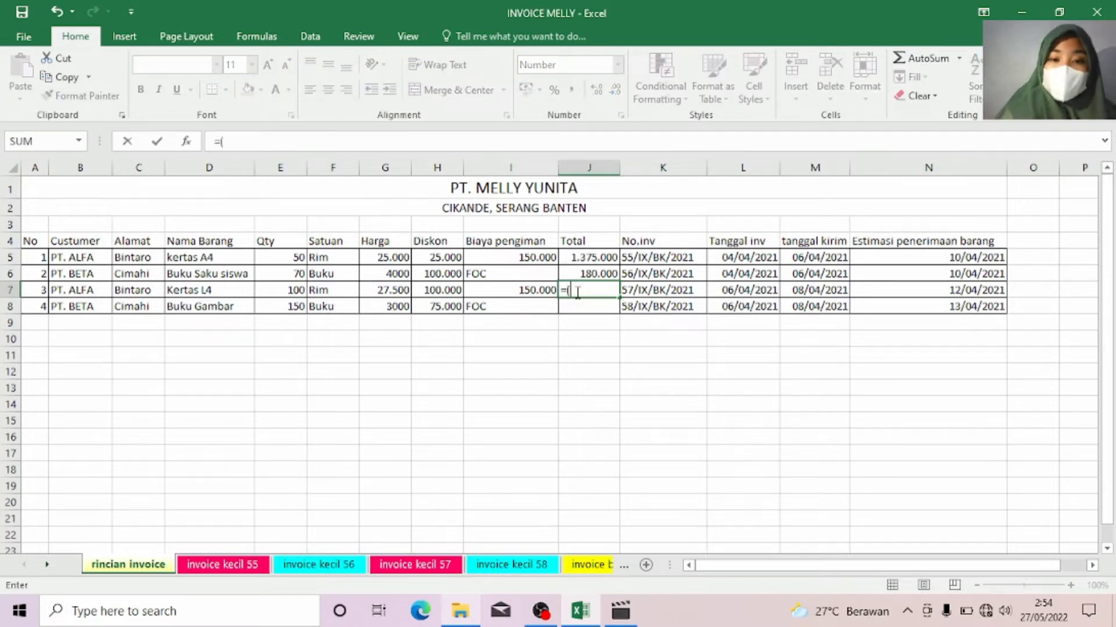
{"action": "left_click", "coordinate": [274, 287]}
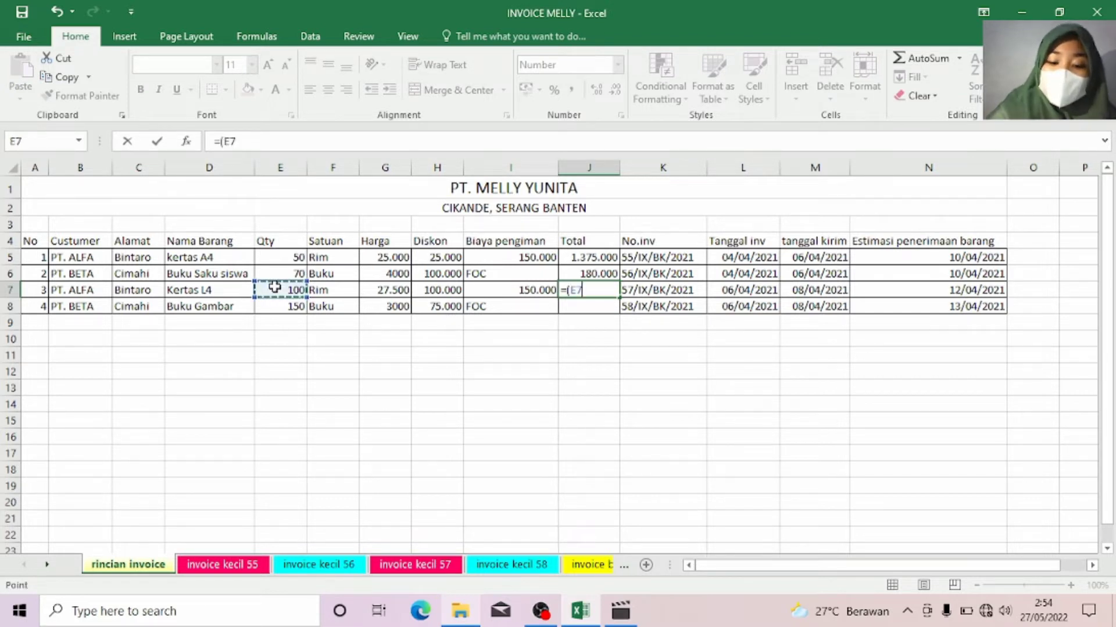
{"action": "type", "text": "*"}
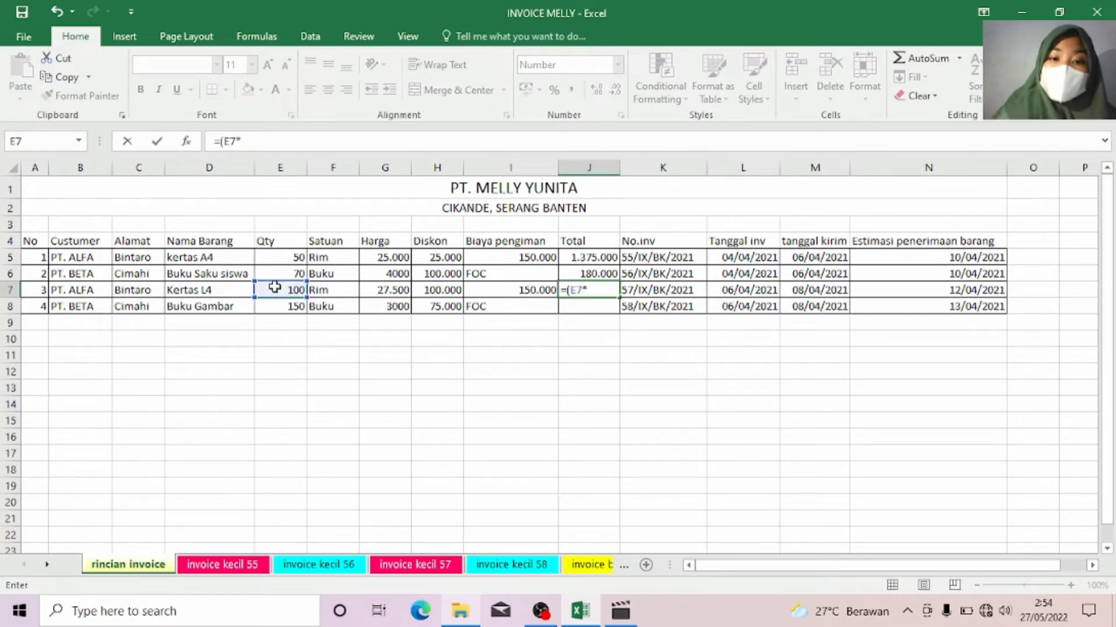
{"action": "left_click", "coordinate": [385, 293]}
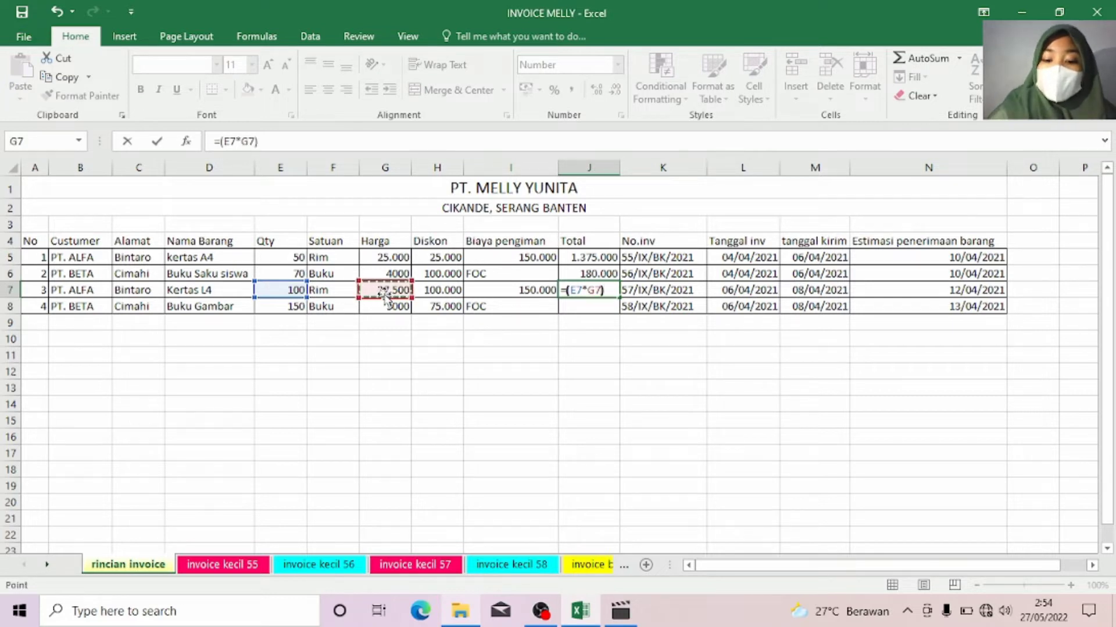
{"action": "type", "text": ")-"}
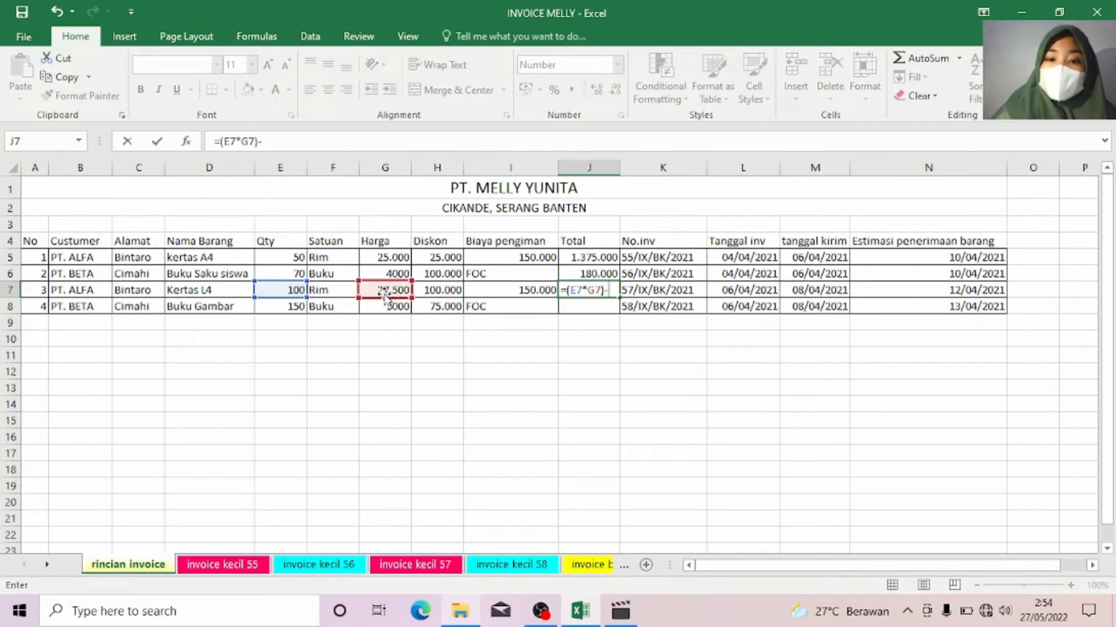
{"action": "left_click", "coordinate": [428, 293]}
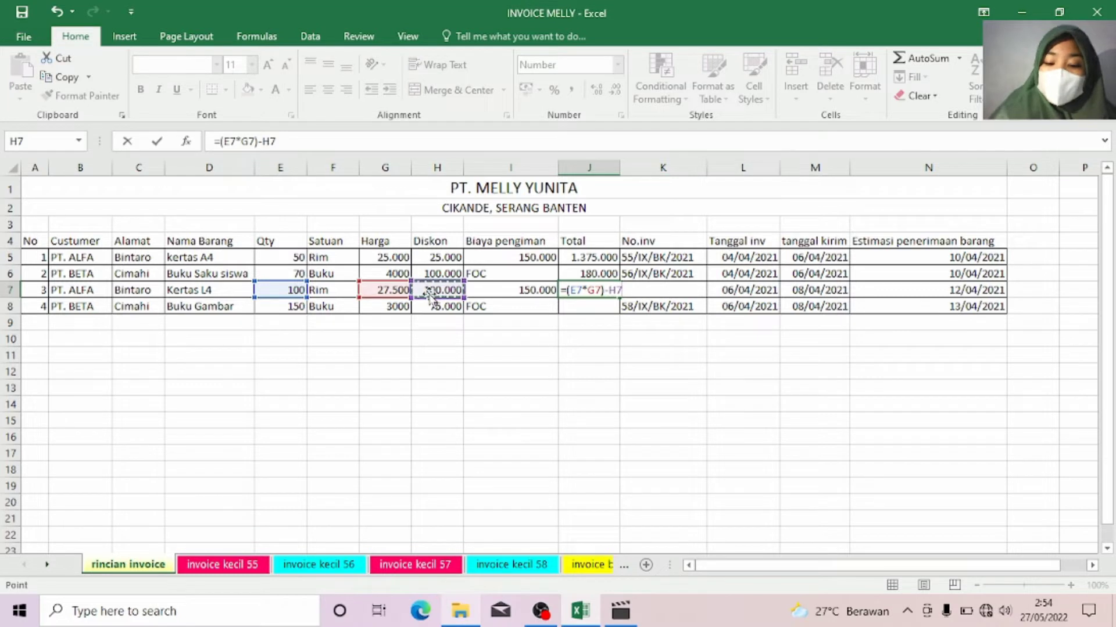
{"action": "type", "text": "+"}
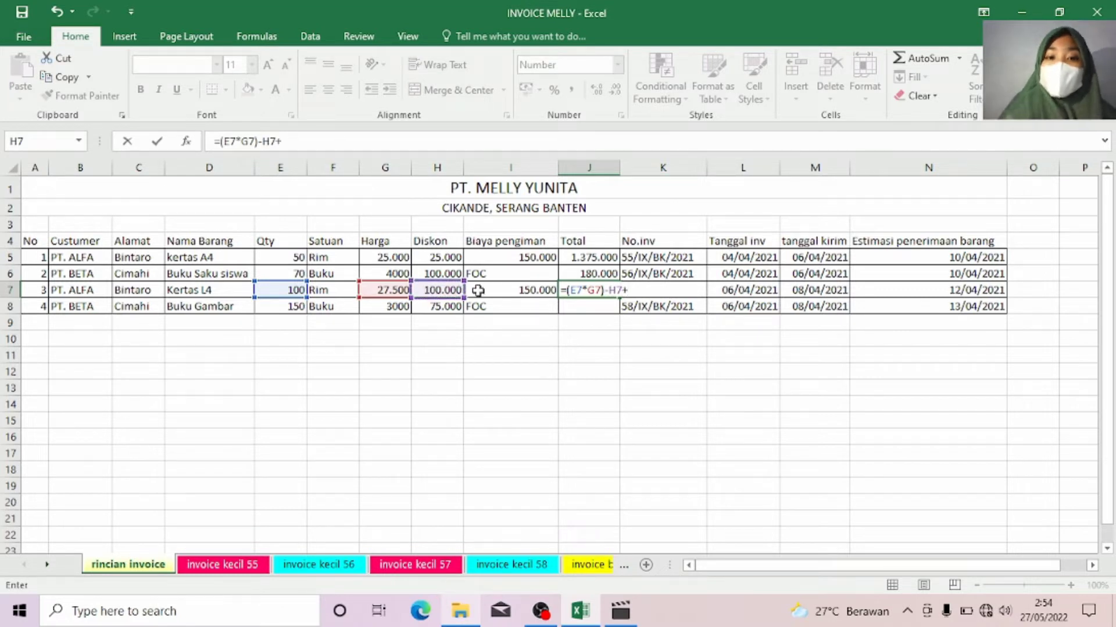
{"action": "left_click", "coordinate": [510, 292]}
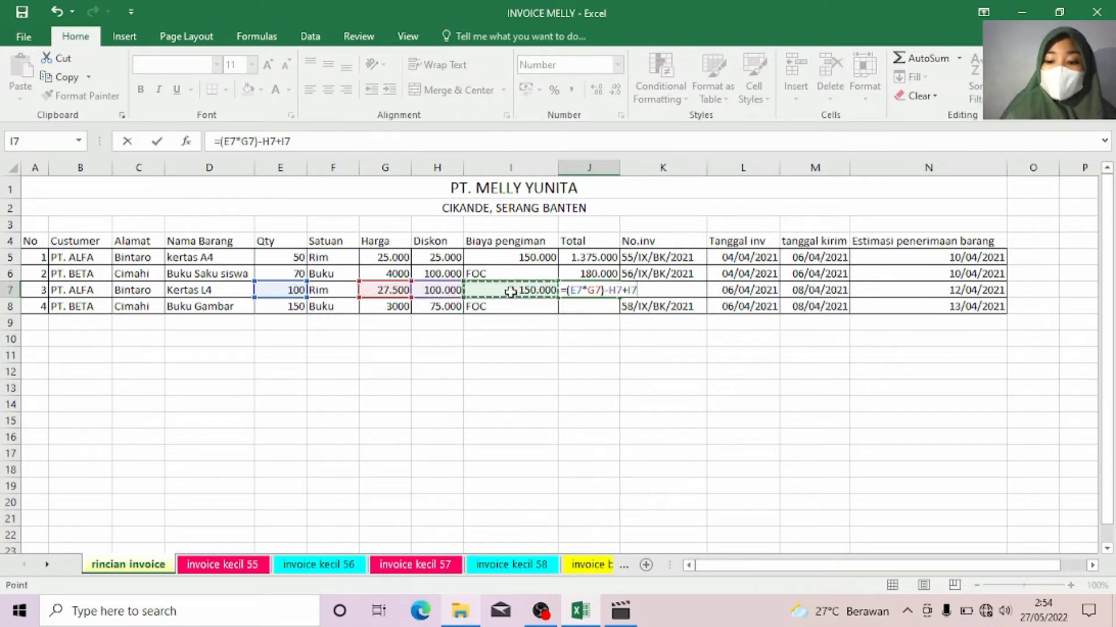
{"action": "key", "text": "Return"}
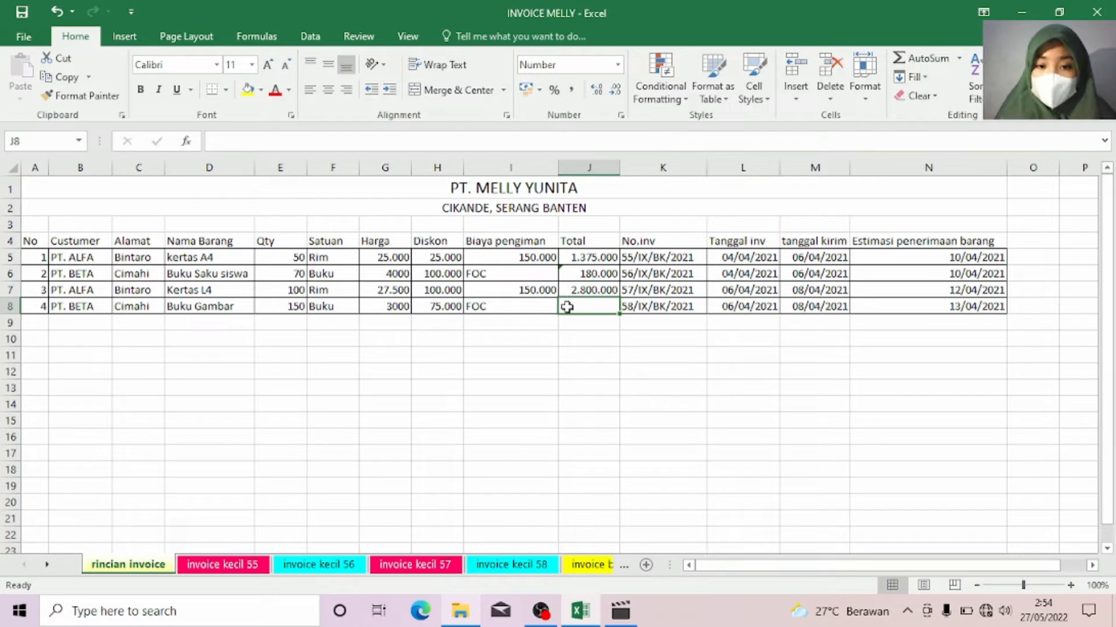
Step: Calculate the Total for Buku Gambar in J8 without shipping cost, using the formula =(E8*G8)-H8
{"action": "type", "text": "="}
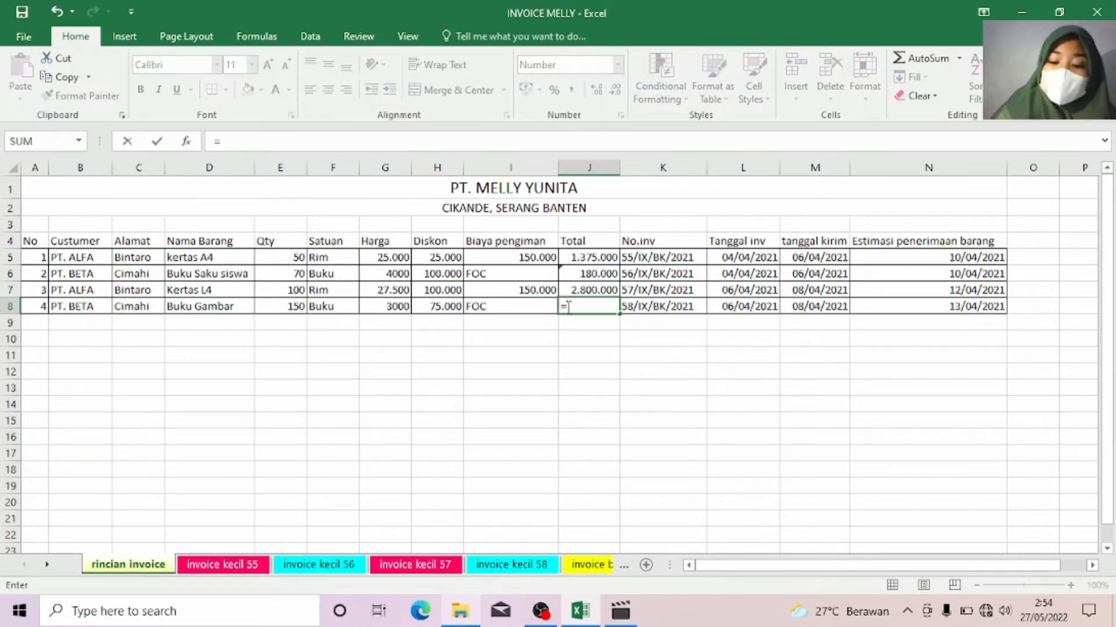
{"action": "type", "text": "("}
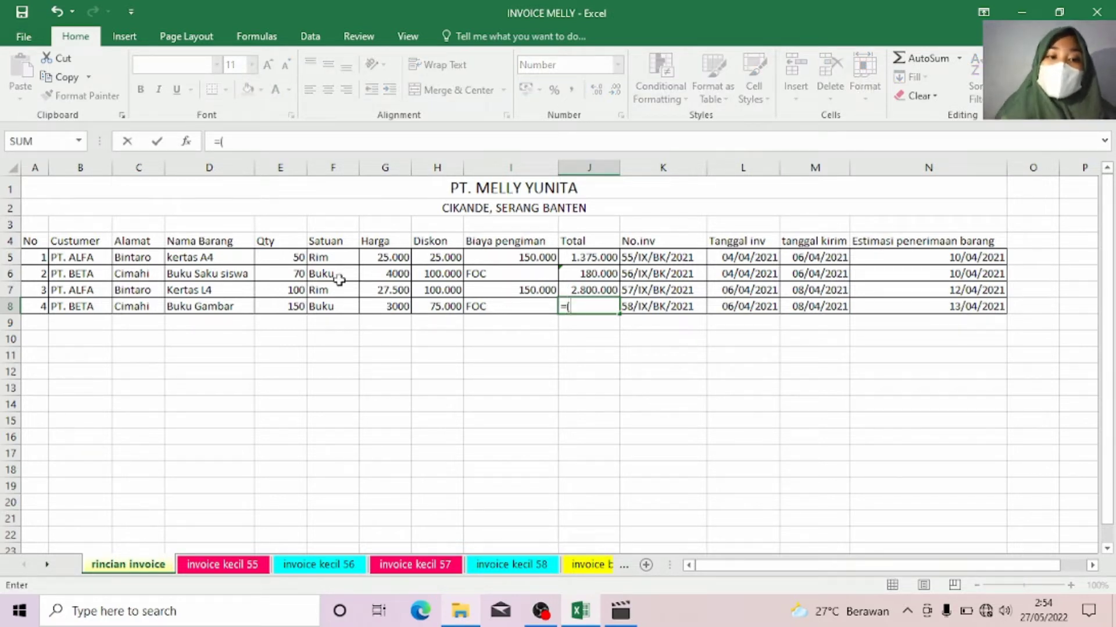
{"action": "left_click", "coordinate": [281, 309]}
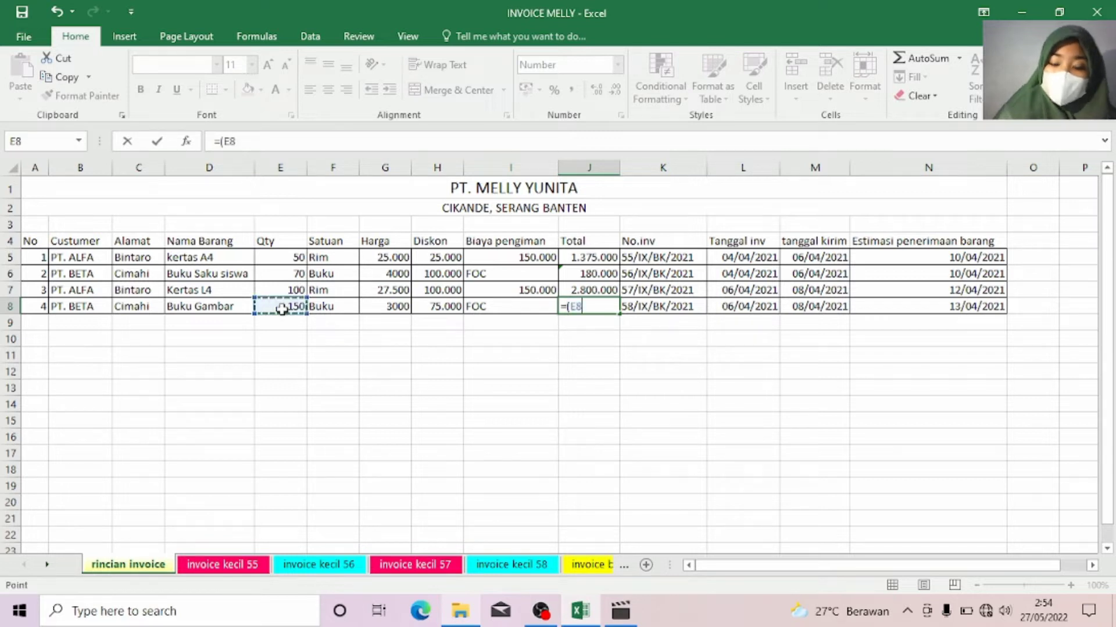
{"action": "type", "text": "*"}
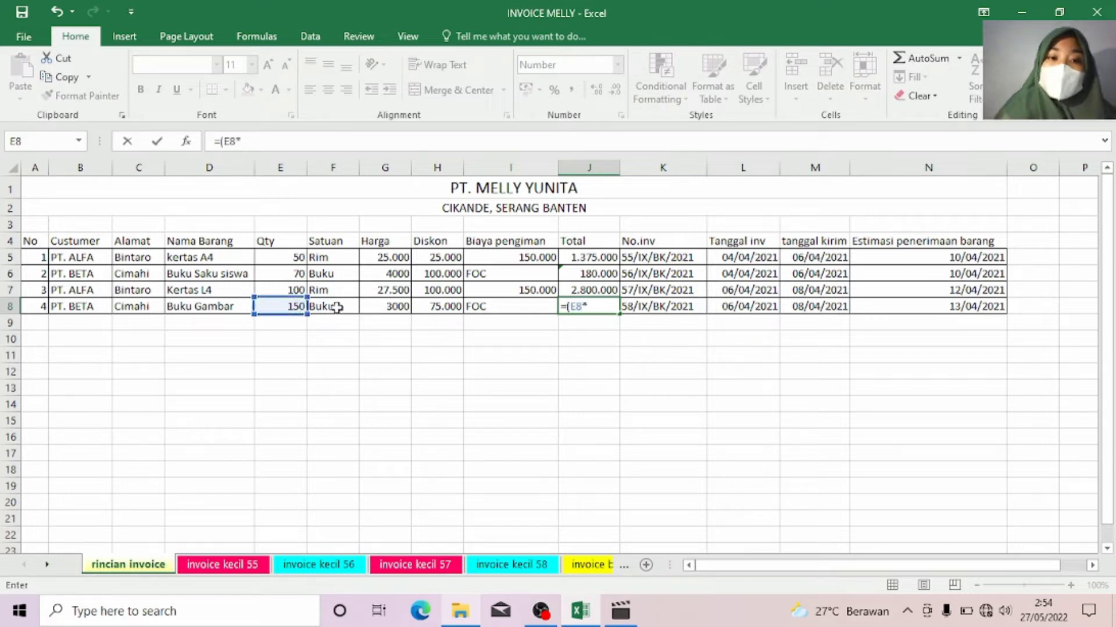
{"action": "left_click", "coordinate": [394, 309]}
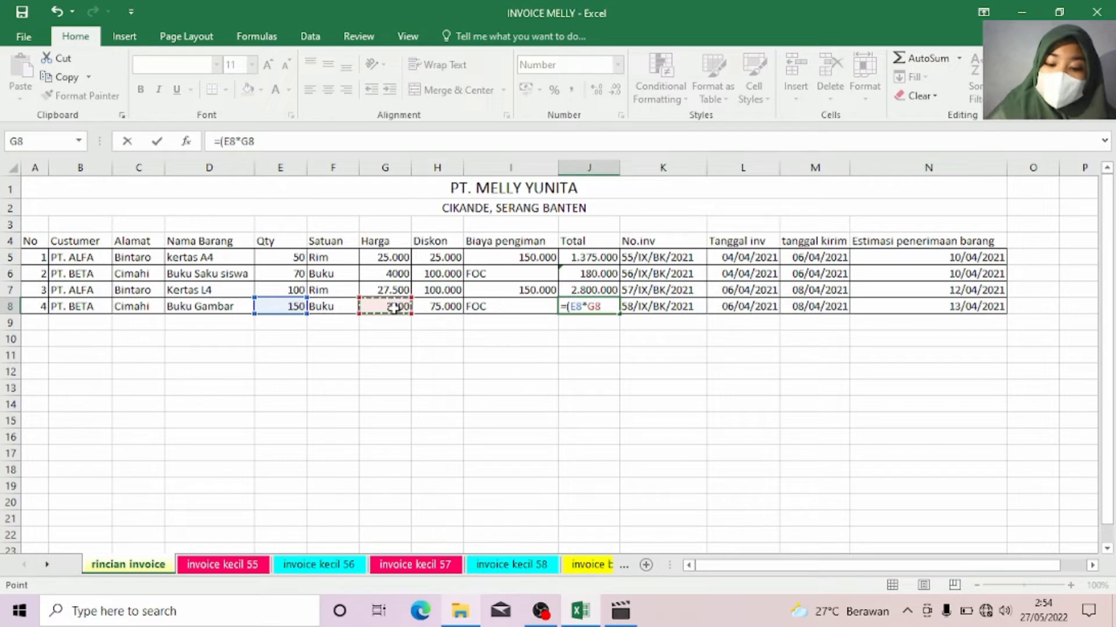
{"action": "type", "text": ")-"}
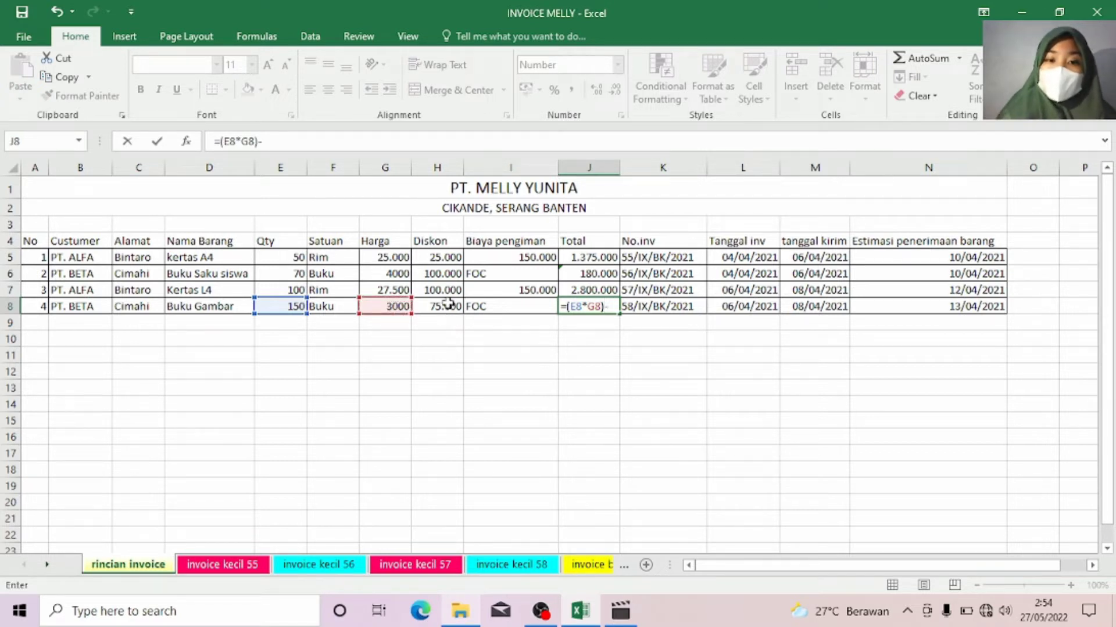
{"action": "left_click", "coordinate": [449, 308]}
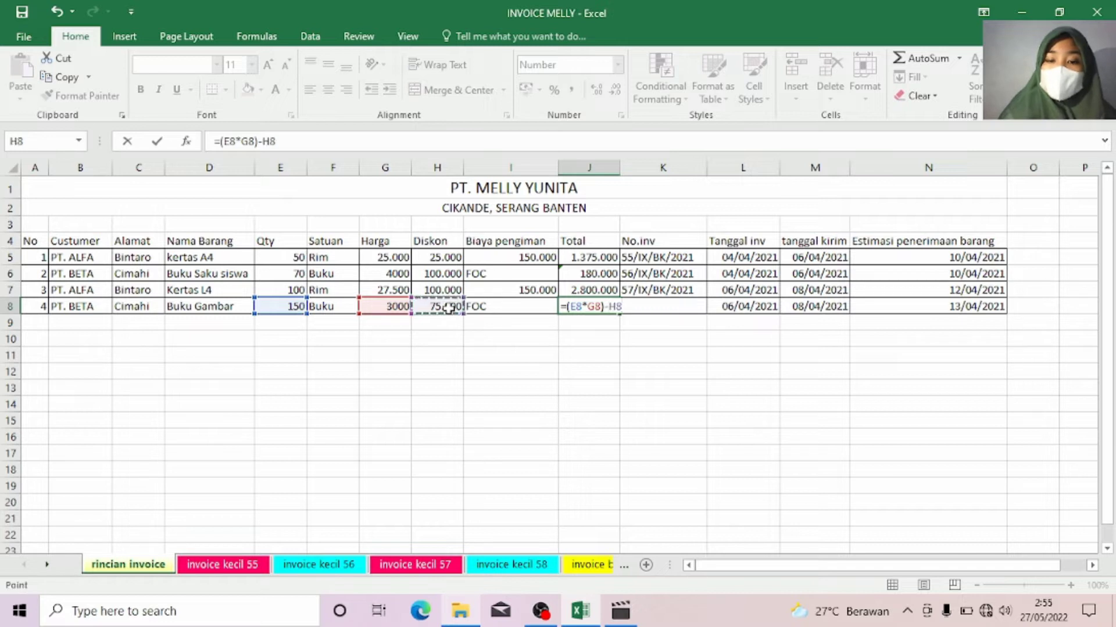
{"action": "key", "text": "Return"}
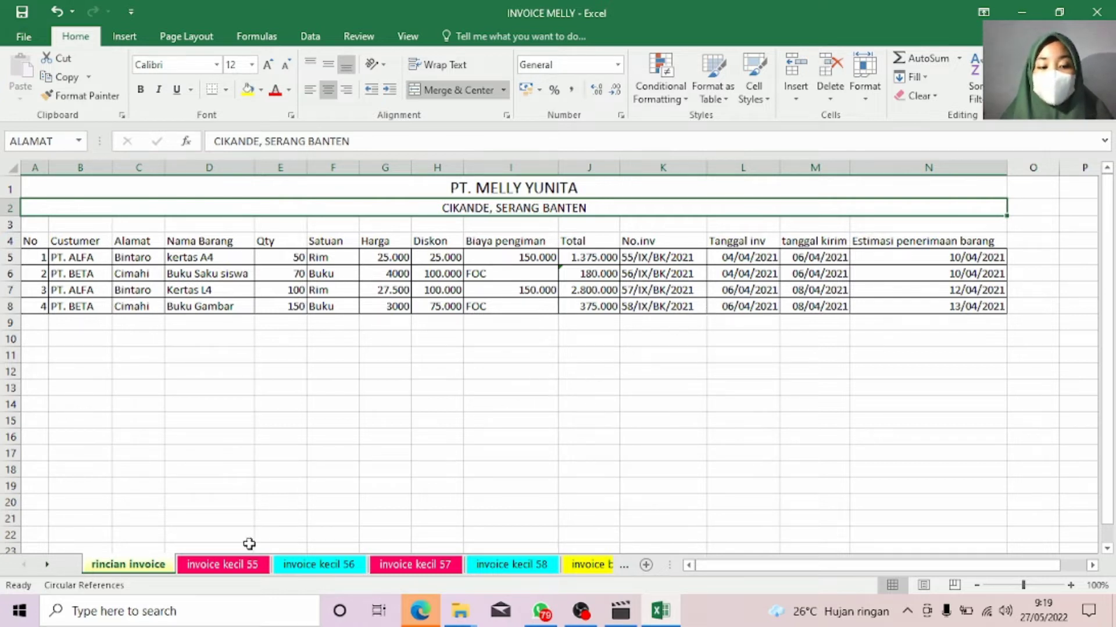
Step: On the invoice kecil 55 sheet, fill the heading cell B2 with the company name using the formula =NAMAPERUSAHAAN
{"action": "left_click", "coordinate": [236, 564]}
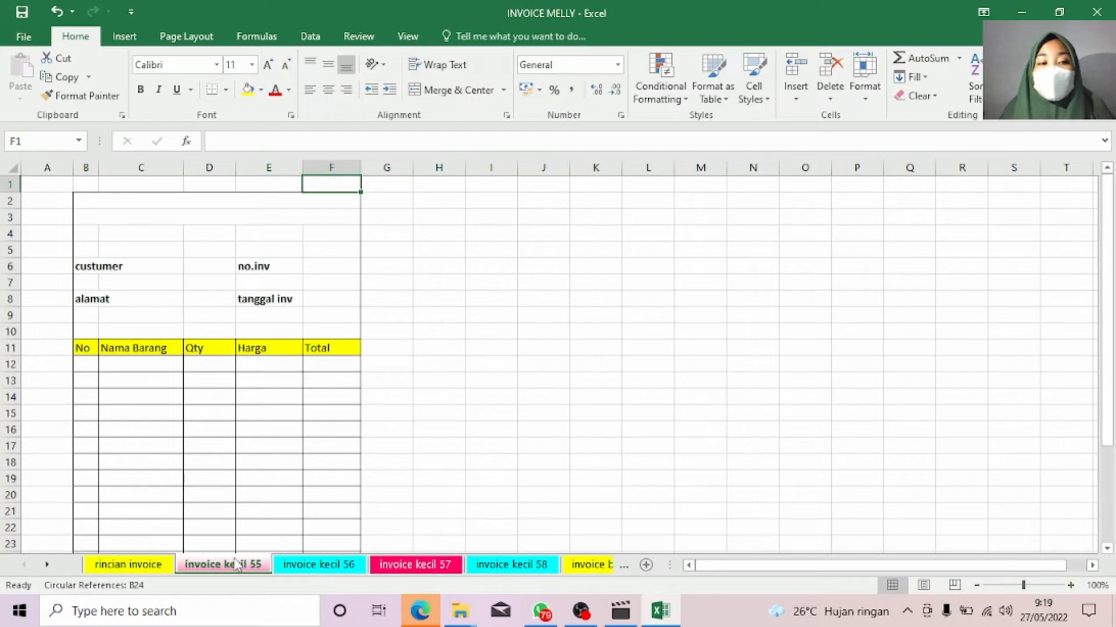
{"action": "left_click", "coordinate": [261, 202]}
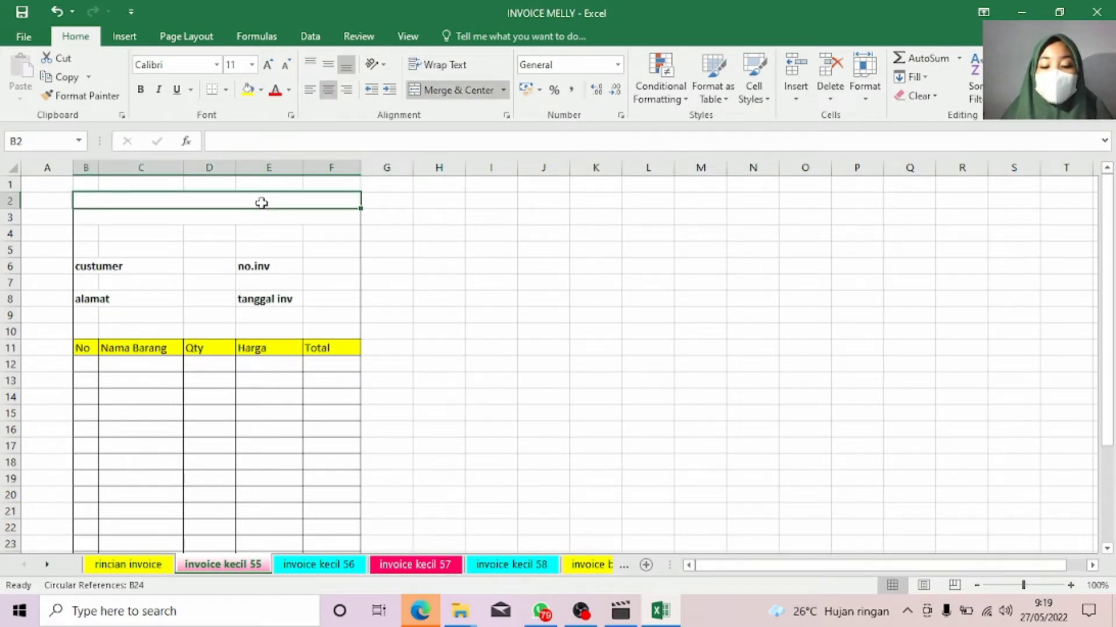
{"action": "type", "text": "="}
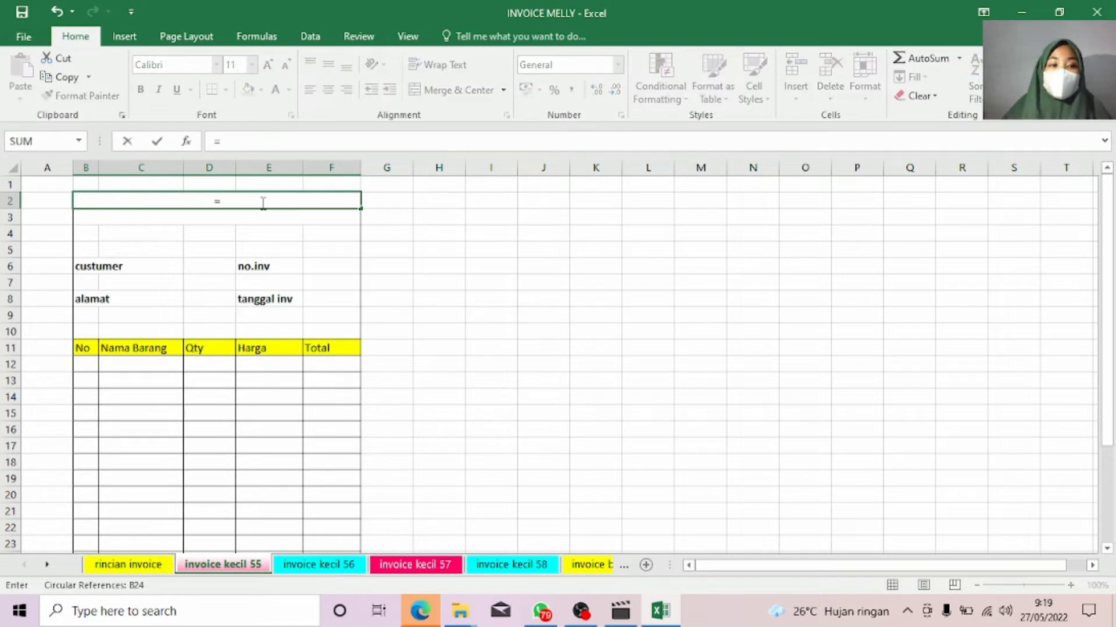
{"action": "type", "text": "nama"}
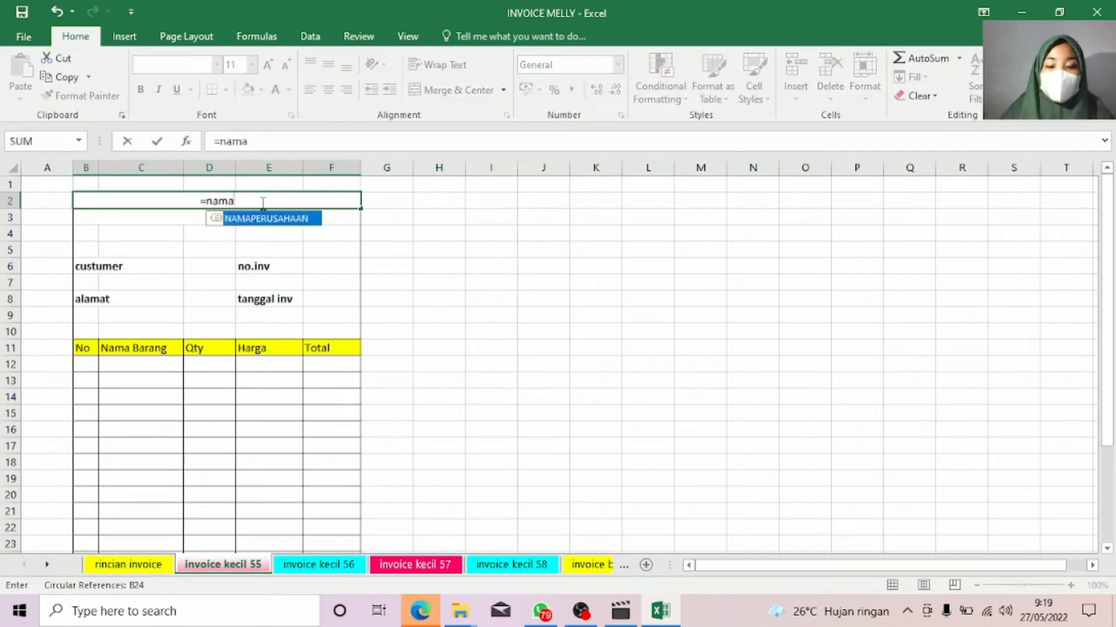
{"action": "double_click", "coordinate": [290, 220]}
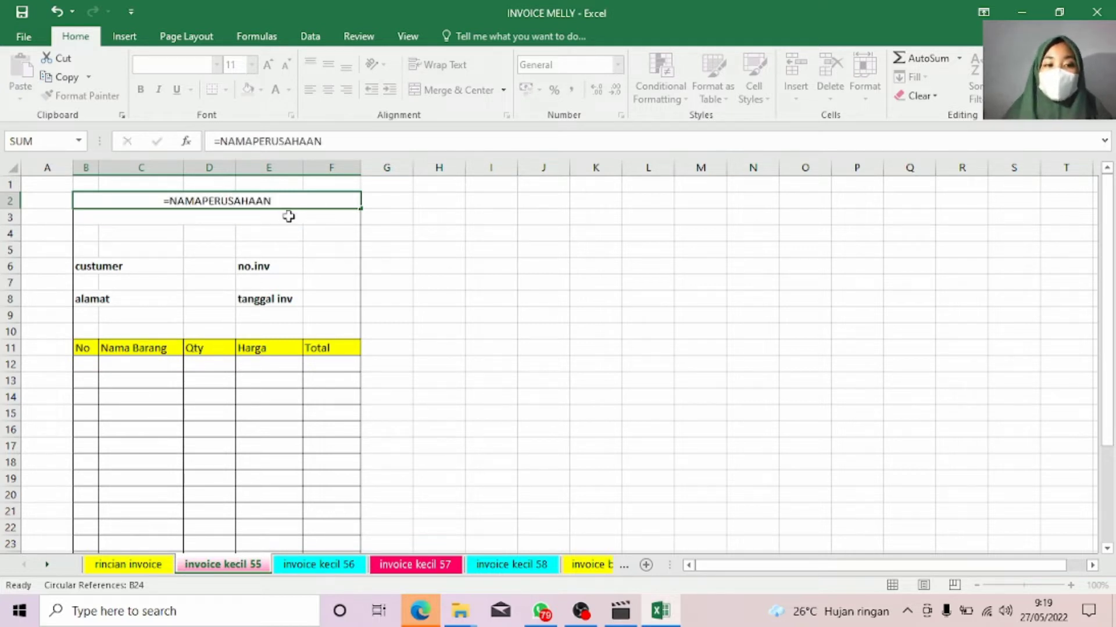
{"action": "key", "text": "Return"}
Step: Fill the second heading row, B3, with the company address using the formula =ALAMAT
{"action": "double_click", "coordinate": [211, 214]}
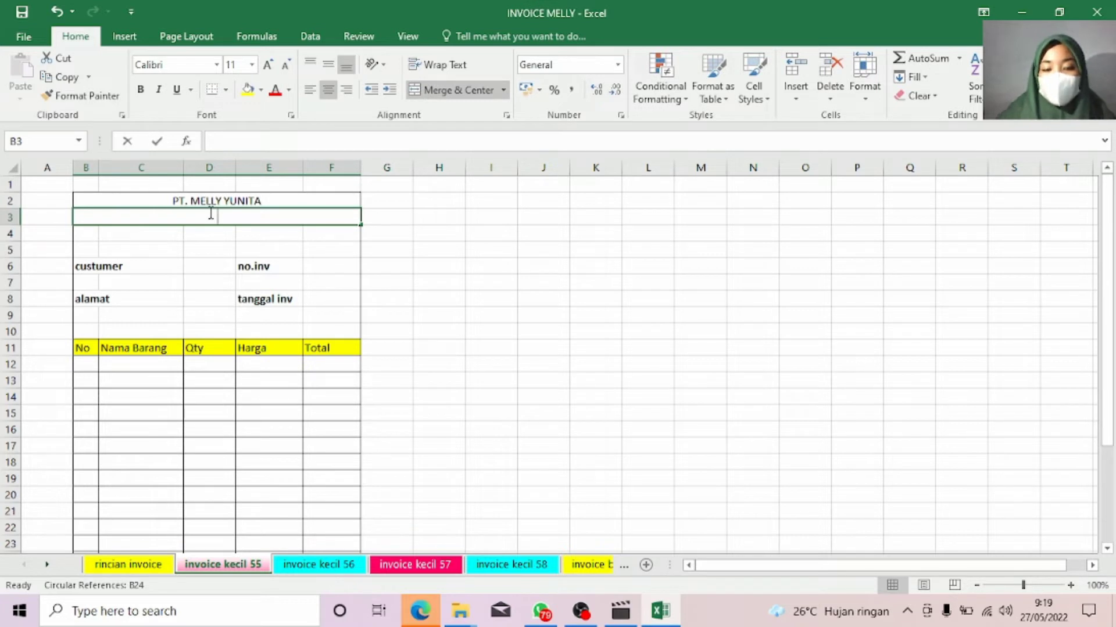
{"action": "type", "text": "=alam"}
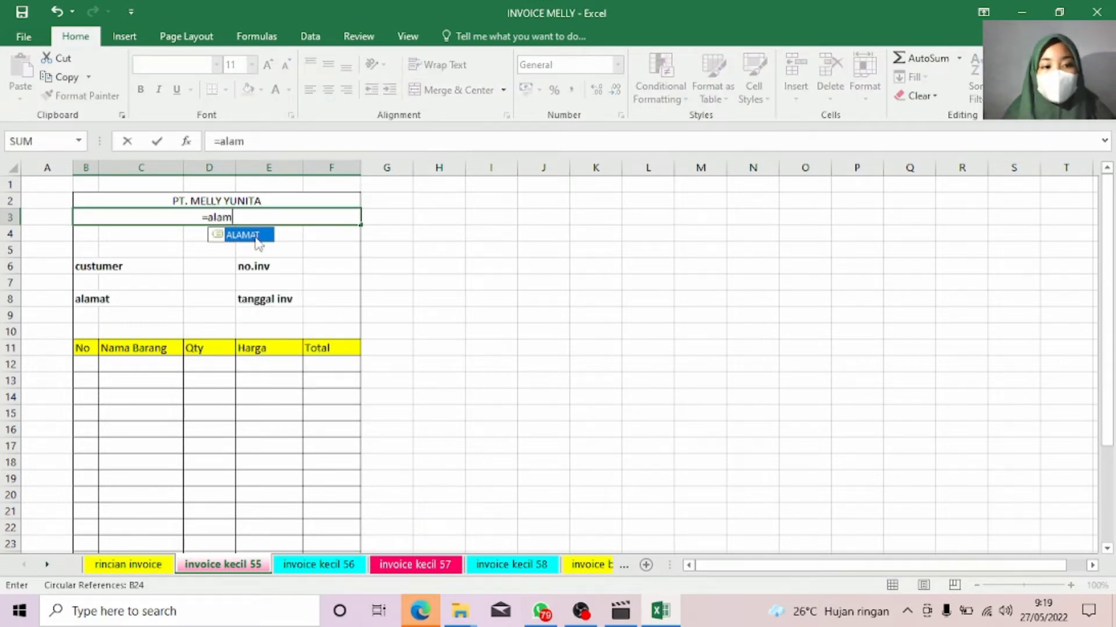
{"action": "double_click", "coordinate": [253, 236]}
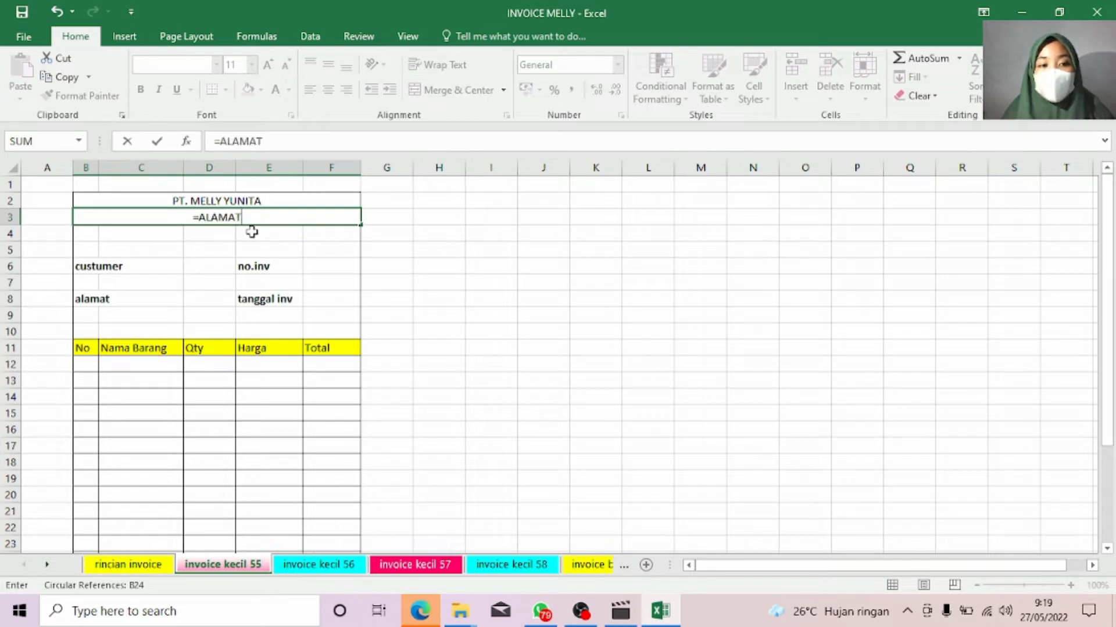
{"action": "key", "text": "Return"}
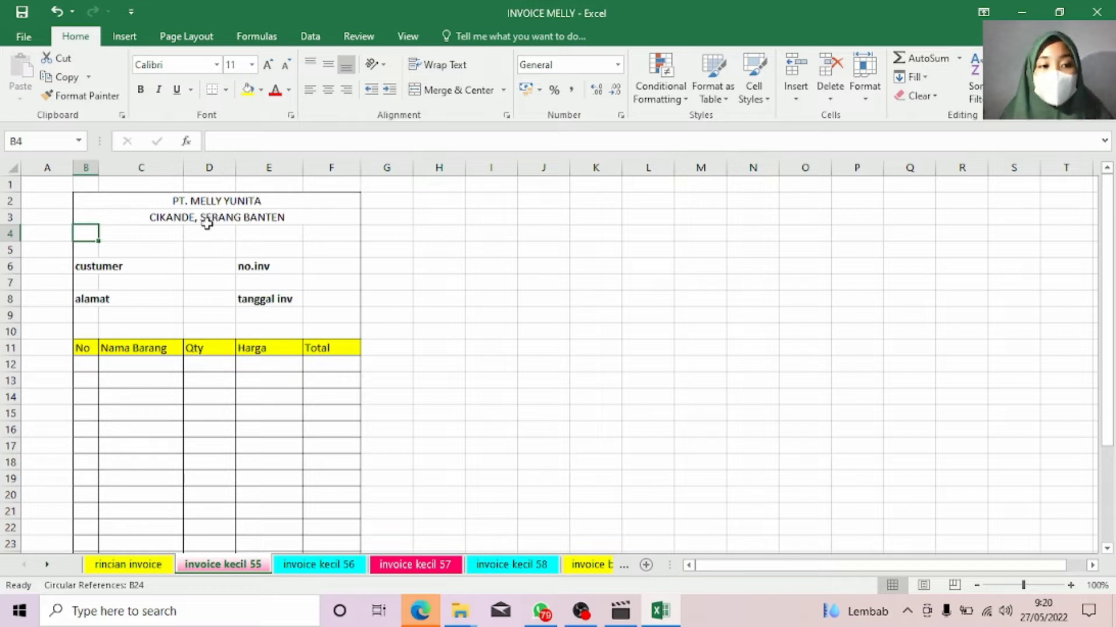
Step: Examine the defined names of the company name and address cells on the rincian invoice sheet
{"action": "left_click", "coordinate": [156, 567]}
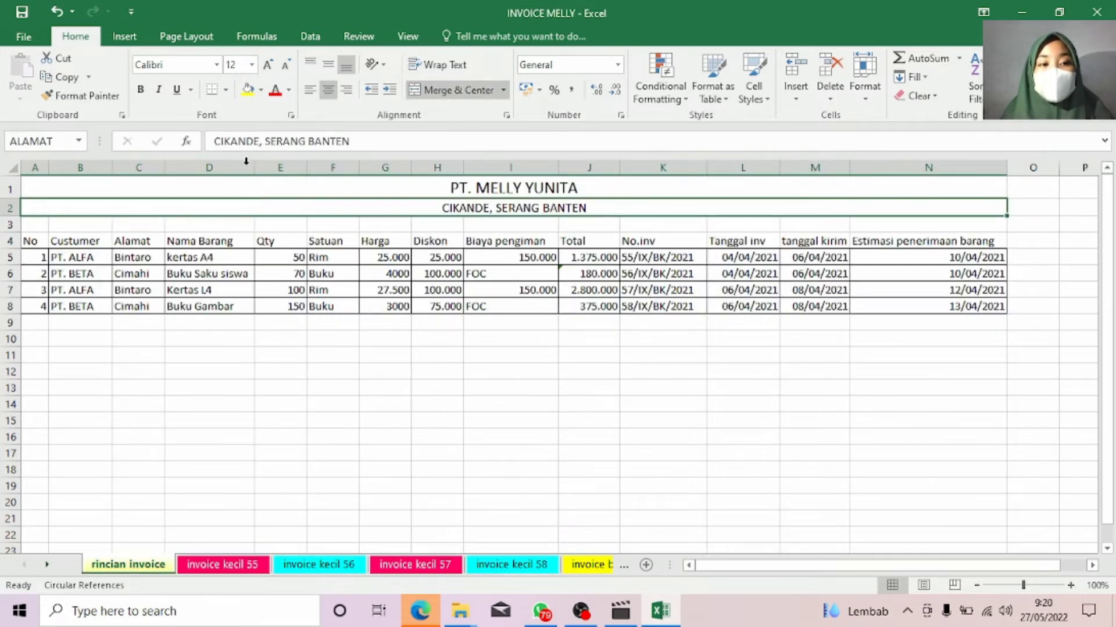
{"action": "left_click", "coordinate": [244, 186]}
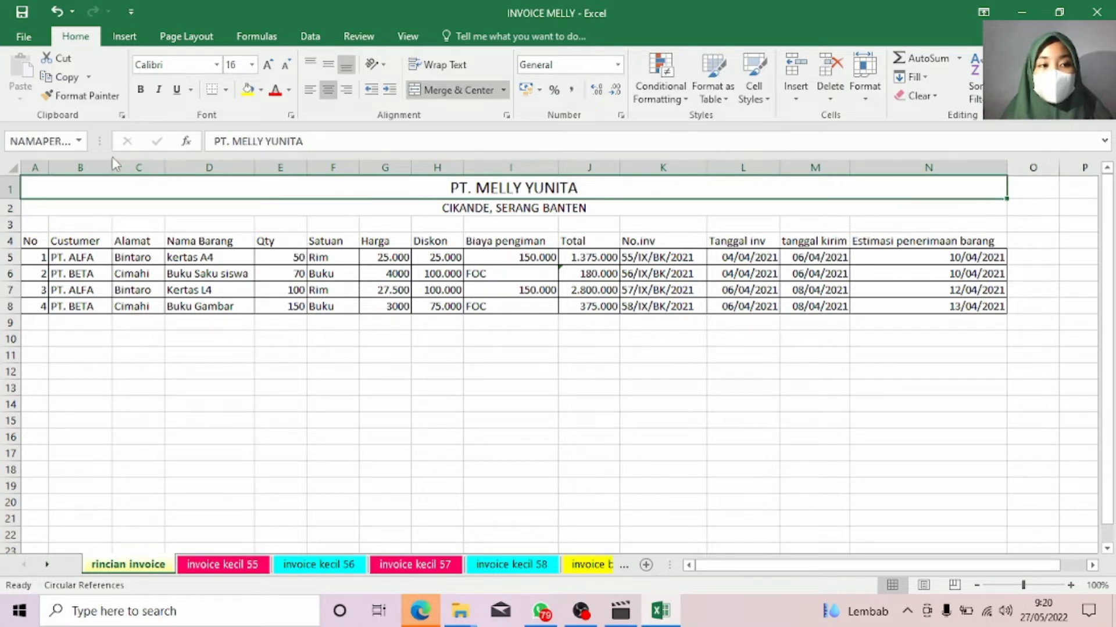
{"action": "left_click", "coordinate": [79, 143]}
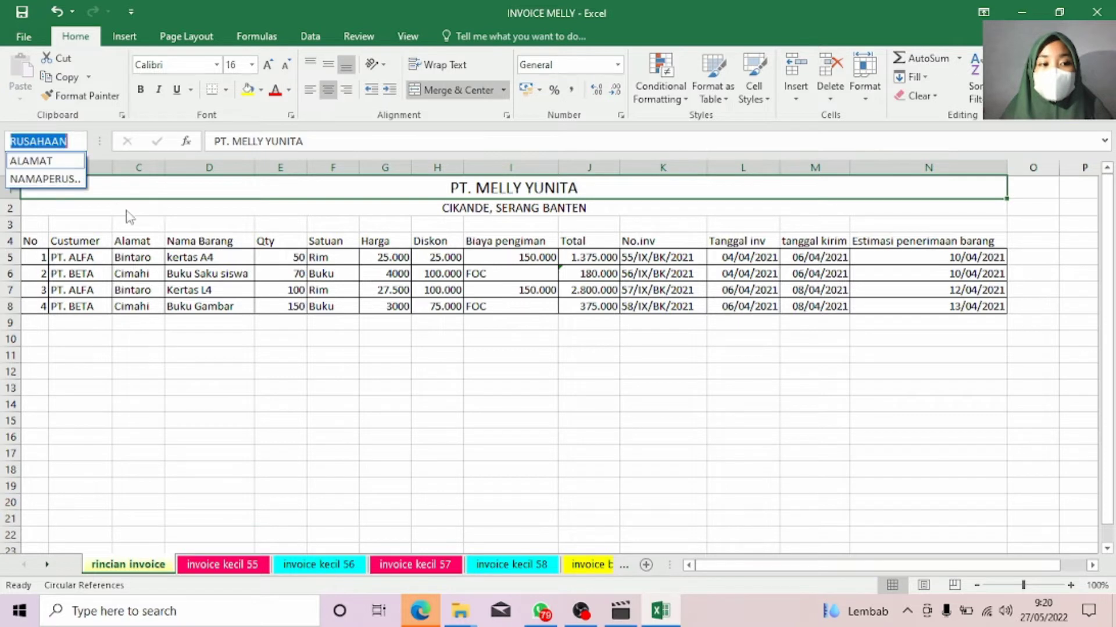
{"action": "left_click", "coordinate": [178, 210]}
{"action": "left_click", "coordinate": [177, 206]}
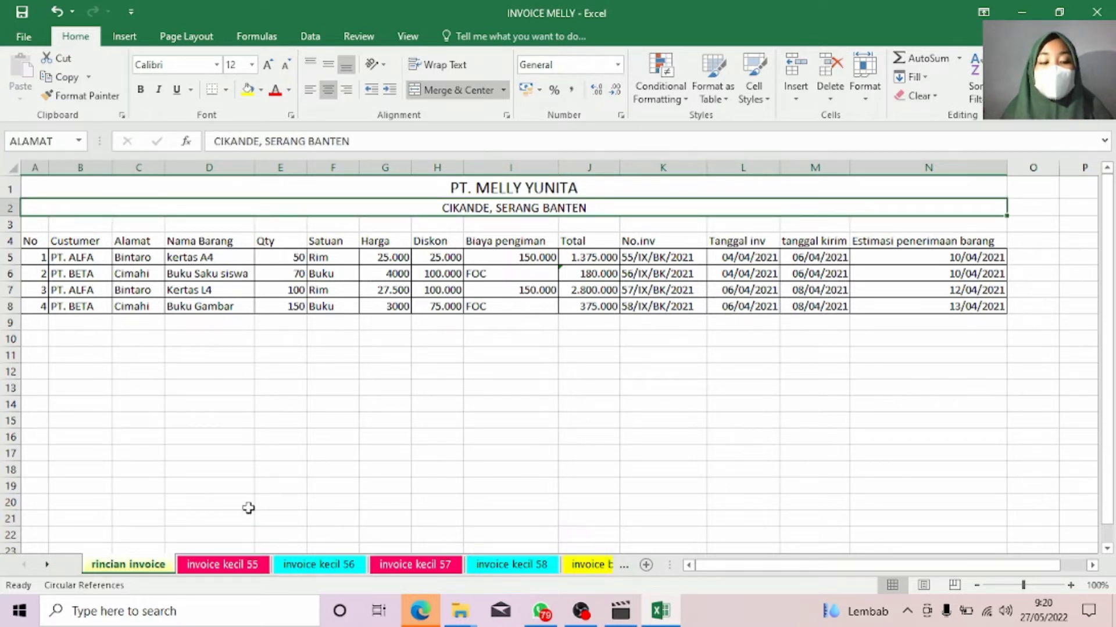
Step: On invoice kecil 55, set data validation for customer cell B7 to List with source ='rincian invoice'!$B$5:$B$8
{"action": "left_click", "coordinate": [244, 565]}
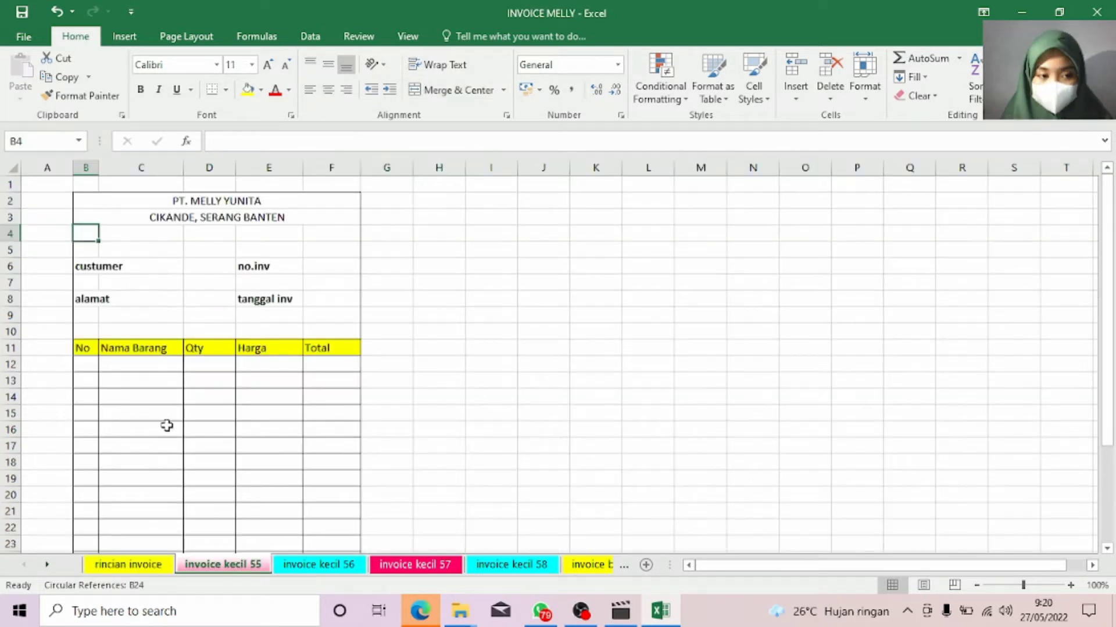
{"action": "left_click", "coordinate": [81, 282]}
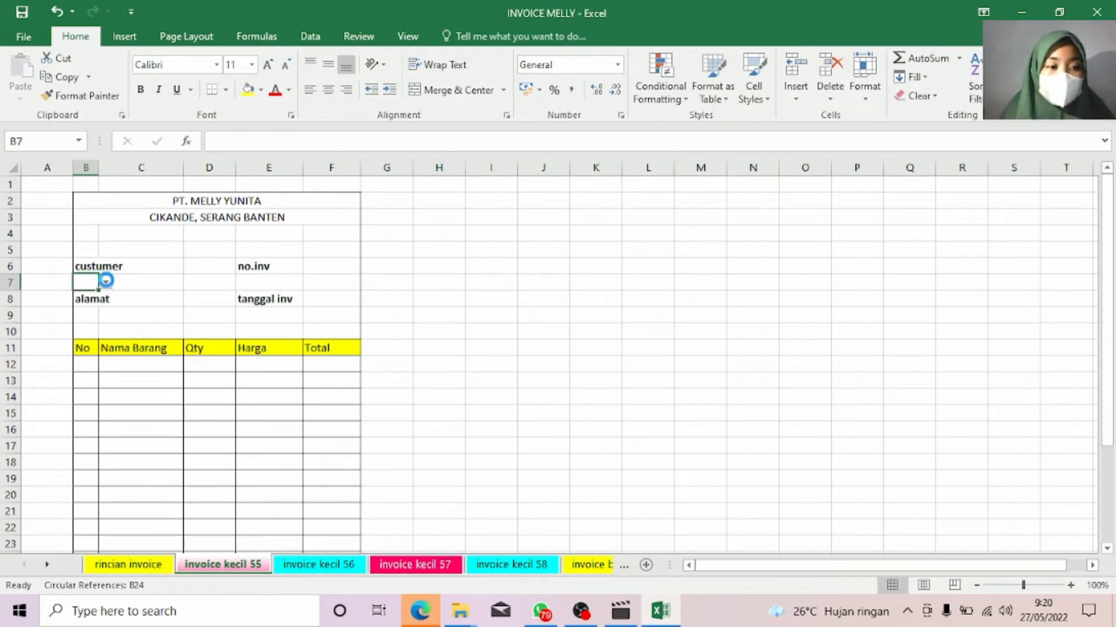
{"action": "left_click", "coordinate": [106, 283]}
{"action": "left_click", "coordinate": [81, 282]}
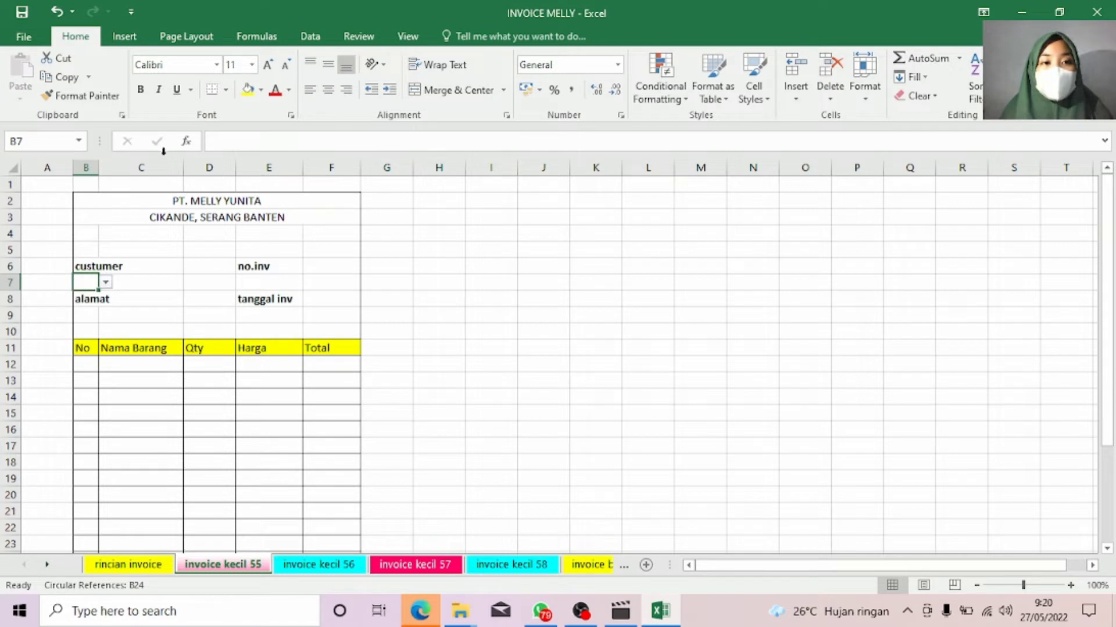
{"action": "left_click", "coordinate": [310, 38]}
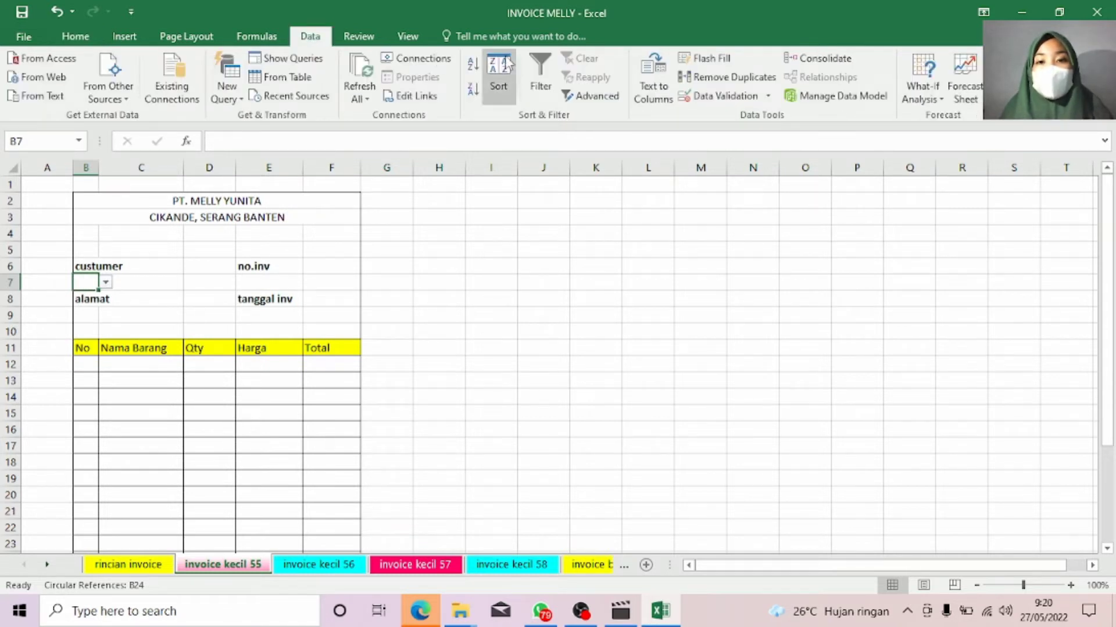
{"action": "left_click", "coordinate": [739, 101]}
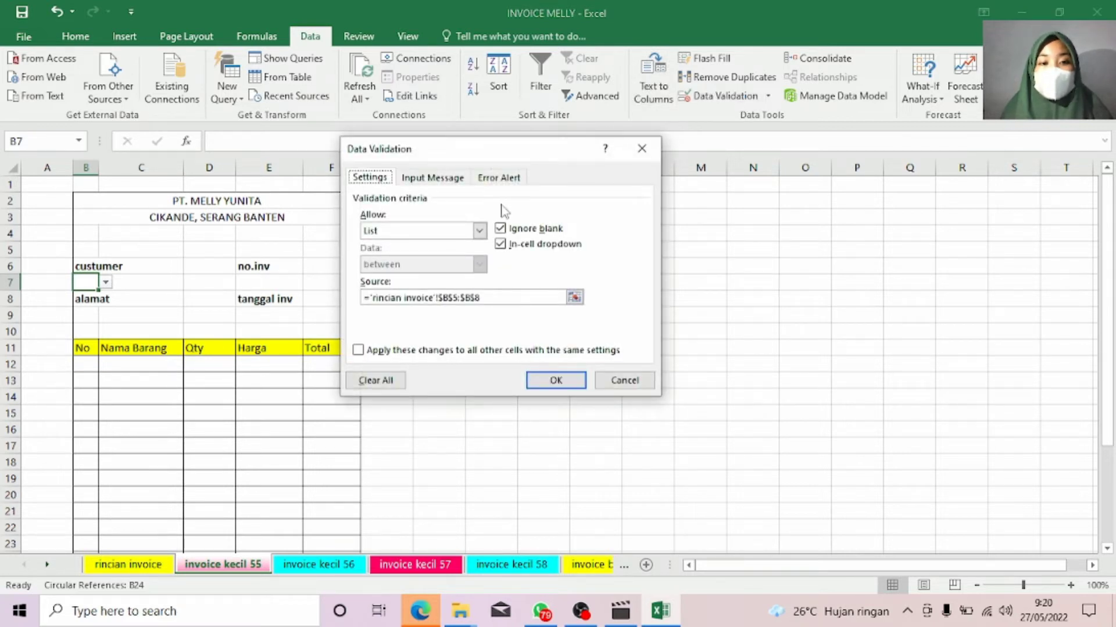
{"action": "left_click", "coordinate": [479, 231]}
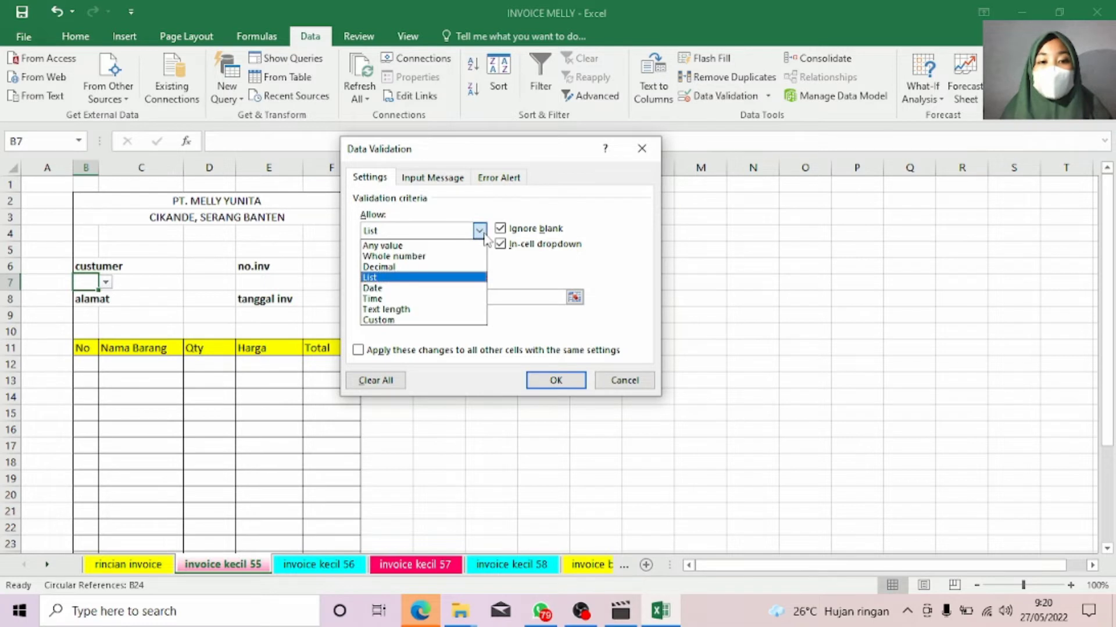
{"action": "left_click", "coordinate": [437, 278]}
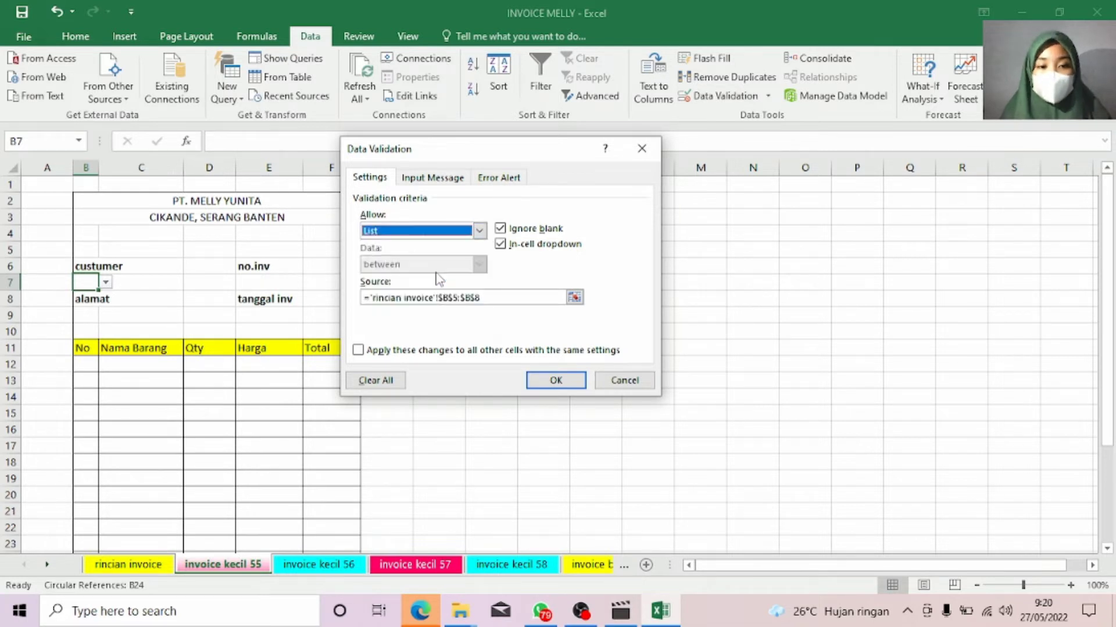
{"action": "left_click", "coordinate": [574, 298]}
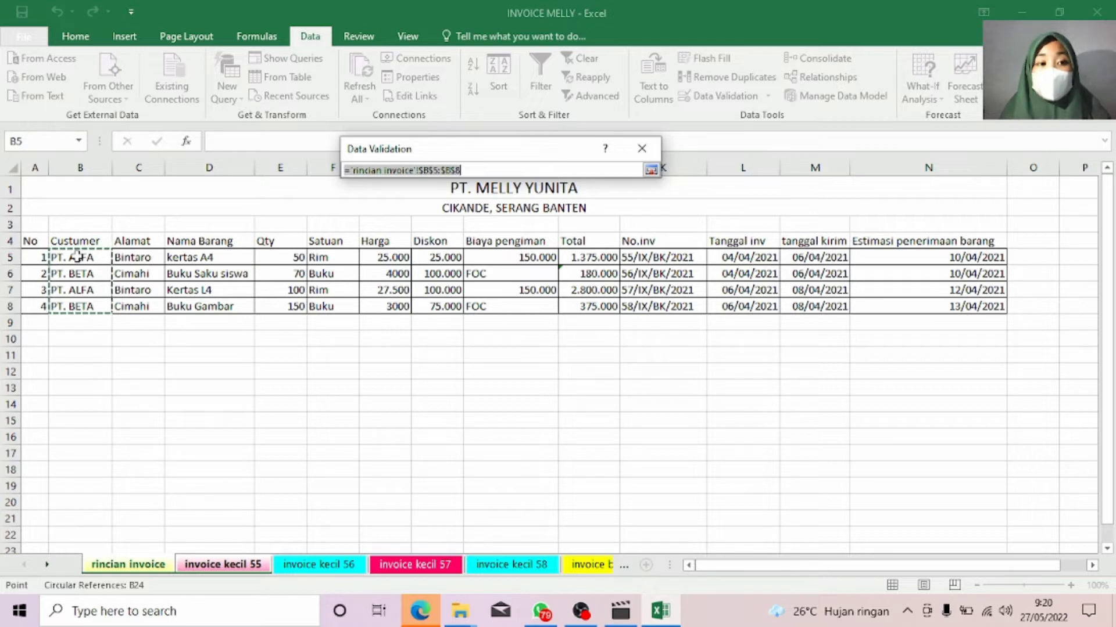
{"action": "left_click_drag", "start_coordinate": [77, 257], "coordinate": [87, 306]}
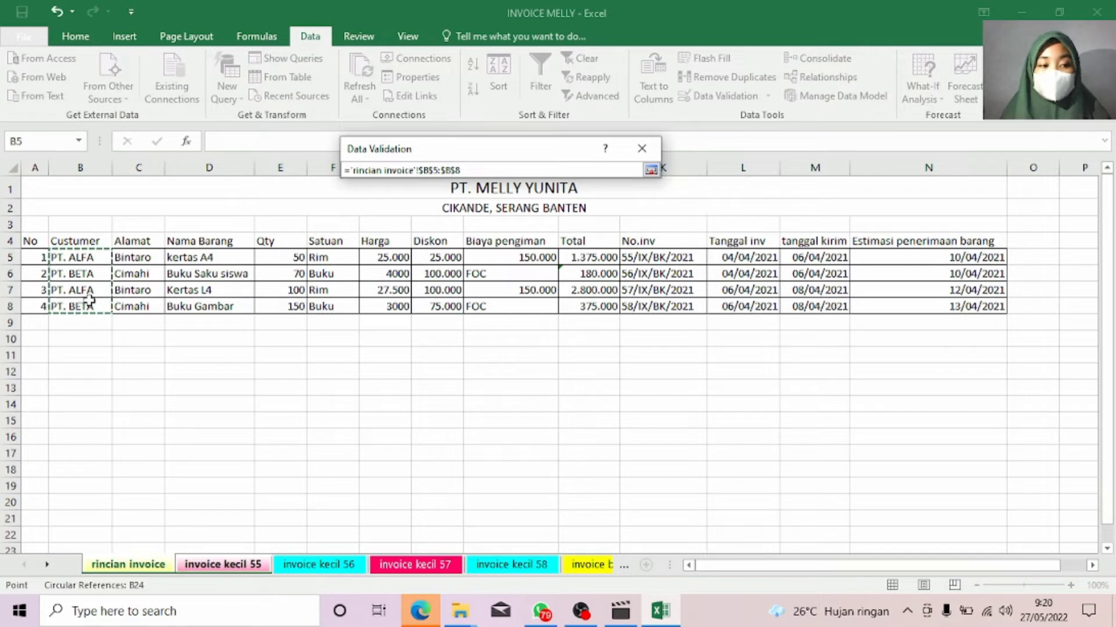
{"action": "left_click", "coordinate": [651, 169]}
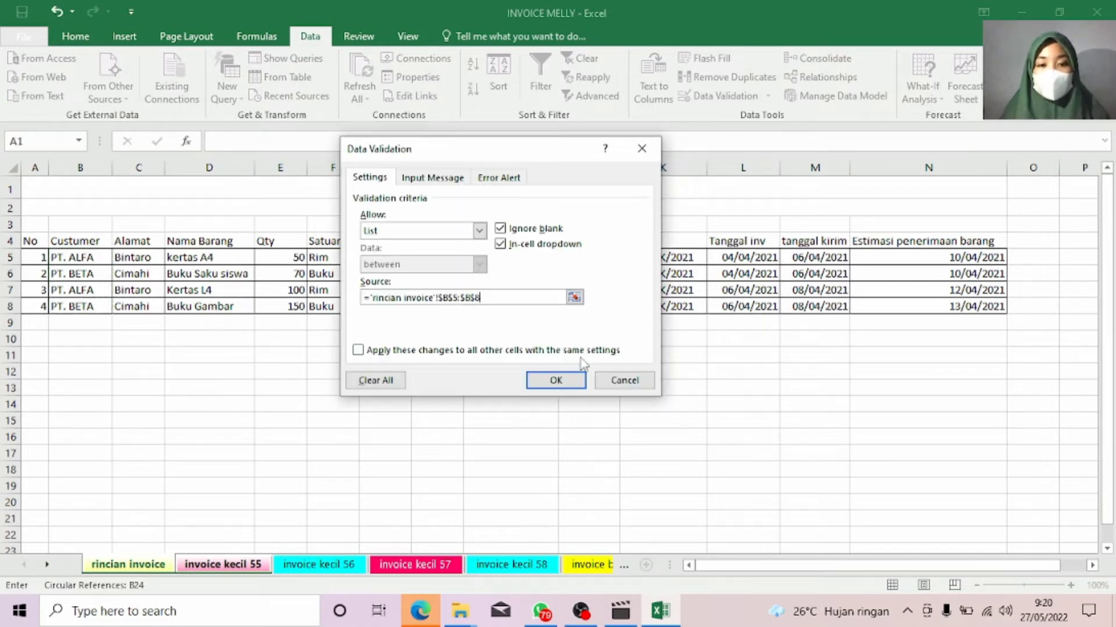
{"action": "left_click", "coordinate": [558, 380]}
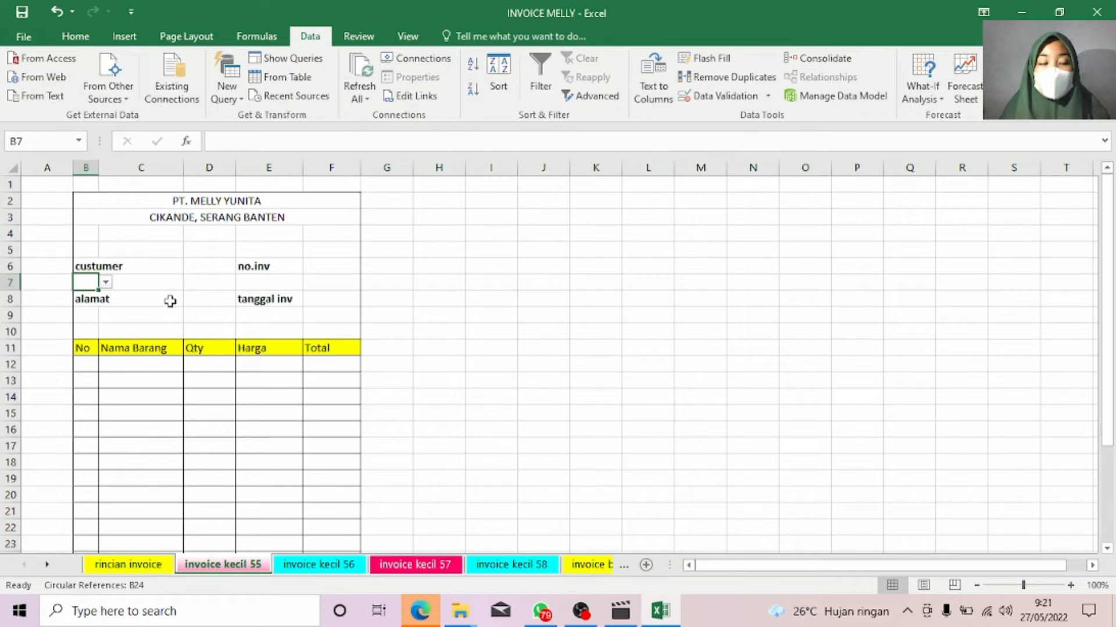
Step: Choose PT. ALFA as the customer in B7 of invoice kecil 55
{"action": "left_click", "coordinate": [106, 283]}
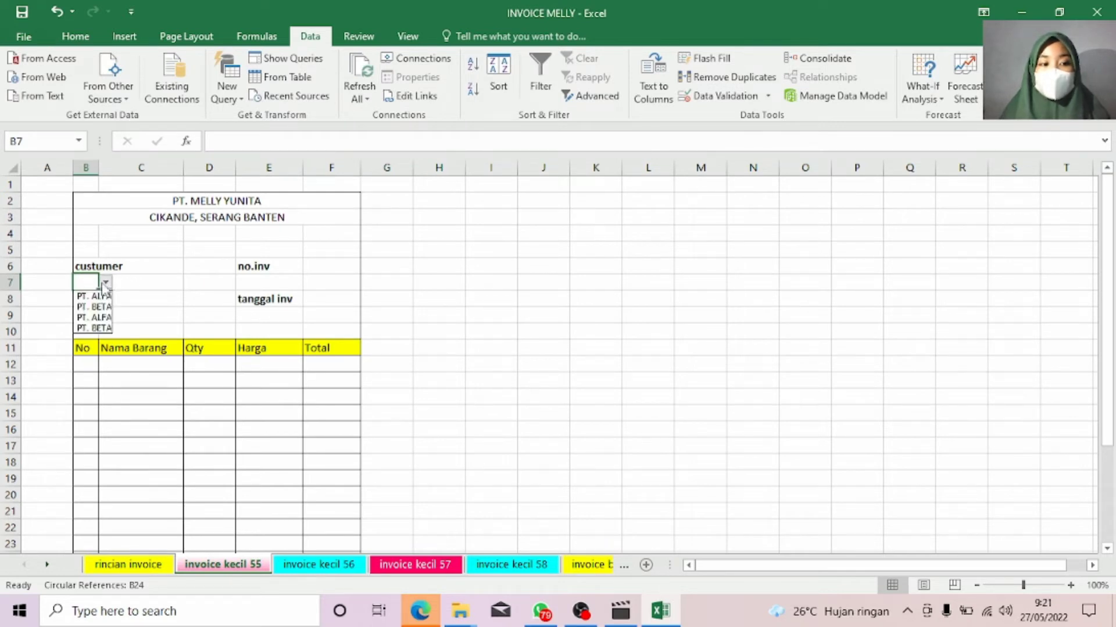
{"action": "left_click", "coordinate": [93, 297]}
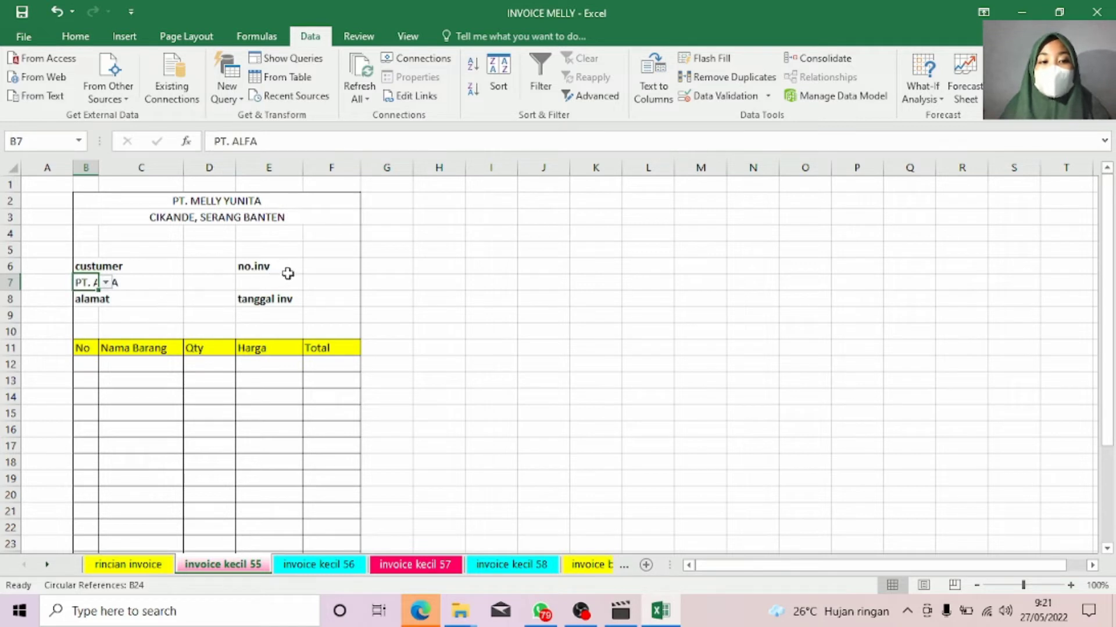
Step: Choose Bintaro as the customer's alamat in B9 from its drop-down list
{"action": "left_click", "coordinate": [81, 315]}
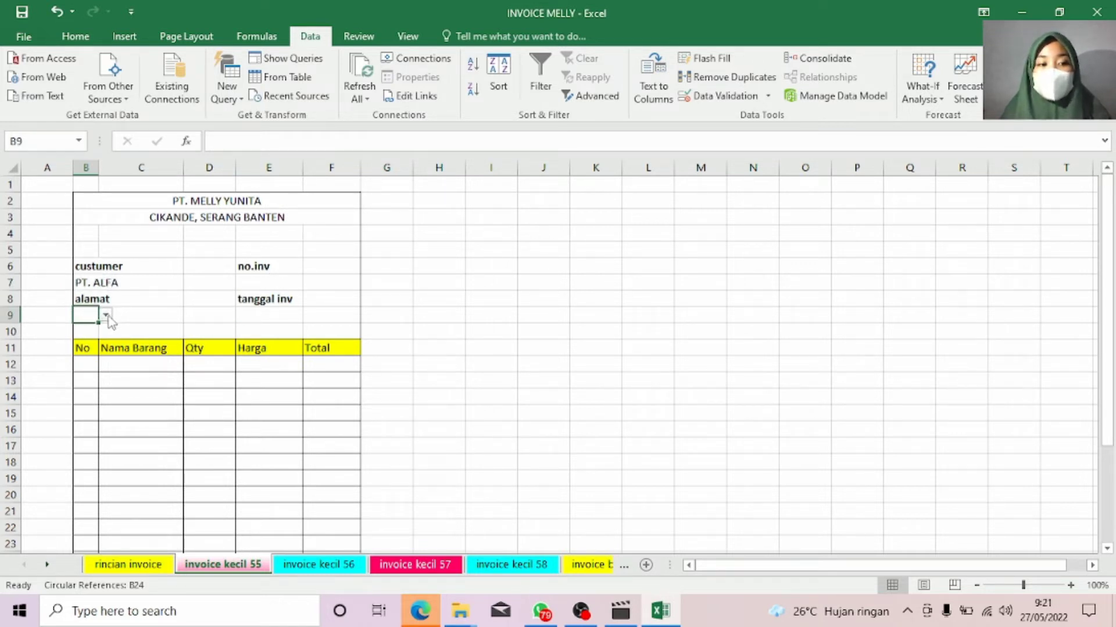
{"action": "left_click", "coordinate": [106, 316]}
{"action": "left_click", "coordinate": [99, 329]}
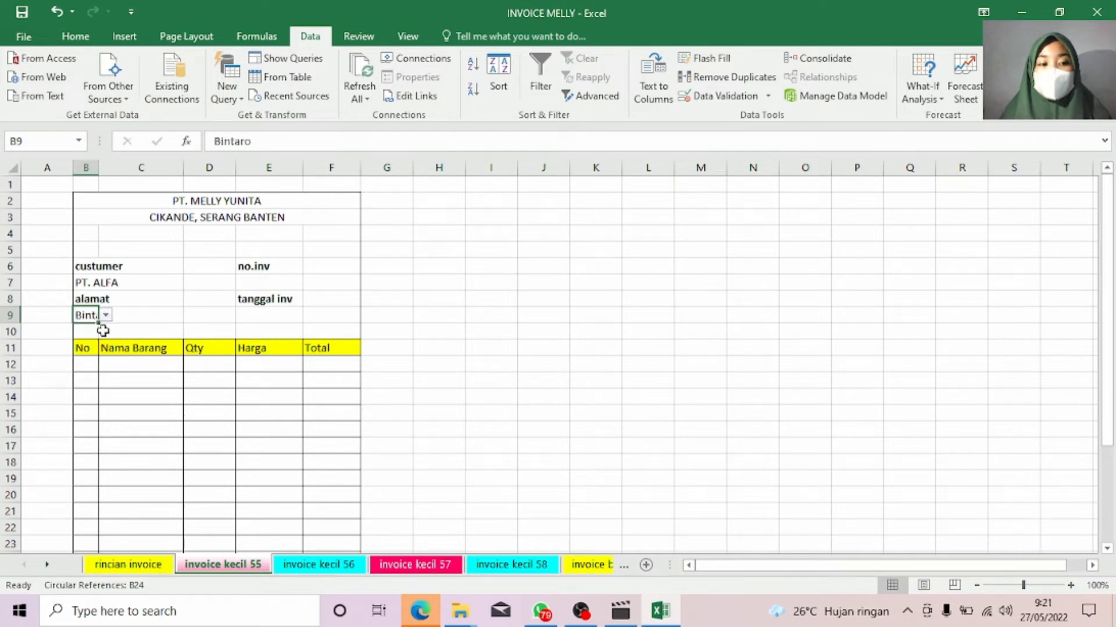
Step: Choose the number of invoice 55 in E7 and the invoice date 04/04/2021 in E9 from their drop-down lists
{"action": "left_click", "coordinate": [260, 277]}
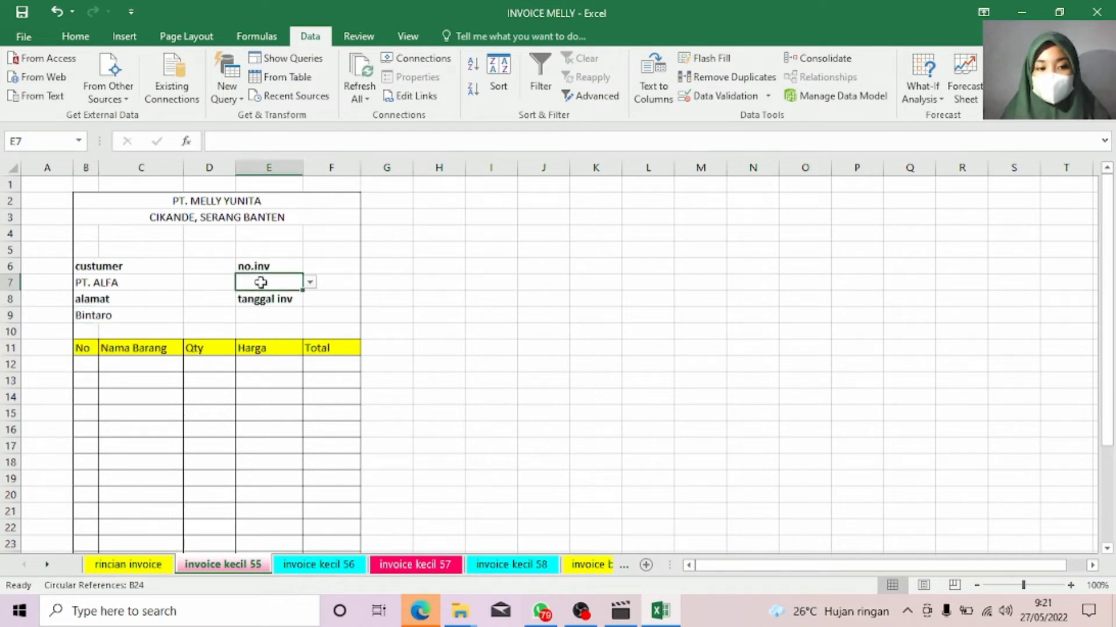
{"action": "left_click", "coordinate": [309, 284]}
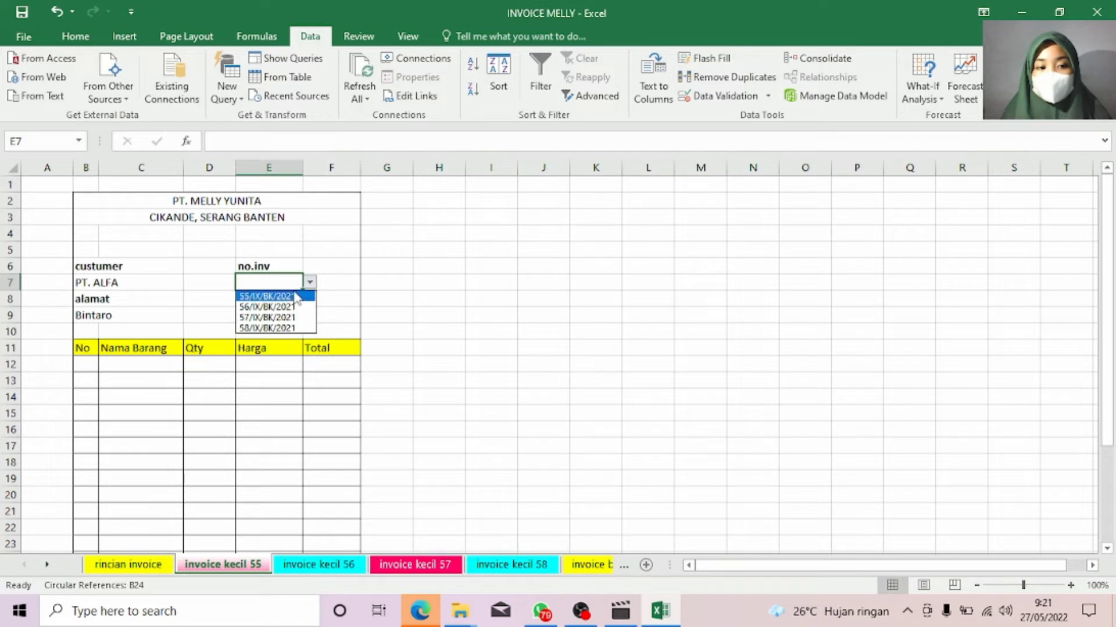
{"action": "left_click", "coordinate": [295, 297]}
{"action": "left_click", "coordinate": [279, 312]}
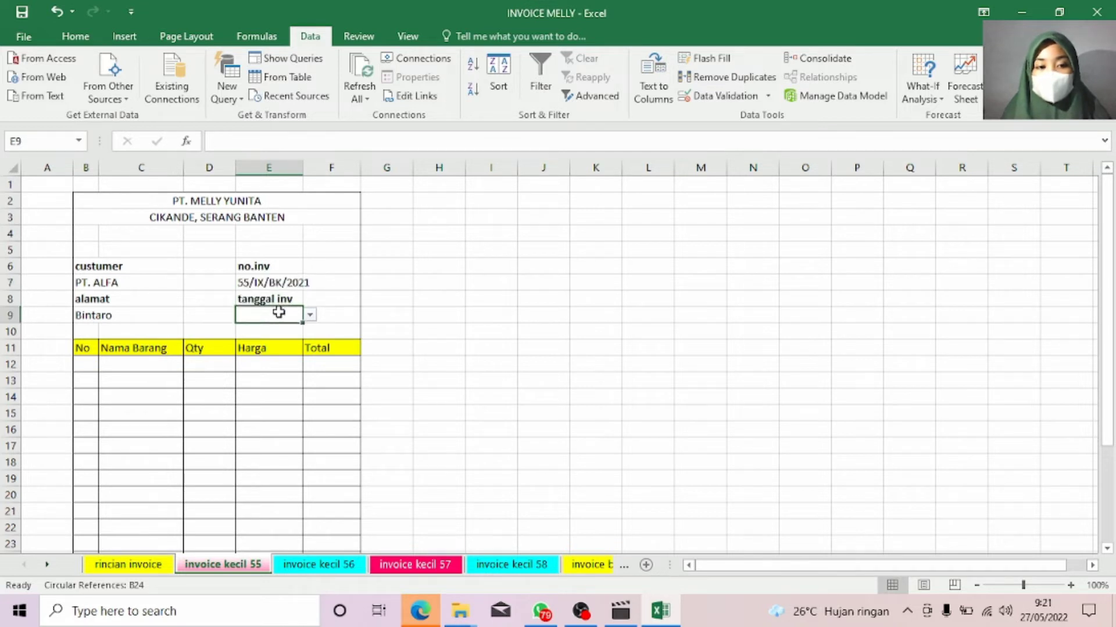
{"action": "left_click", "coordinate": [309, 315]}
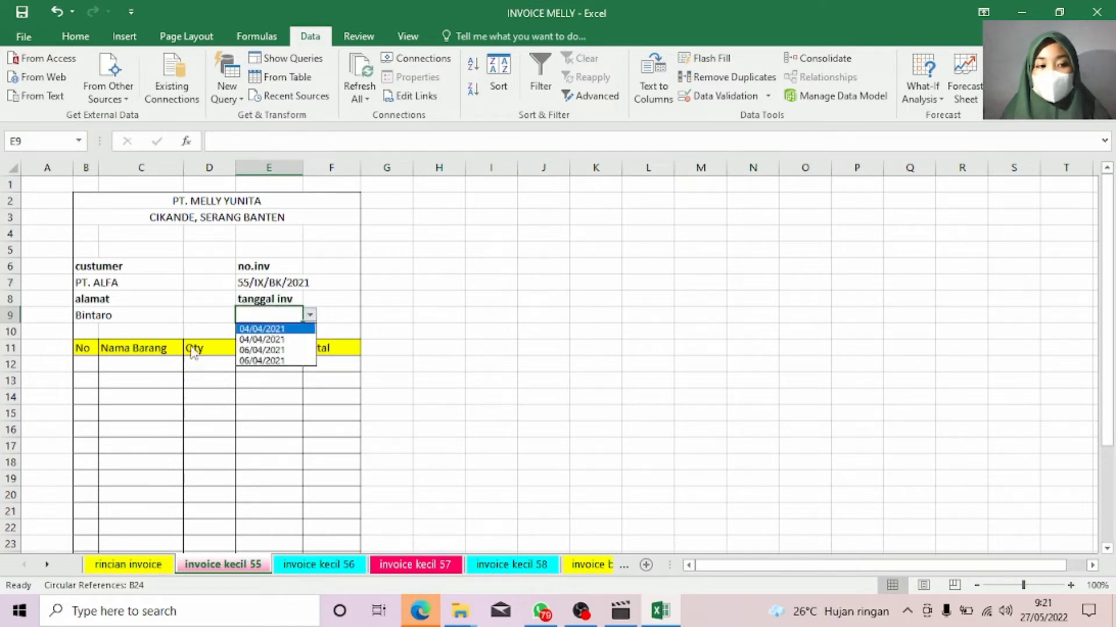
{"action": "left_click", "coordinate": [267, 329]}
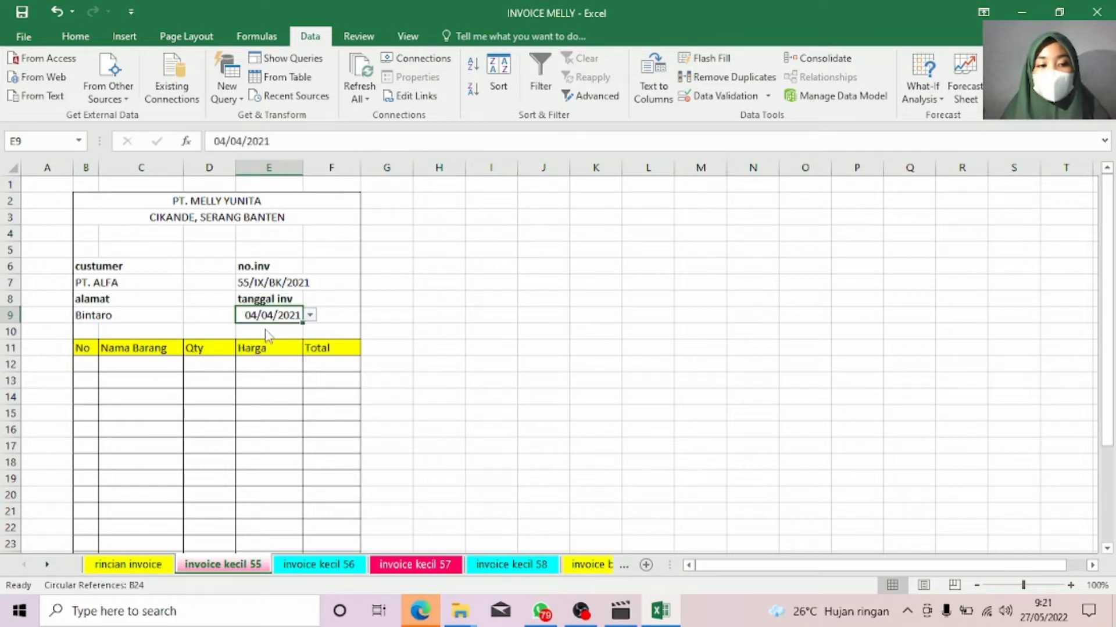
Step: Number the first item row 1 in B12 and fill its Nama Barang, C12, with the formula ='rincian invoice'!D5
{"action": "left_click", "coordinate": [81, 365]}
{"action": "type", "text": "1"}
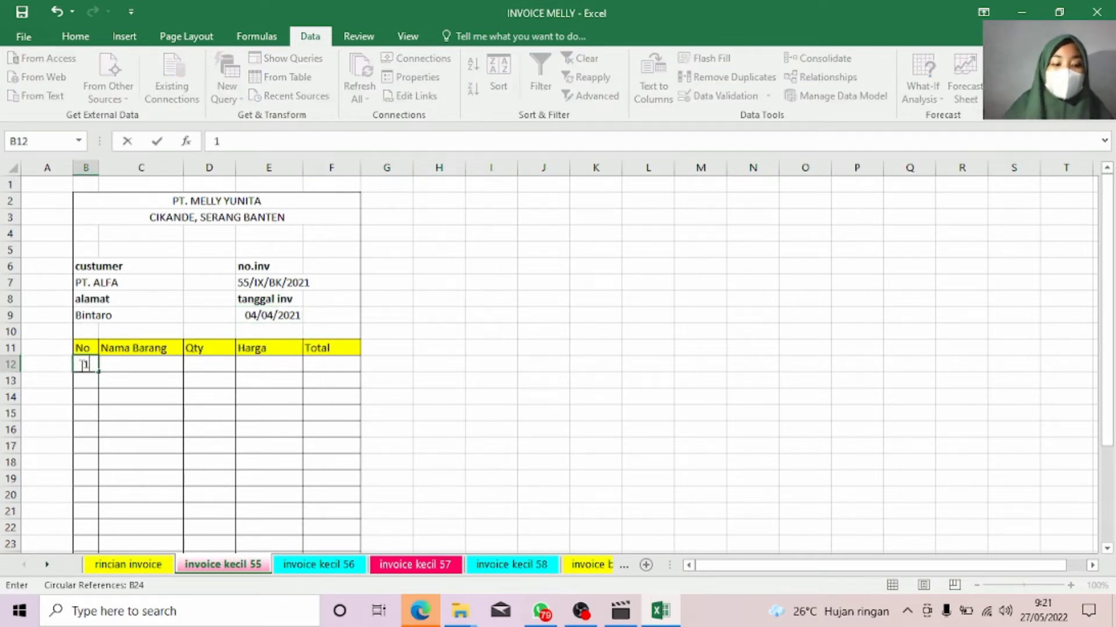
{"action": "left_click", "coordinate": [166, 365]}
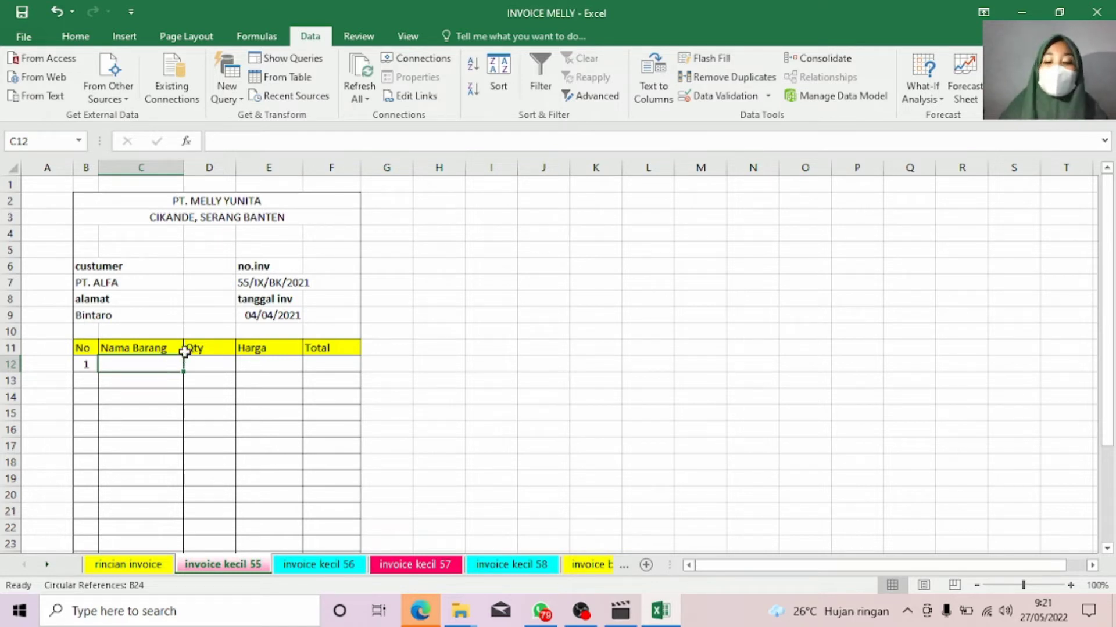
{"action": "type", "text": "="}
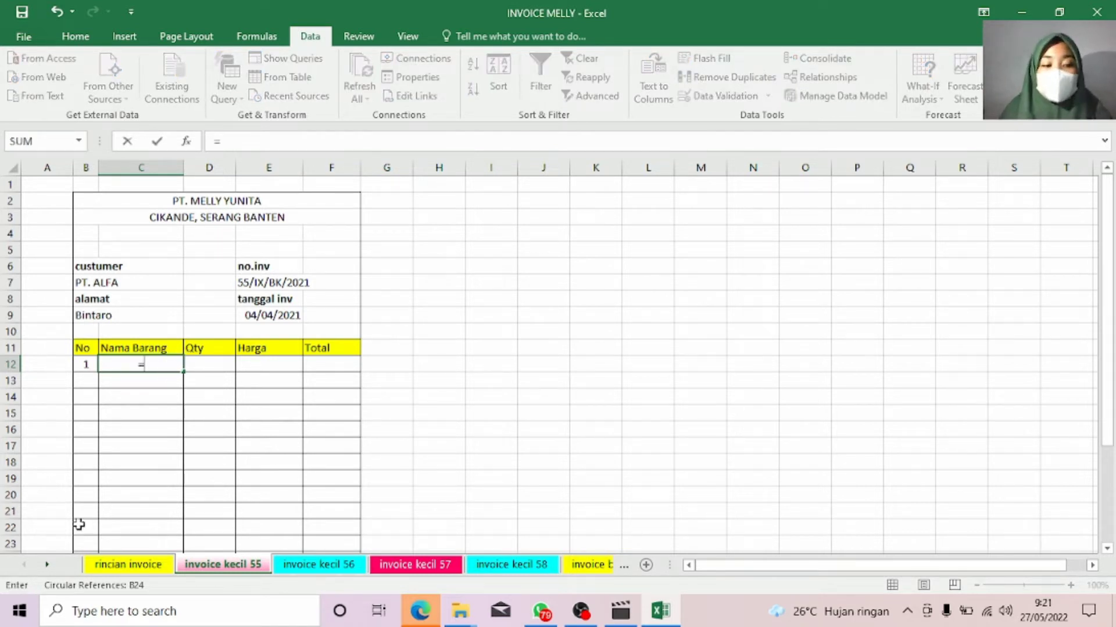
{"action": "left_click", "coordinate": [132, 567]}
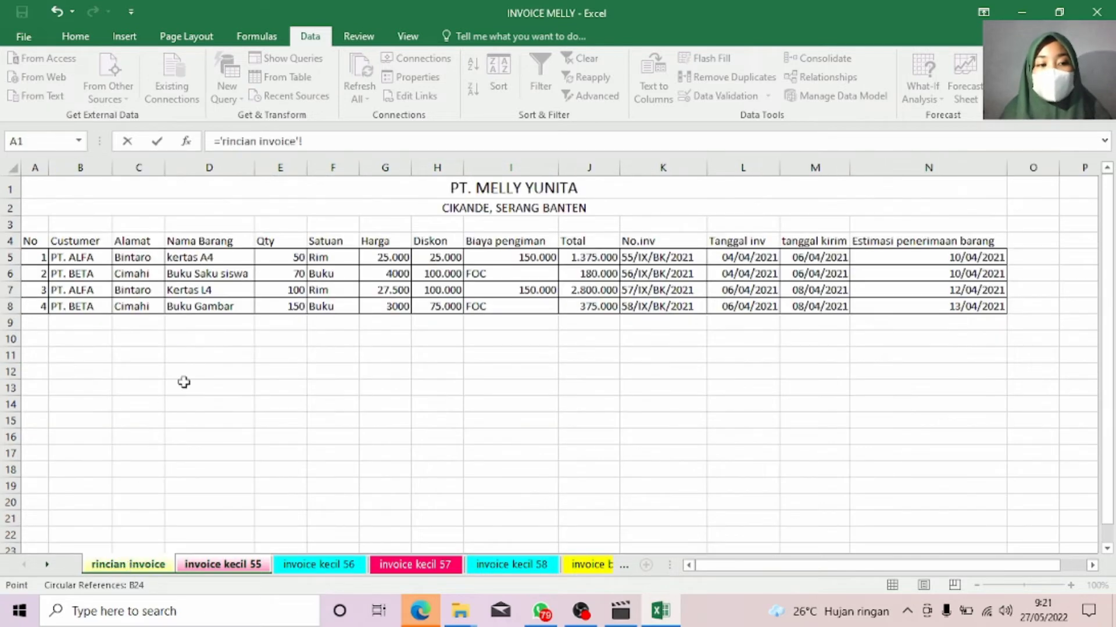
{"action": "left_click", "coordinate": [209, 257]}
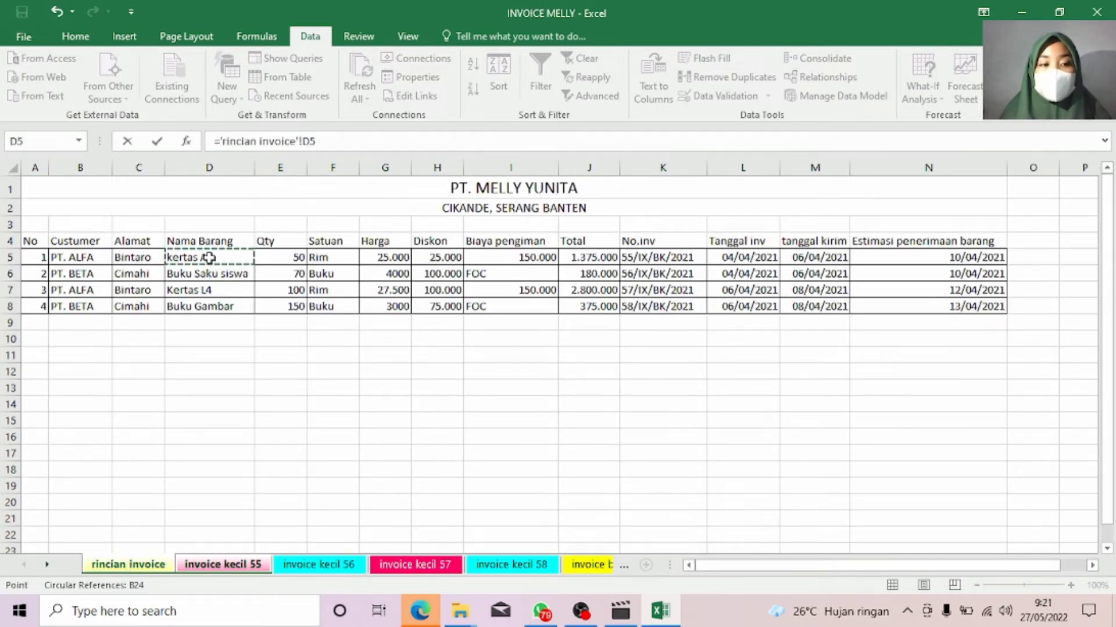
{"action": "key", "text": "Return"}
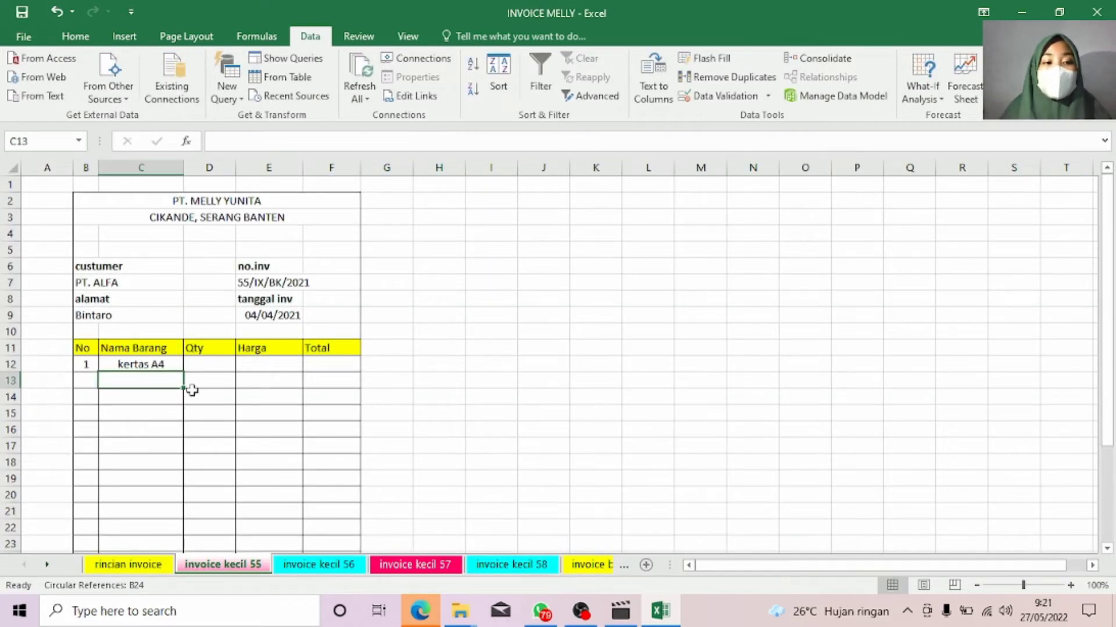
Step: Fill the first item's Qty, D12, with the formula ='rincian invoice'!E5
{"action": "left_click", "coordinate": [196, 367]}
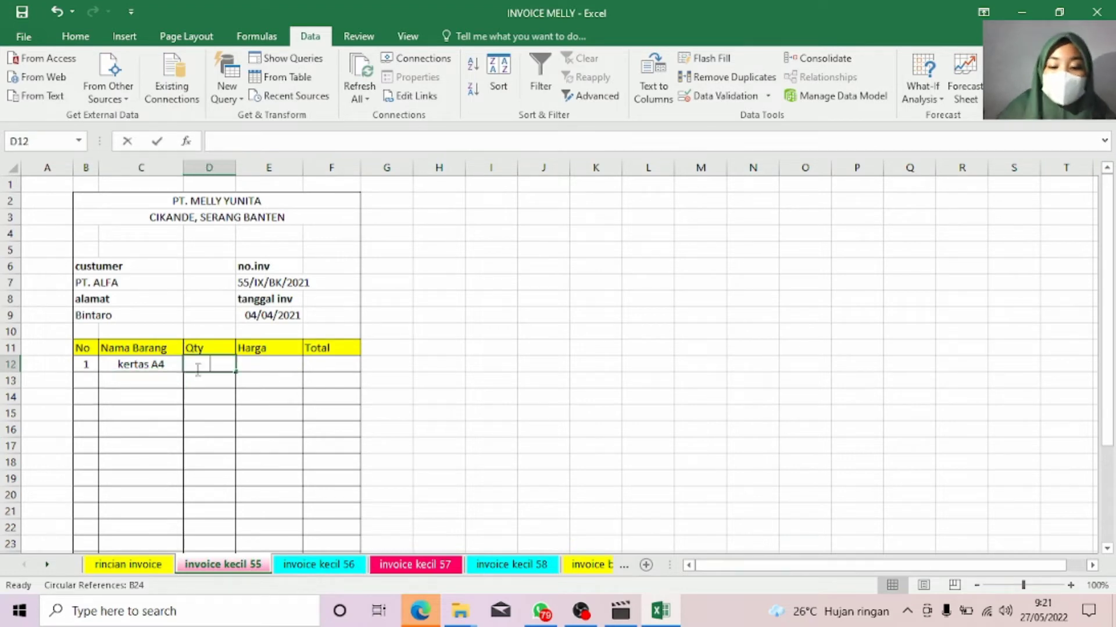
{"action": "type", "text": "="}
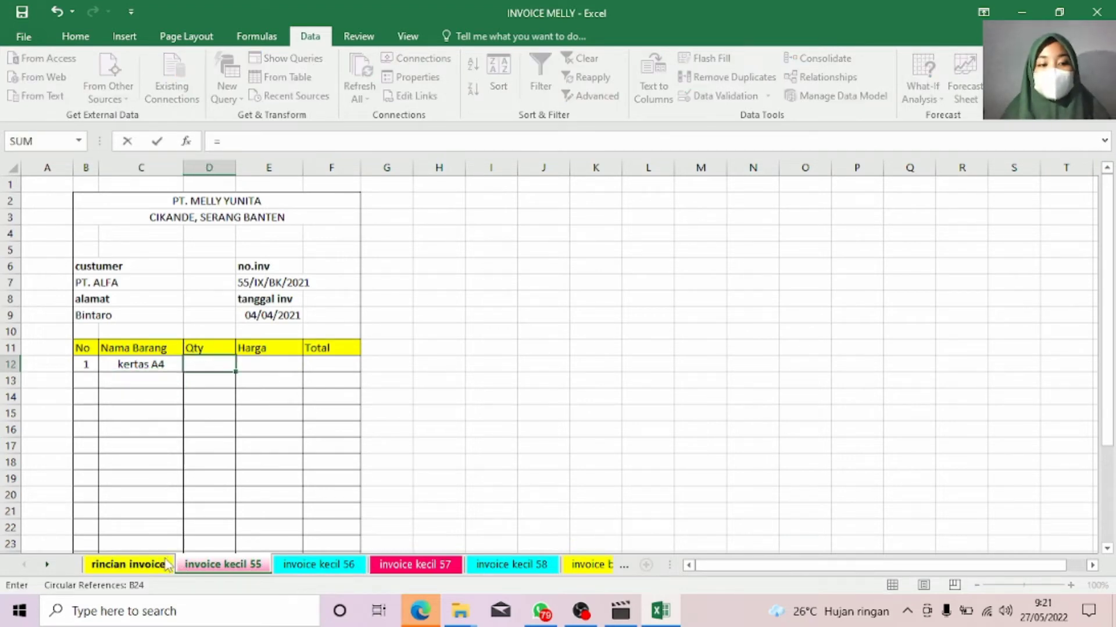
{"action": "left_click", "coordinate": [166, 562]}
{"action": "left_click", "coordinate": [286, 260]}
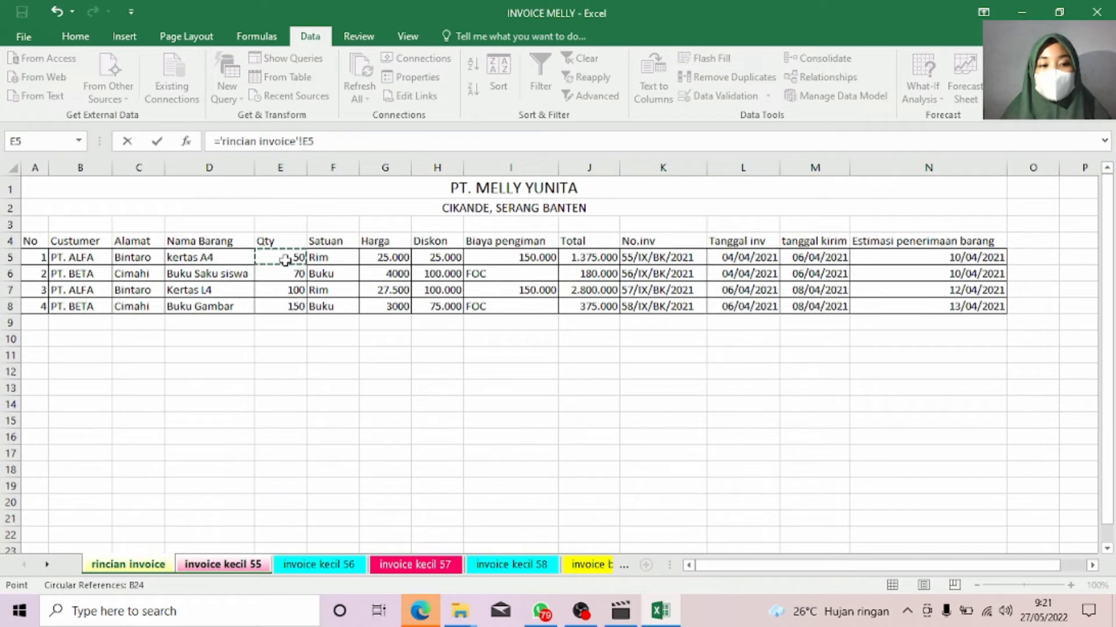
{"action": "key", "text": "Return"}
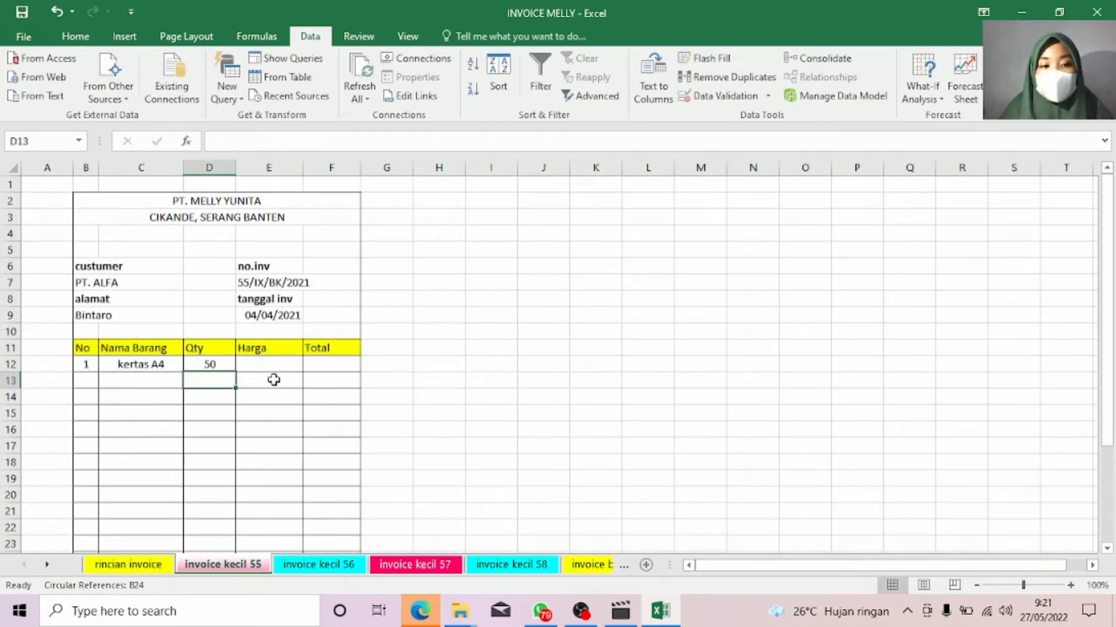
Step: Link the first item's Harga, E12, to cell G5 of the rincian invoice sheet
{"action": "left_click", "coordinate": [269, 361]}
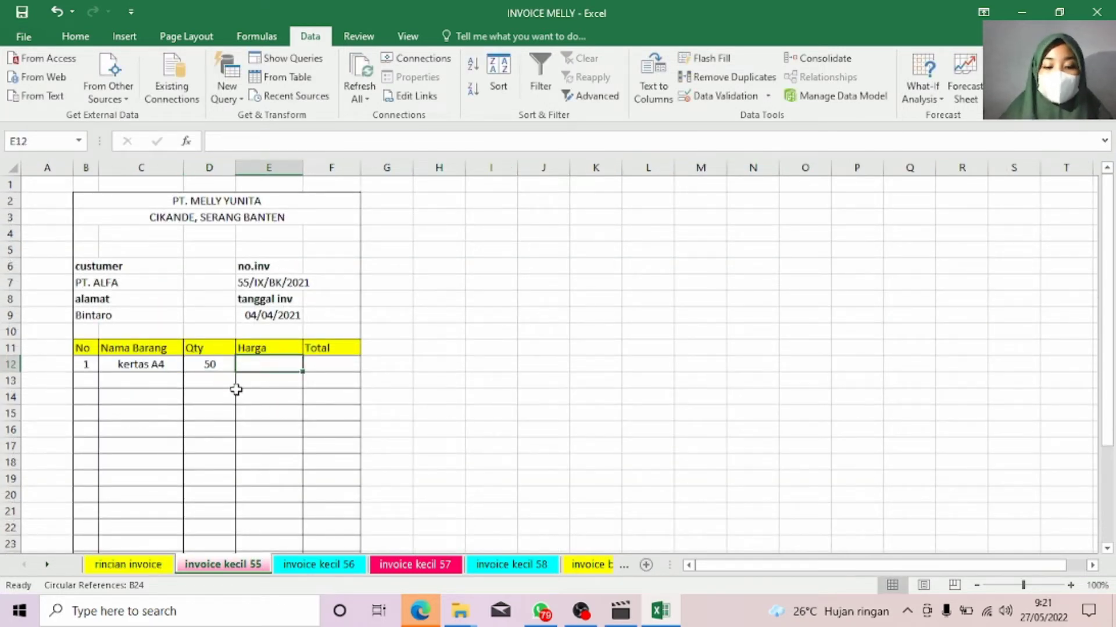
{"action": "type", "text": "="}
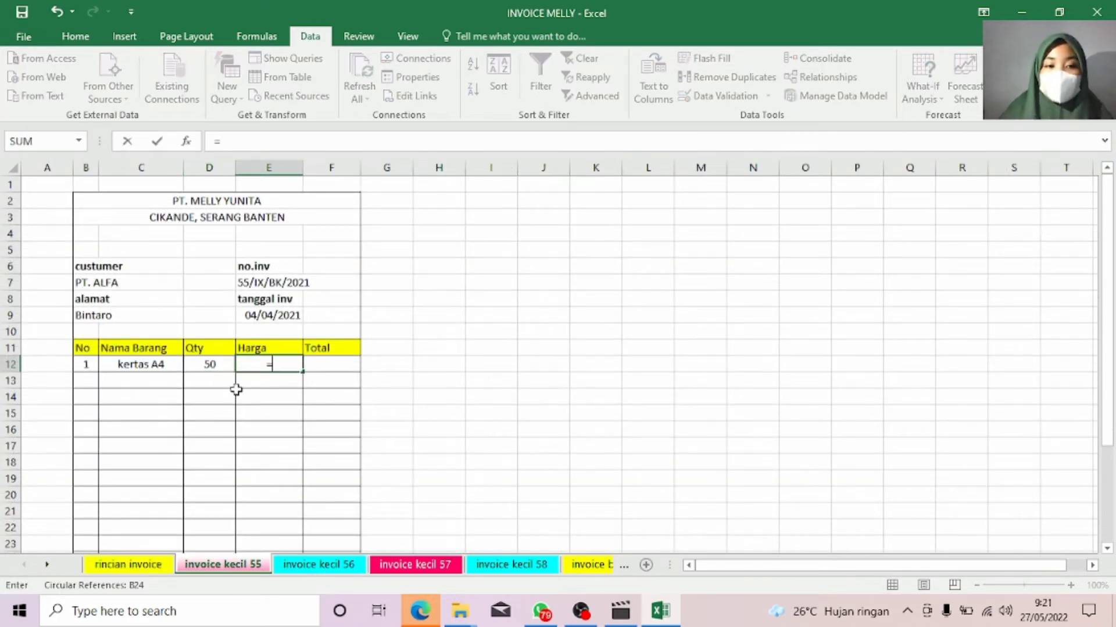
{"action": "left_click", "coordinate": [149, 572]}
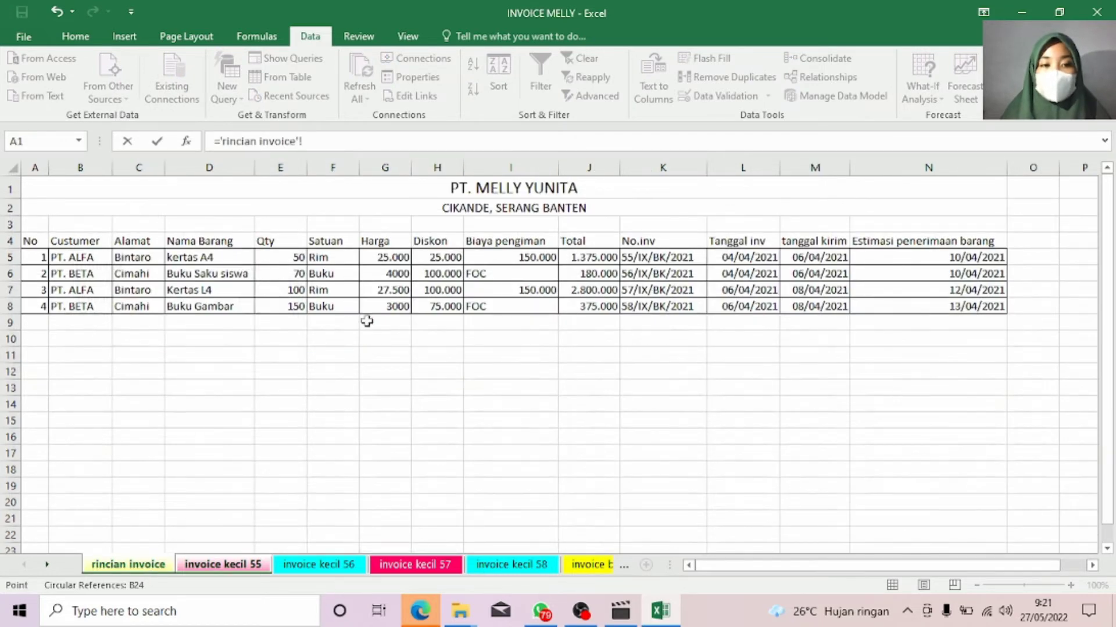
{"action": "left_click", "coordinate": [394, 261]}
{"action": "key", "text": "Return"}
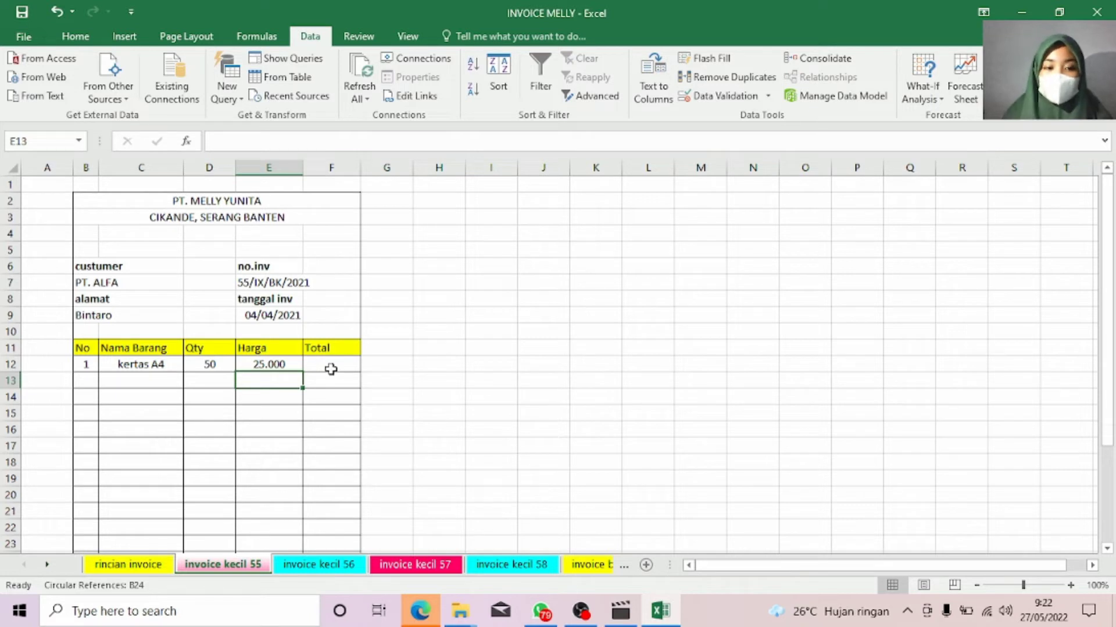
Step: Calculate the first item's Total in F12 with the formula =D12*E12
{"action": "left_click", "coordinate": [332, 369]}
{"action": "type", "text": "="}
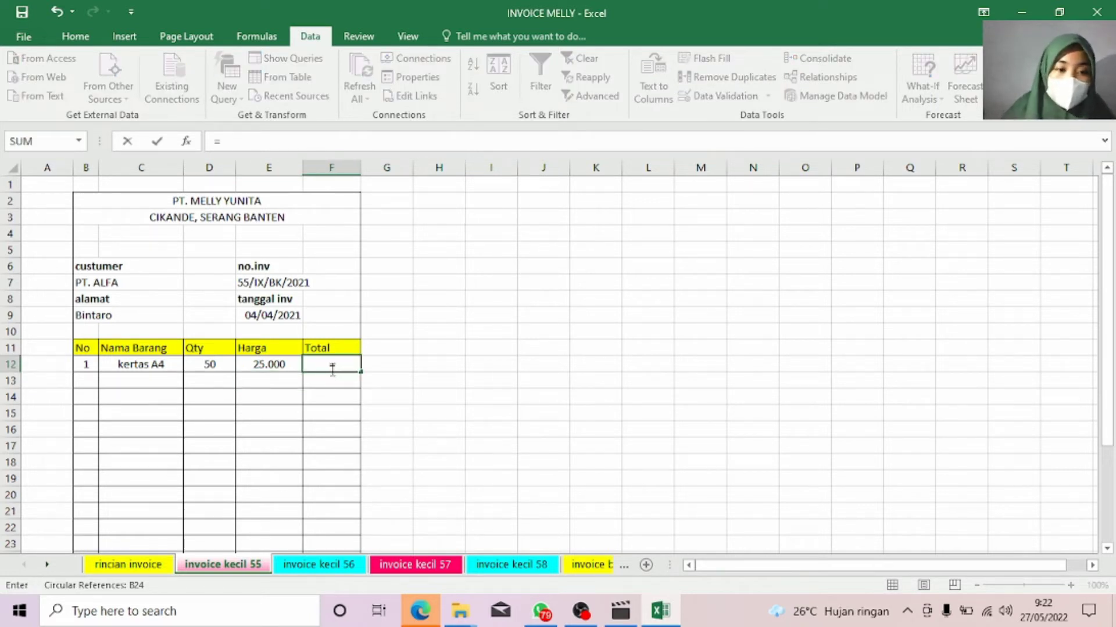
{"action": "left_click", "coordinate": [212, 364]}
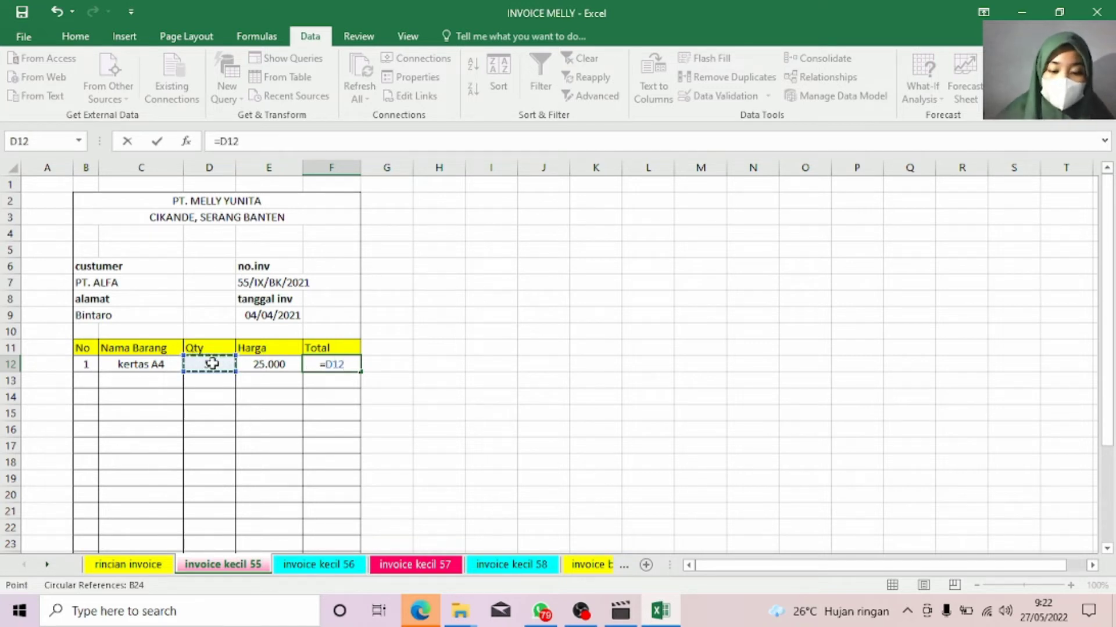
{"action": "type", "text": "*"}
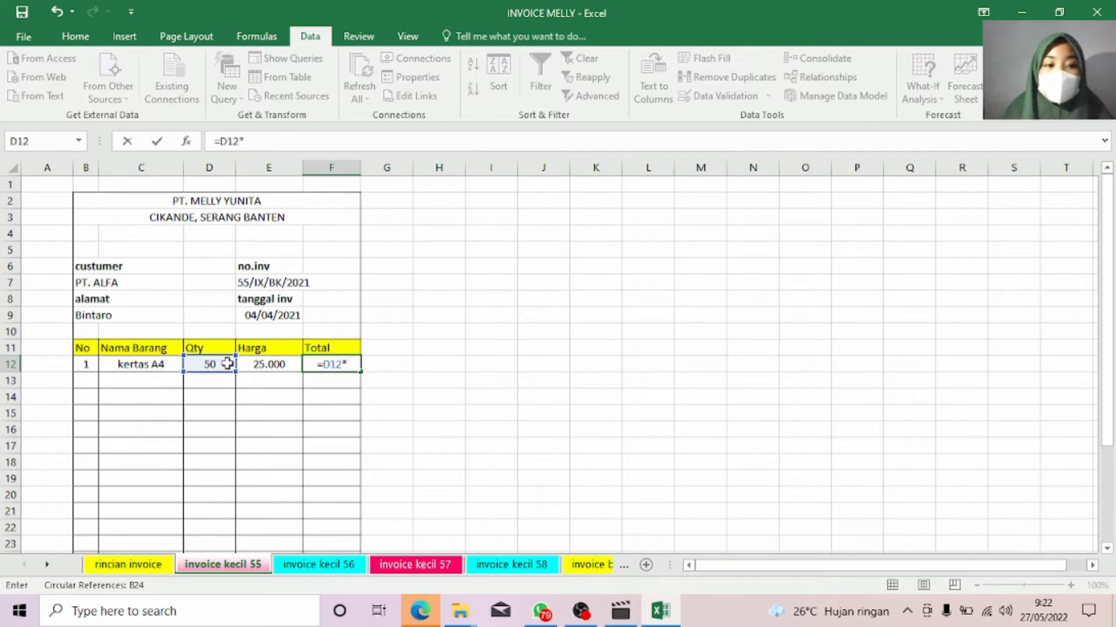
{"action": "left_click", "coordinate": [279, 364]}
{"action": "key", "text": "Return"}
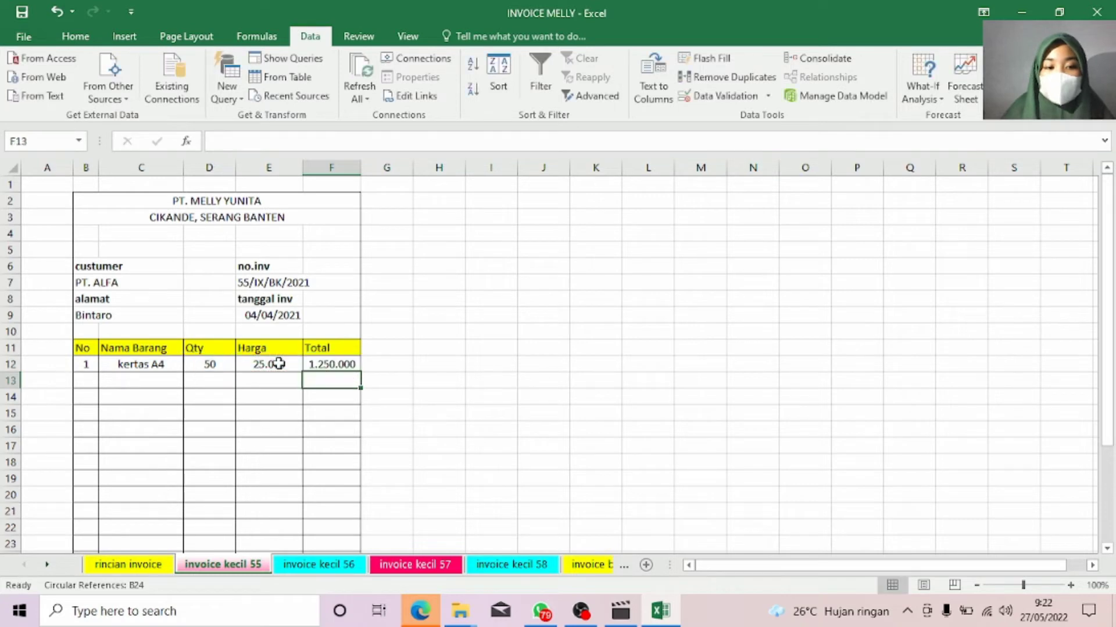
Step: Clear the stray entry in cell B24, the No column of the item table's last row
{"action": "key", "text": "Down"}
{"action": "key", "text": "Down"}
{"action": "key", "text": "Down"}
{"action": "key", "text": "Down"}
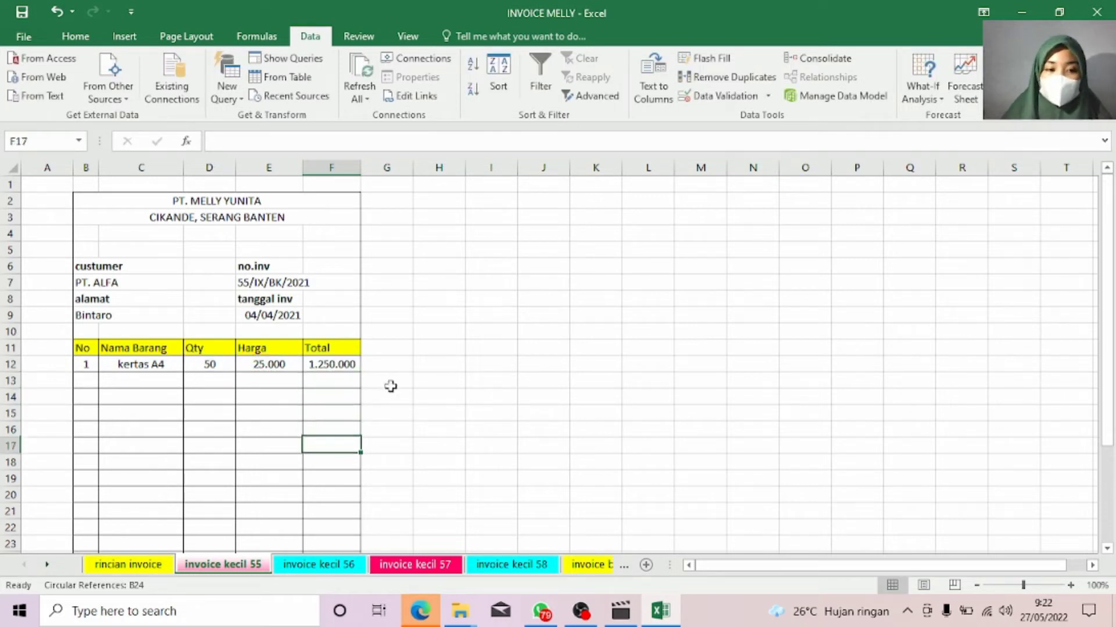
{"action": "key", "text": "Down"}
{"action": "key", "text": "Down"}
{"action": "key", "text": "Down"}
{"action": "key", "text": "Down"}
{"action": "key", "text": "Down"}
{"action": "key", "text": "Down"}
{"action": "key", "text": "Down"}
{"action": "key", "text": "Down"}
{"action": "key", "text": "Down"}
{"action": "key", "text": "Down"}
{"action": "key", "text": "Down"}
{"action": "key", "text": "Down"}
{"action": "key", "text": "Down"}
{"action": "key", "text": "Down"}
{"action": "key", "text": "Down"}
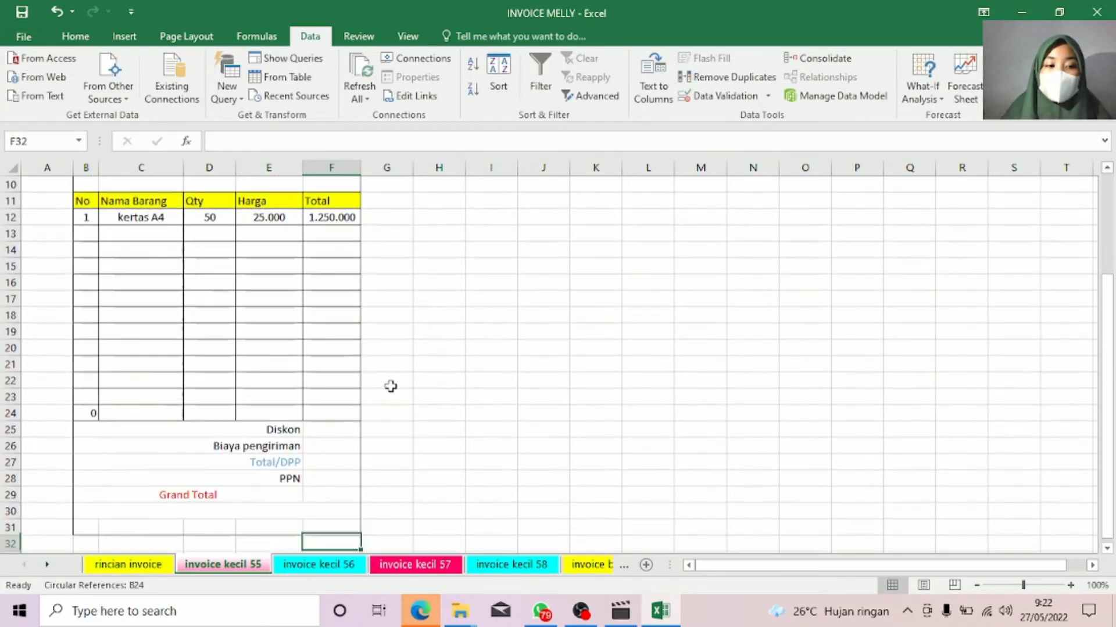
{"action": "key", "text": "Down"}
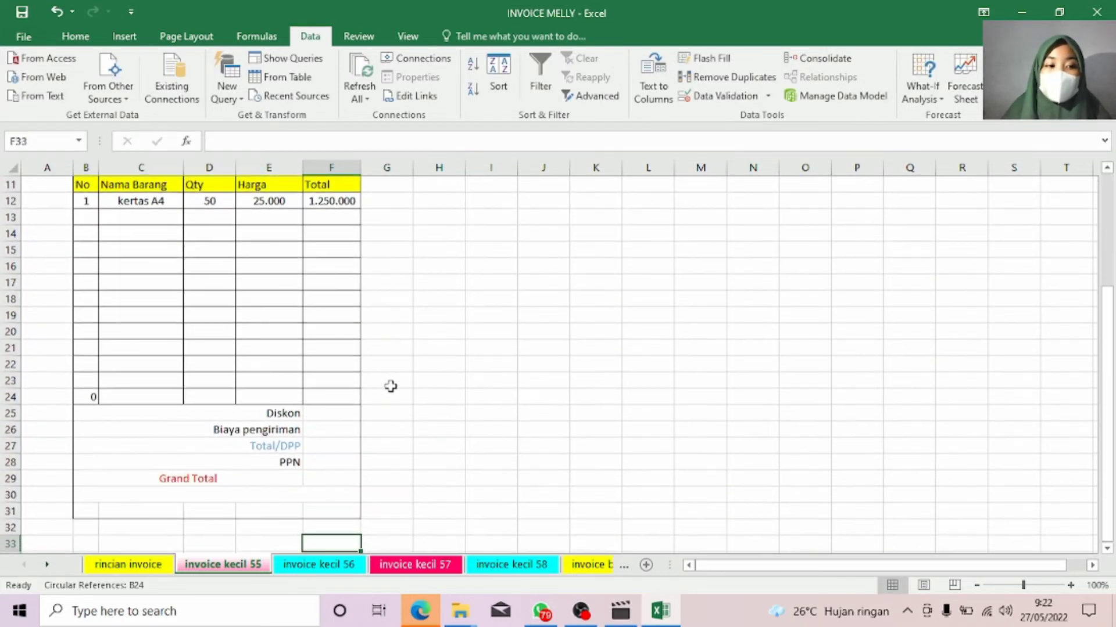
{"action": "left_click", "coordinate": [91, 399]}
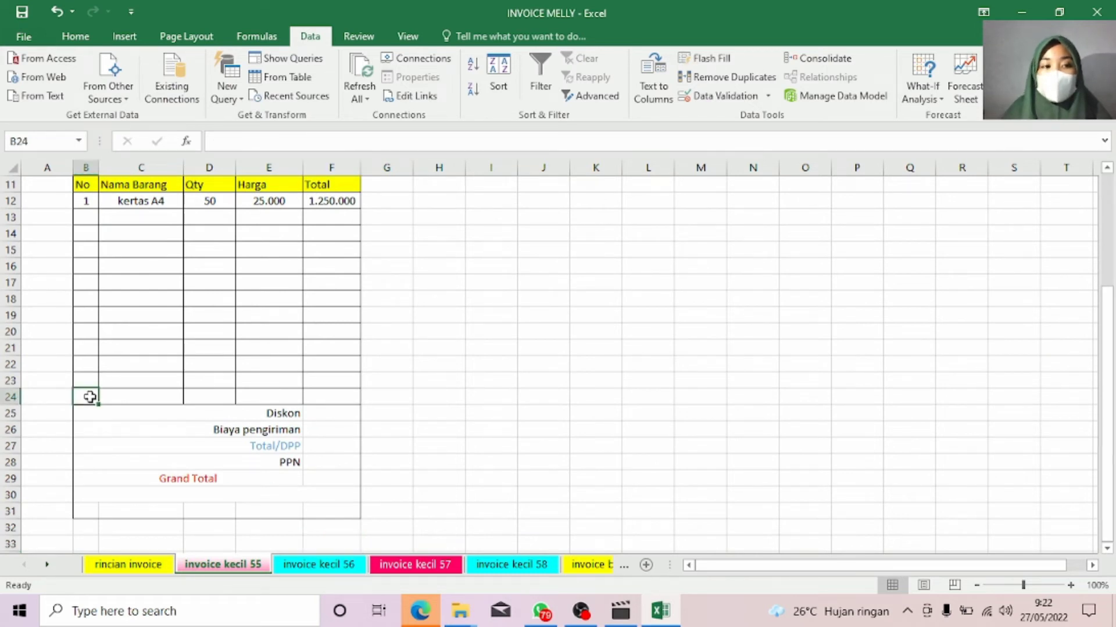
Step: Fill the Diskon amount, F25, with the formula ='rincian invoice'!H5
{"action": "left_click", "coordinate": [319, 416]}
{"action": "type", "text": "="}
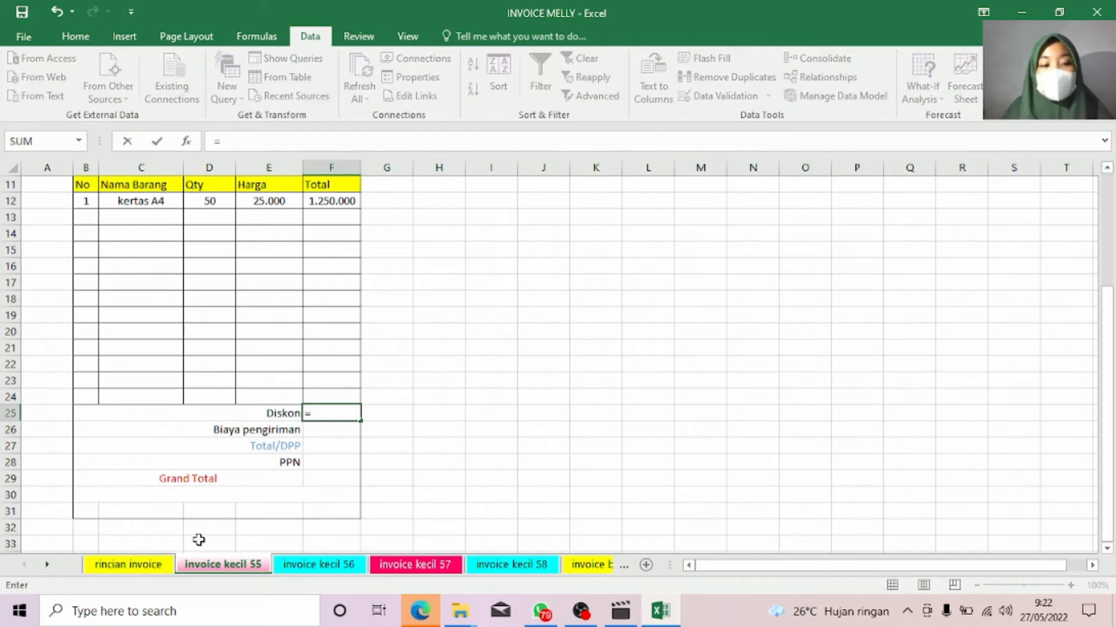
{"action": "left_click", "coordinate": [155, 566]}
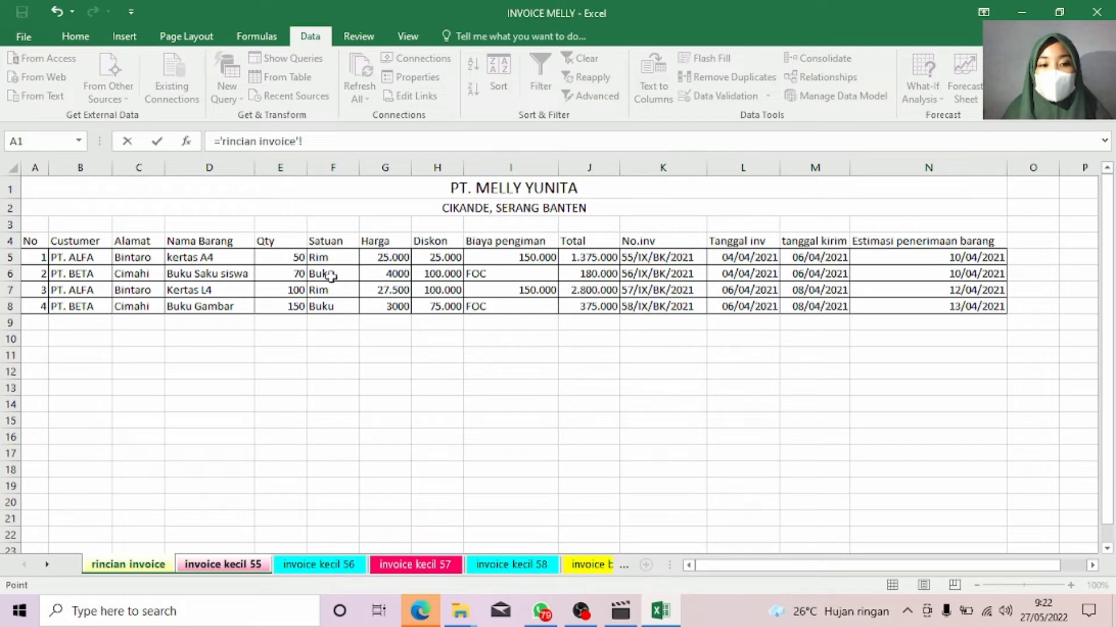
{"action": "left_click", "coordinate": [461, 258]}
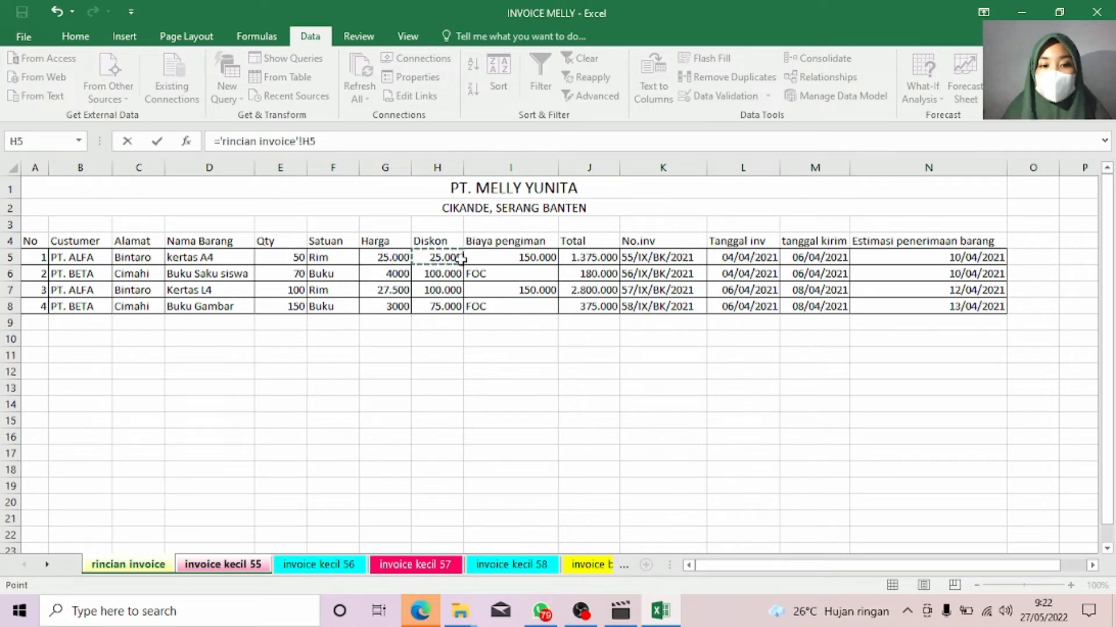
{"action": "key", "text": "Return"}
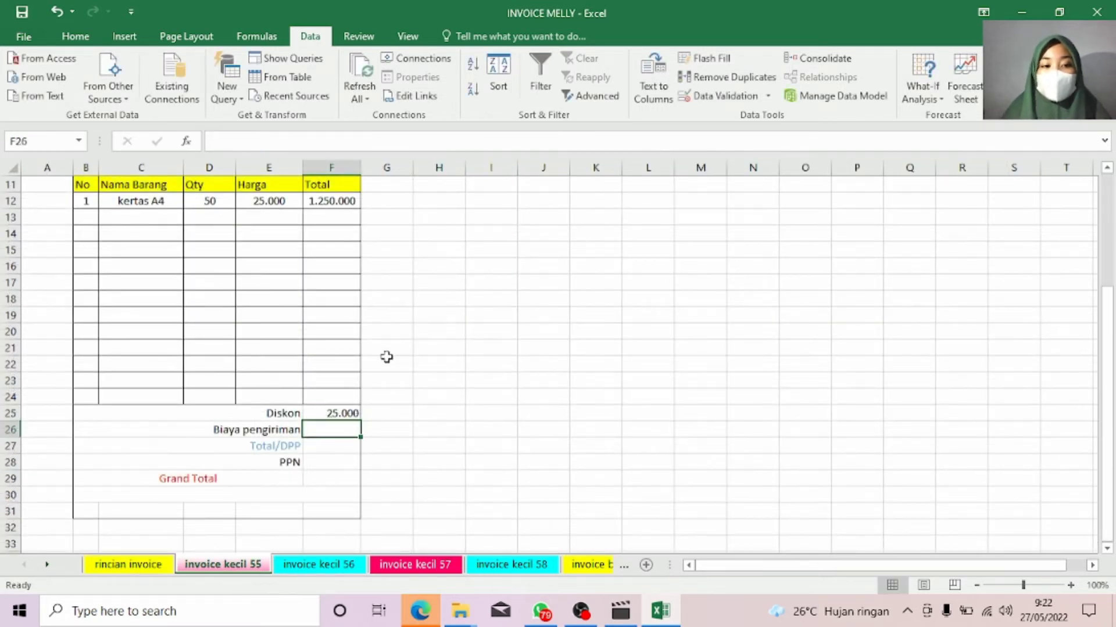
Step: Link the Biaya pengiriman amount, F26, to cell I5 of the rincian invoice sheet
{"action": "type", "text": "="}
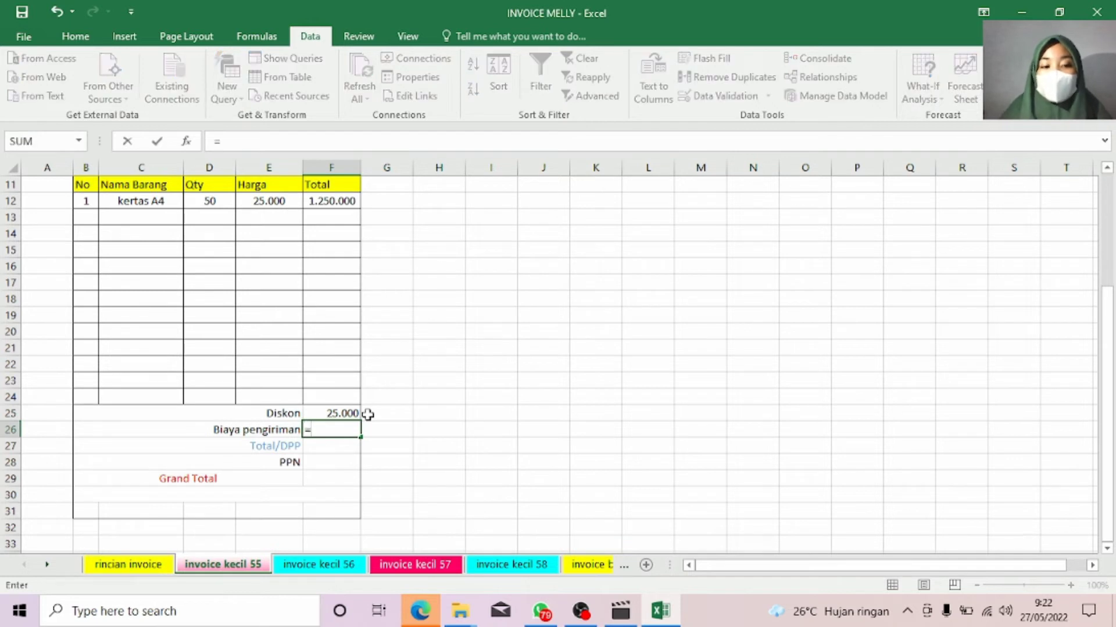
{"action": "left_click", "coordinate": [162, 568]}
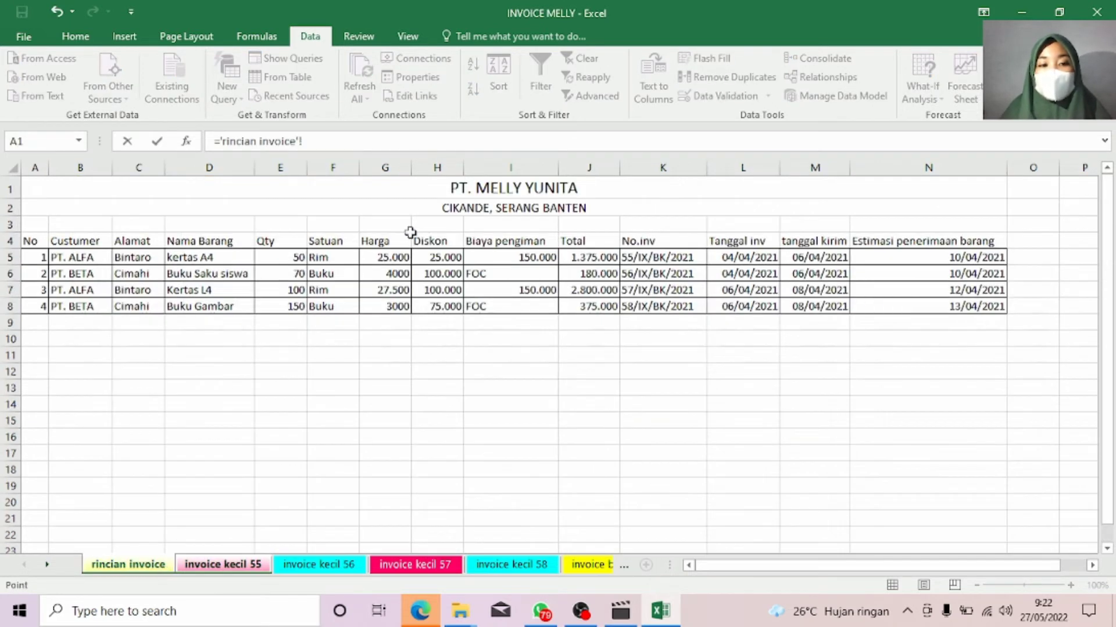
{"action": "left_click", "coordinate": [498, 255]}
{"action": "key", "text": "Return"}
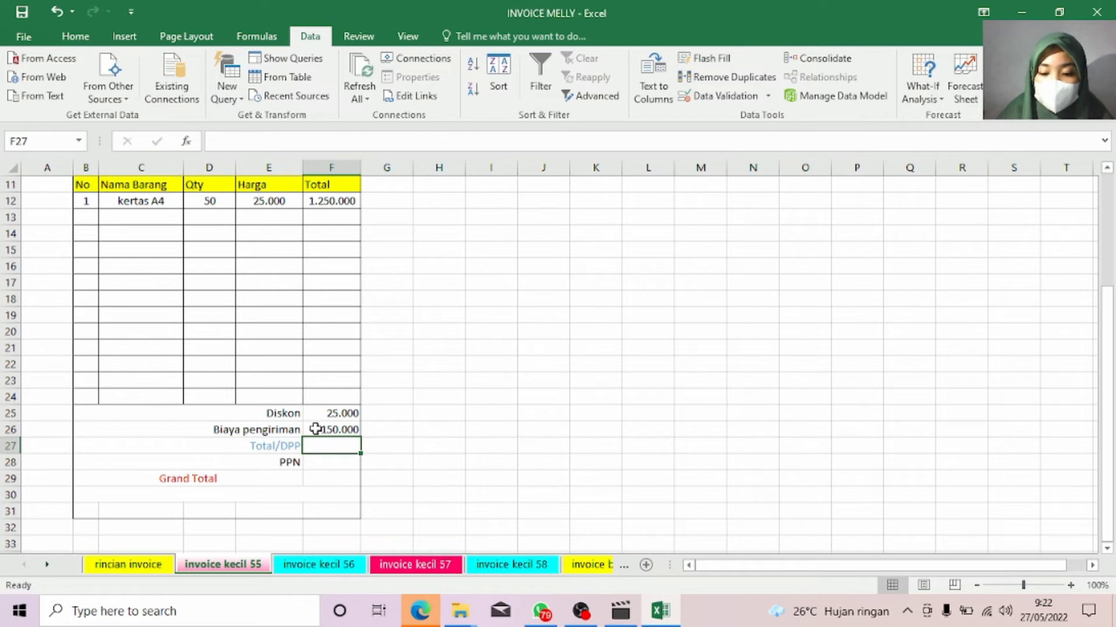
Step: Calculate the Total/DPP amount in F27 with the formula =F12-F25+F26
{"action": "type", "text": "="}
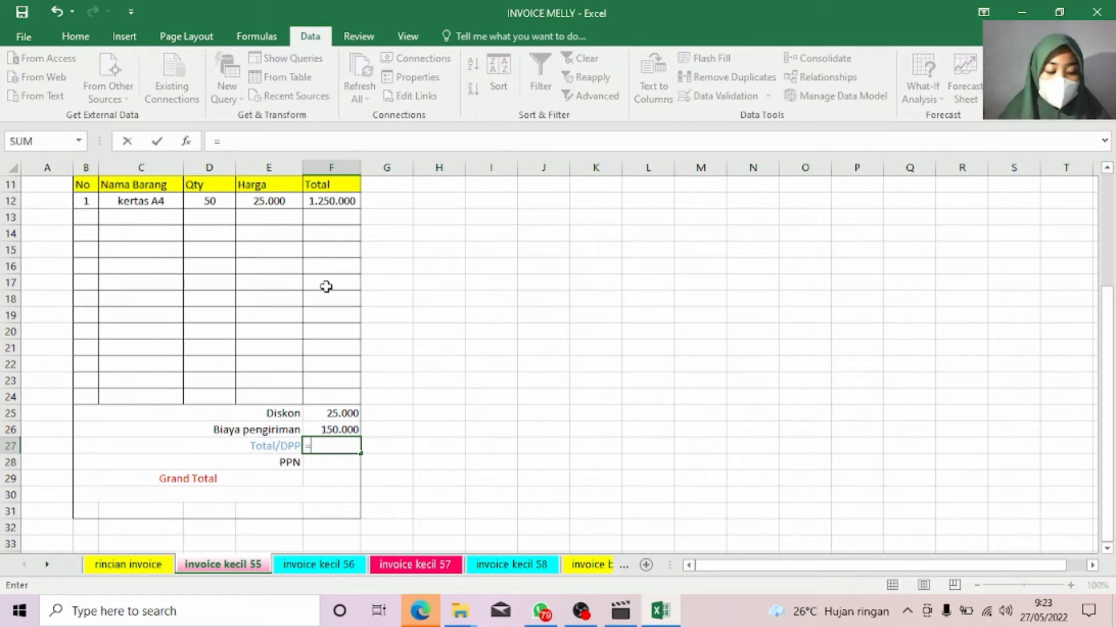
{"action": "left_click", "coordinate": [346, 201]}
{"action": "type", "text": "-"}
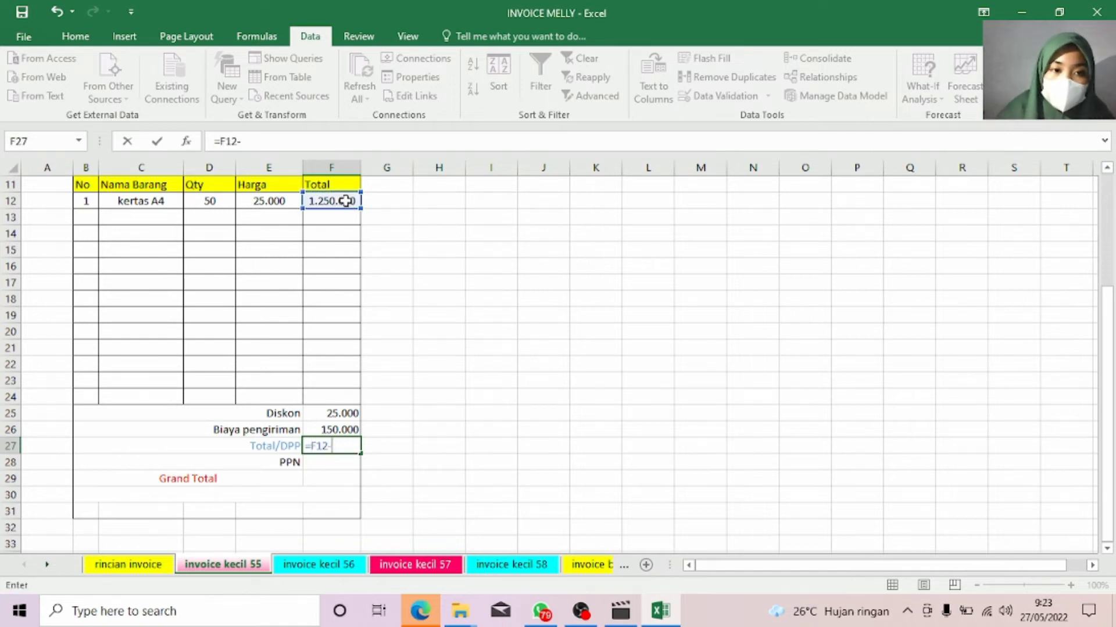
{"action": "left_click", "coordinate": [342, 412]}
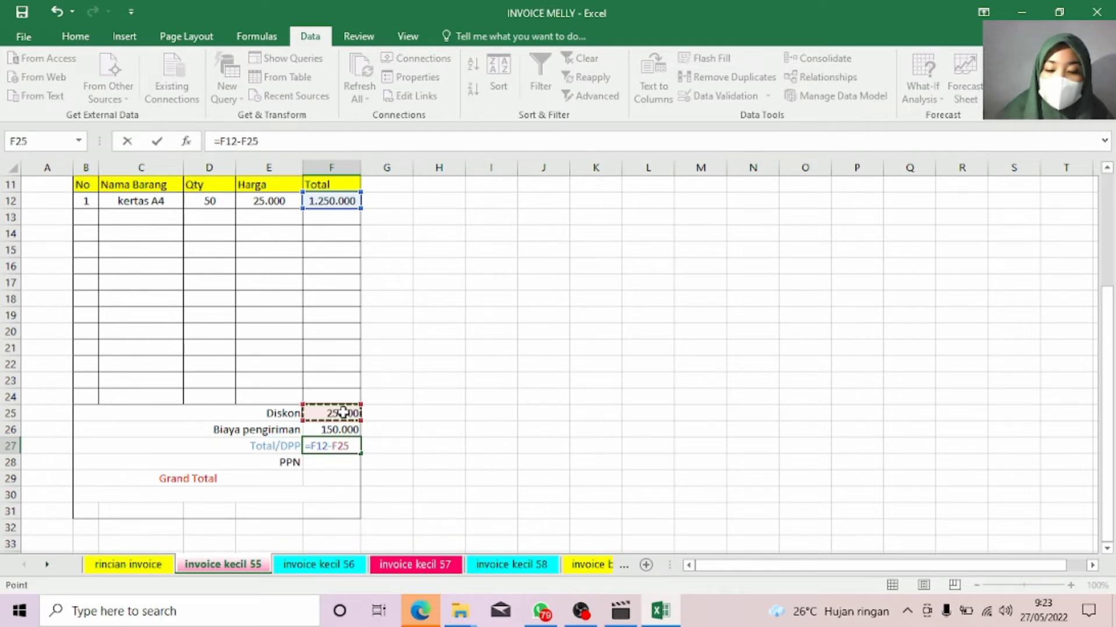
{"action": "type", "text": "+"}
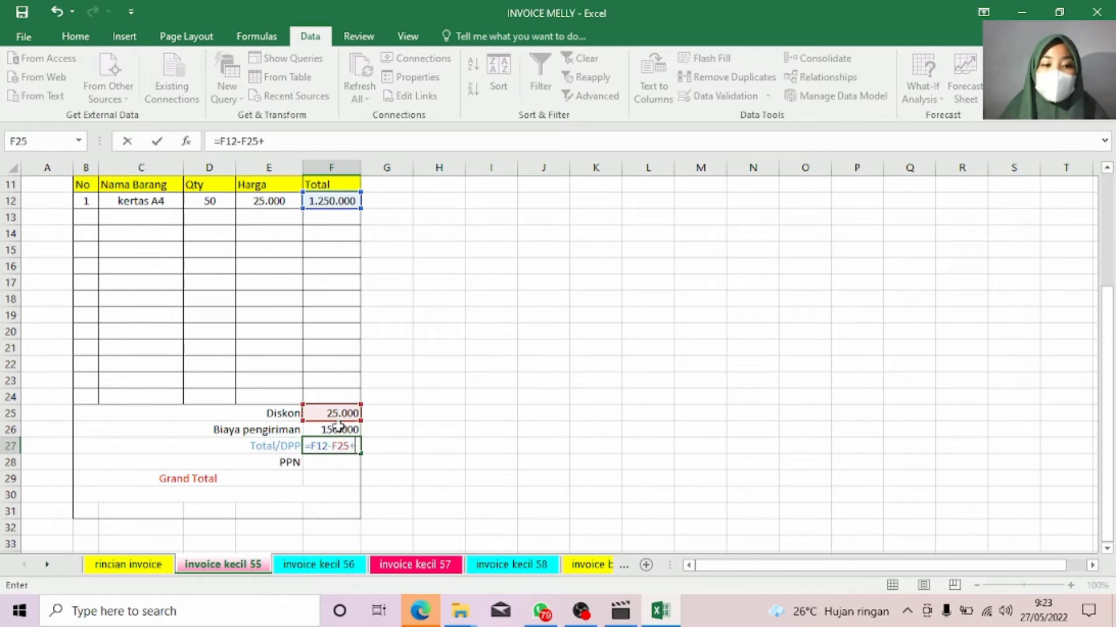
{"action": "left_click", "coordinate": [340, 428]}
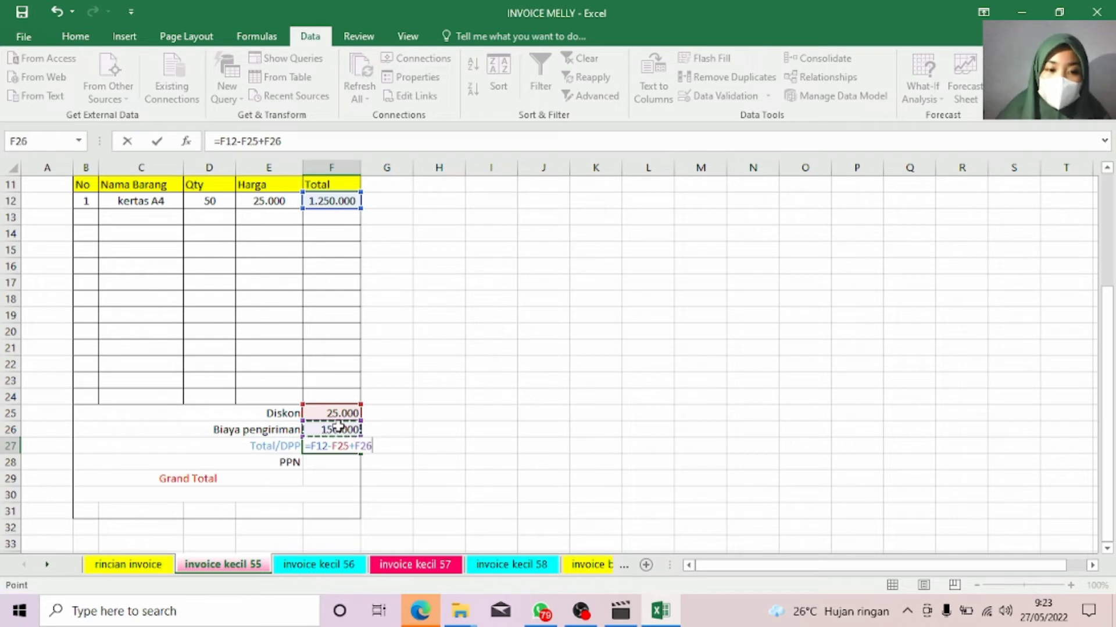
{"action": "key", "text": "Return"}
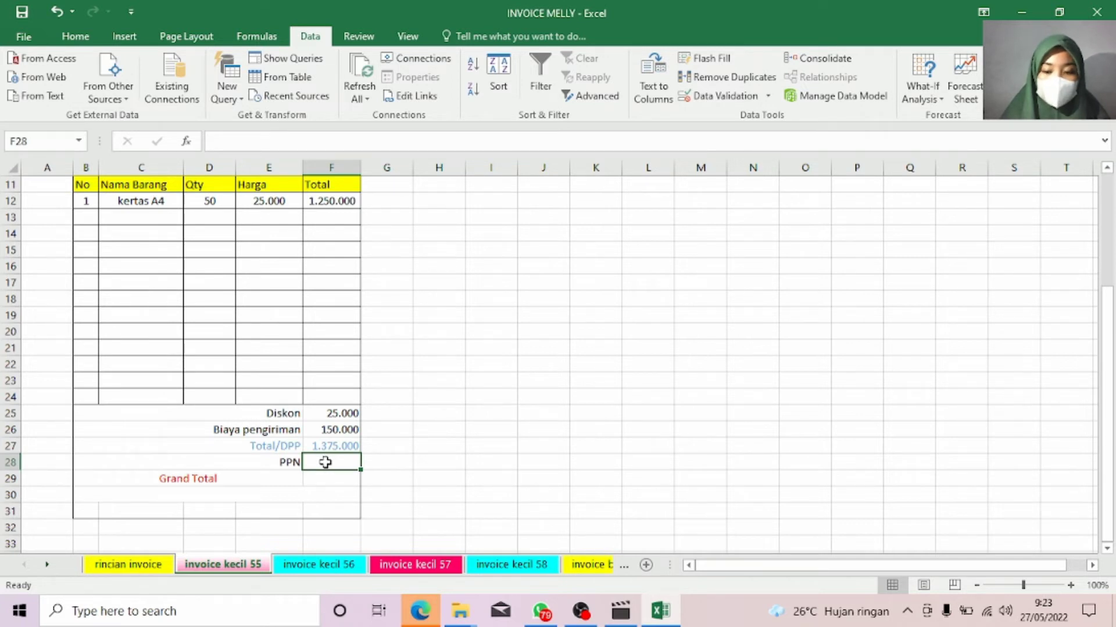
Step: Calculate the PPN amount in F28 with the formula =F27*10%
{"action": "type", "text": "="}
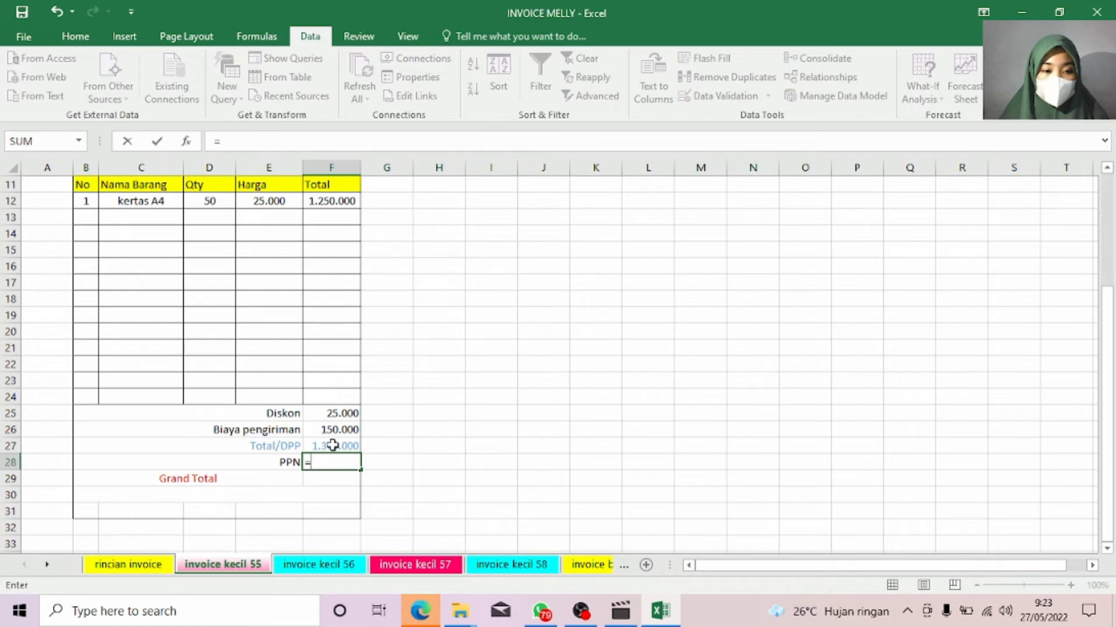
{"action": "left_click", "coordinate": [333, 446]}
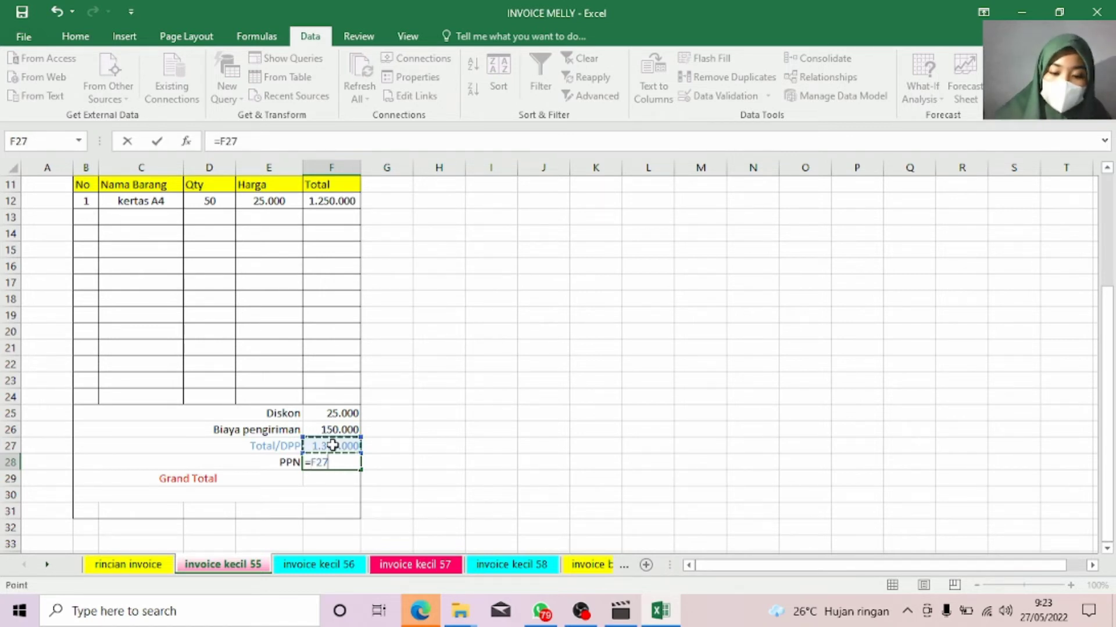
{"action": "type", "text": "*"}
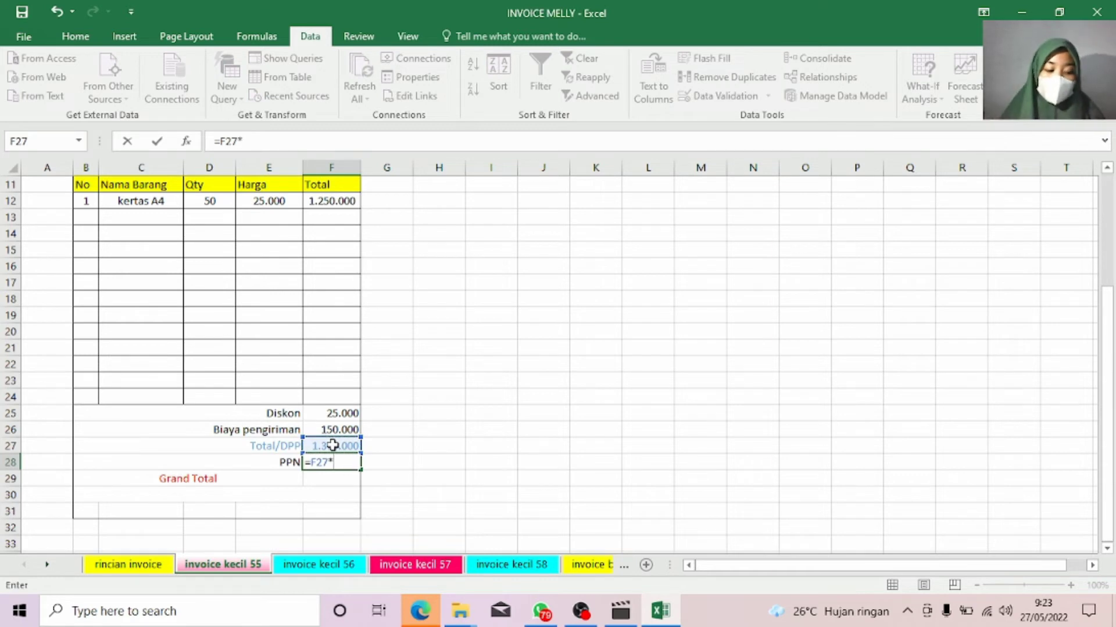
{"action": "type", "text": "10"}
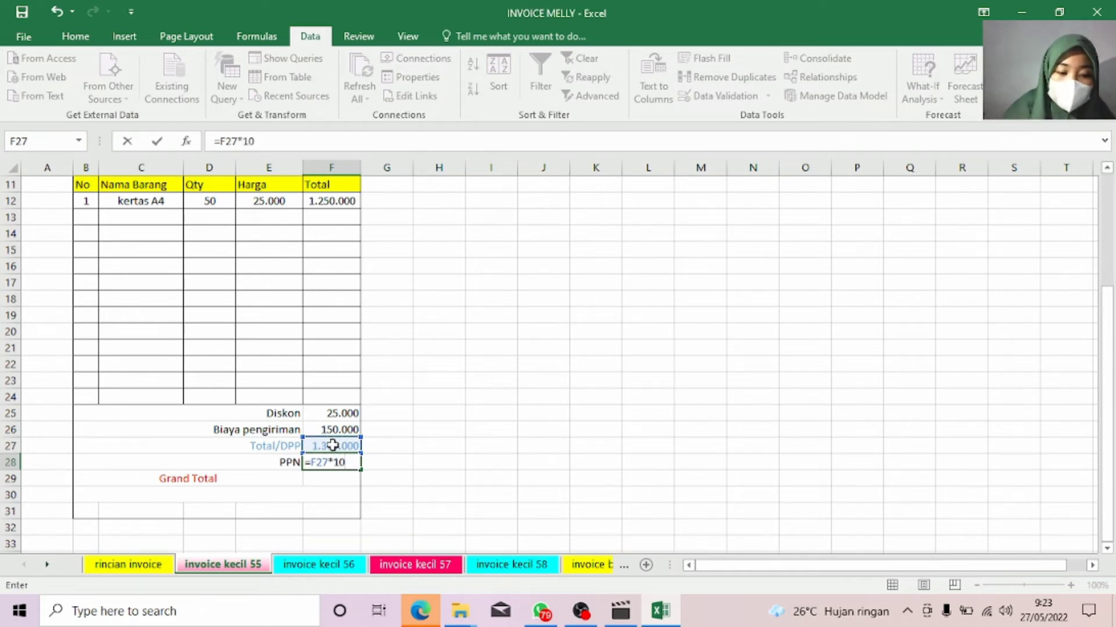
{"action": "type", "text": "%"}
{"action": "key", "text": "Return"}
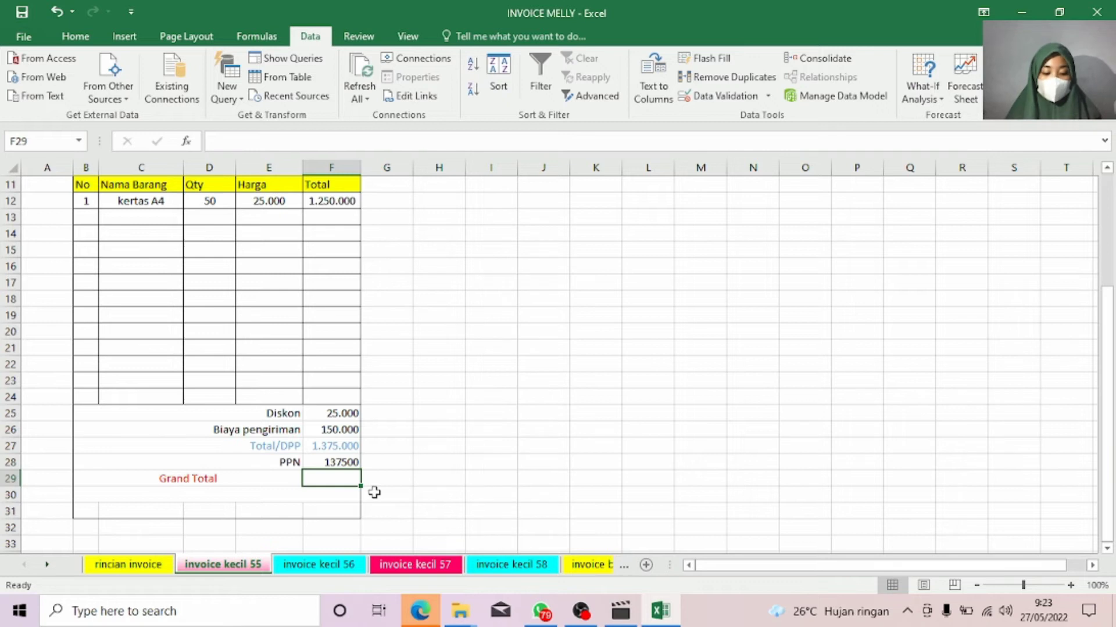
Step: Calculate the Grand Total in F29 with the formula =sum(F27:F28)
{"action": "type", "text": "="}
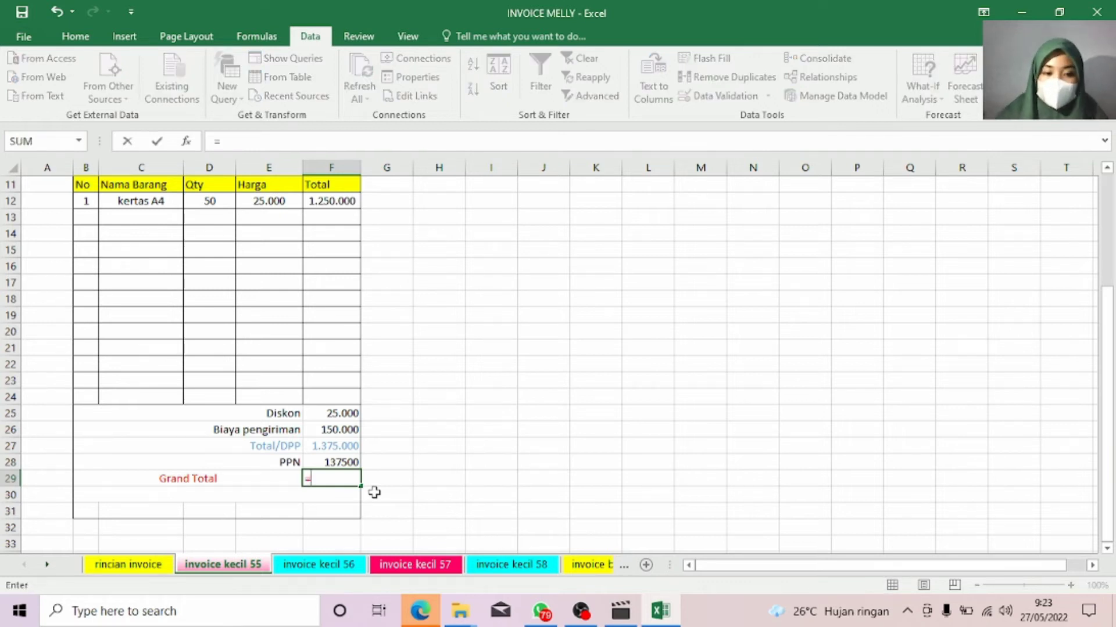
{"action": "type", "text": "sum"}
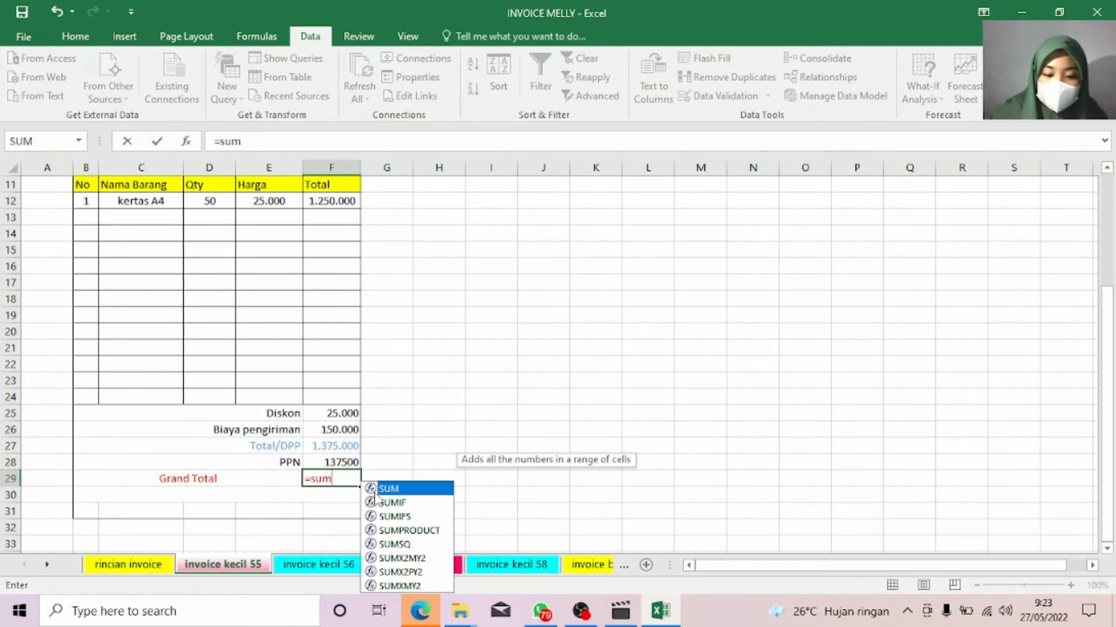
{"action": "type", "text": "("}
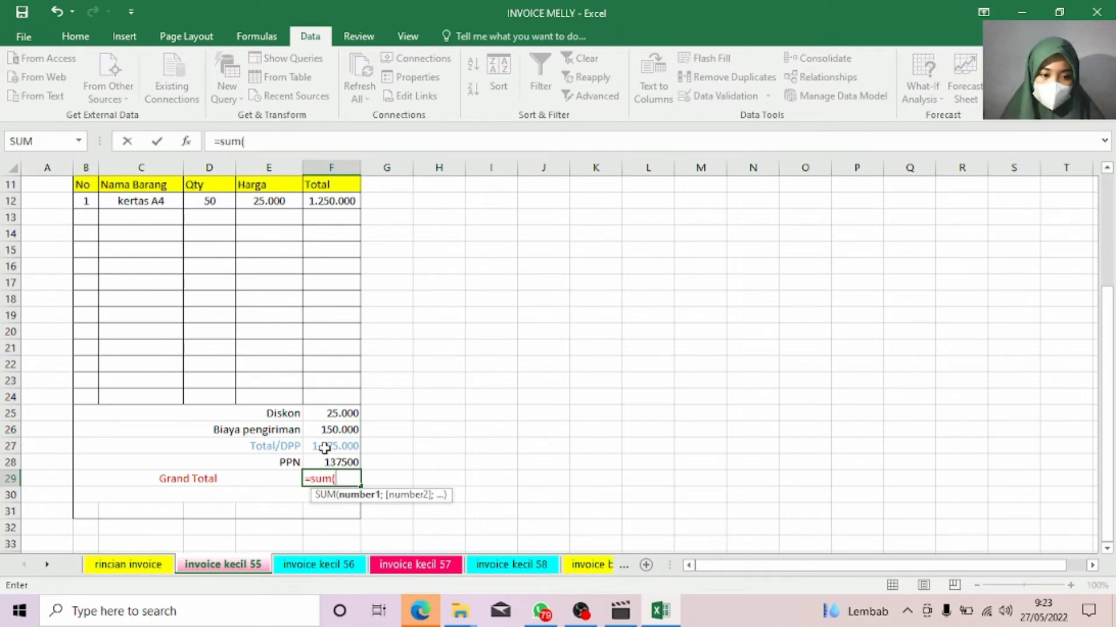
{"action": "left_click_drag", "start_coordinate": [324, 447], "coordinate": [341, 464]}
{"action": "type", "text": ")"}
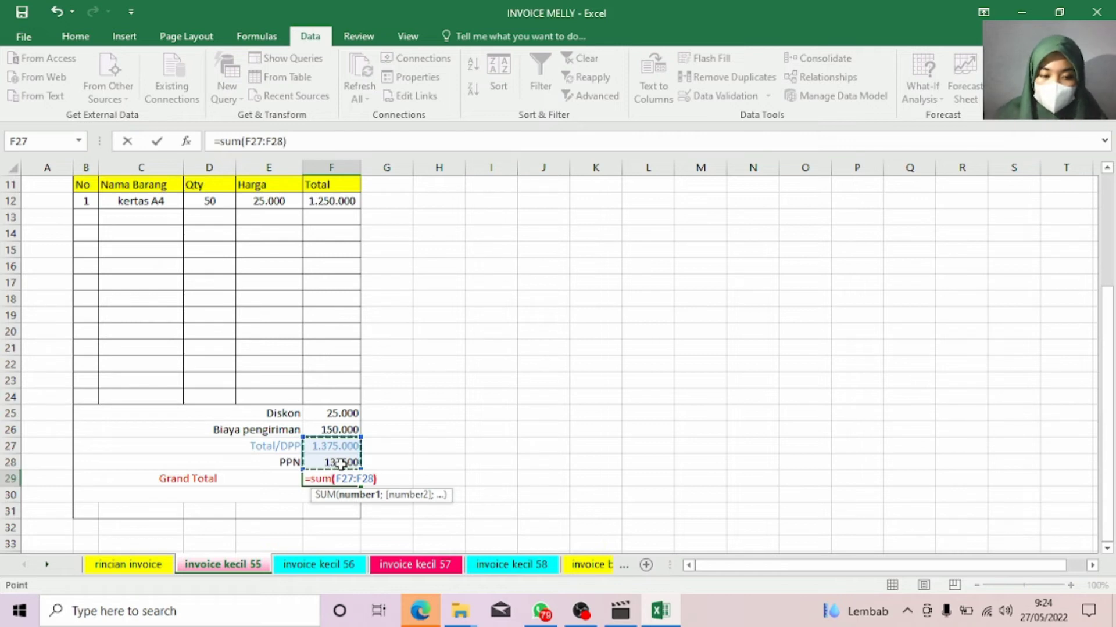
{"action": "key", "text": "Return"}
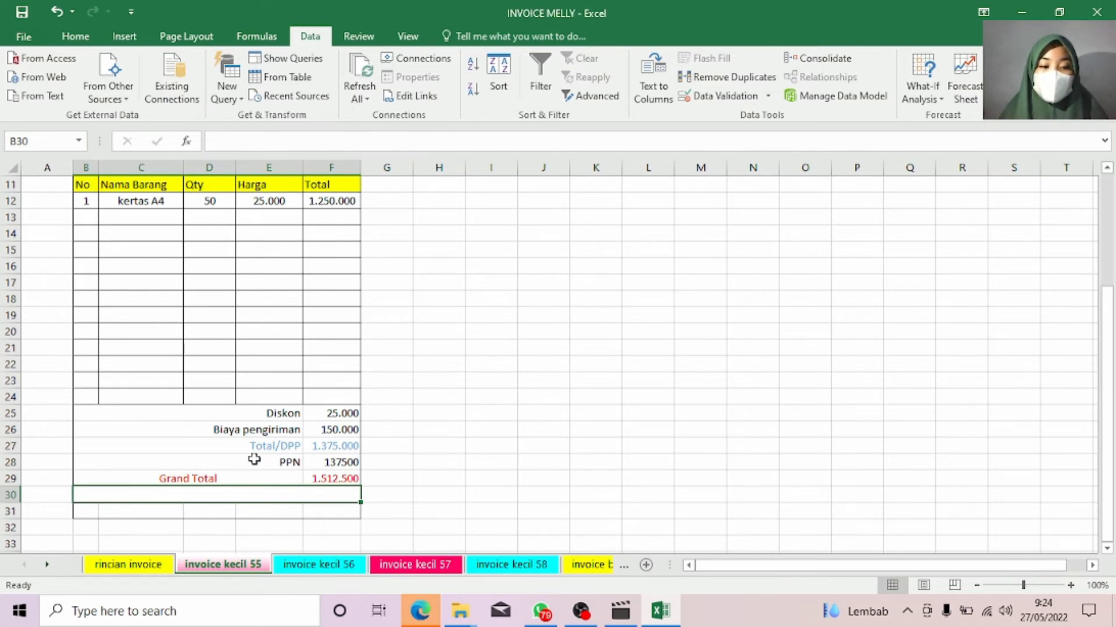
Step: Spell out the Grand Total in words in the merged cell B30 with the formula =terbilang(F29)
{"action": "type", "text": "=ter"}
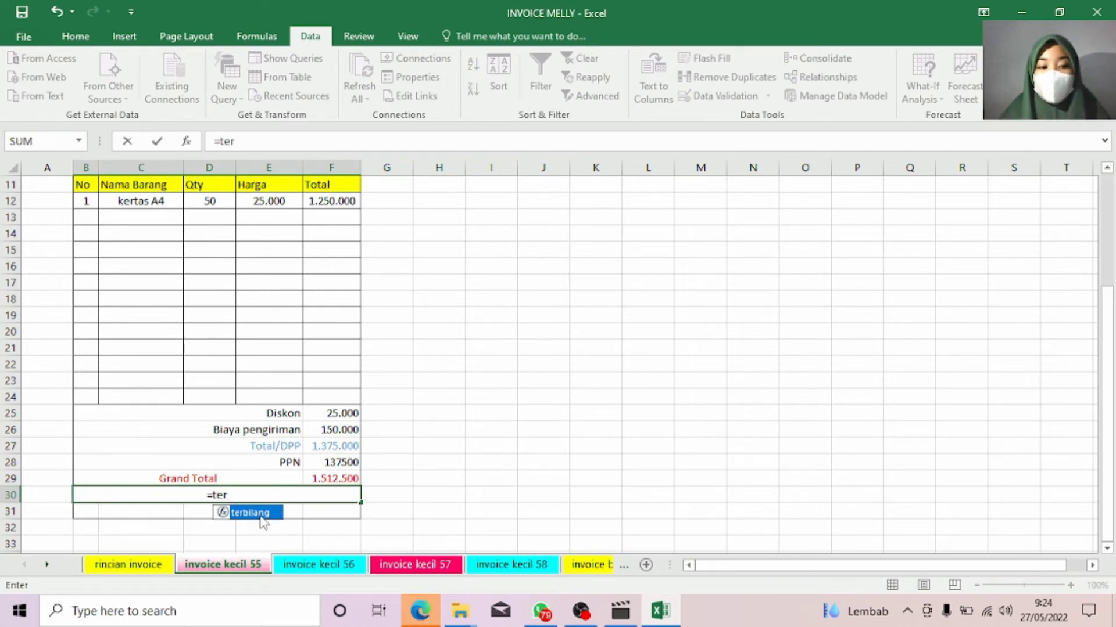
{"action": "double_click", "coordinate": [263, 517]}
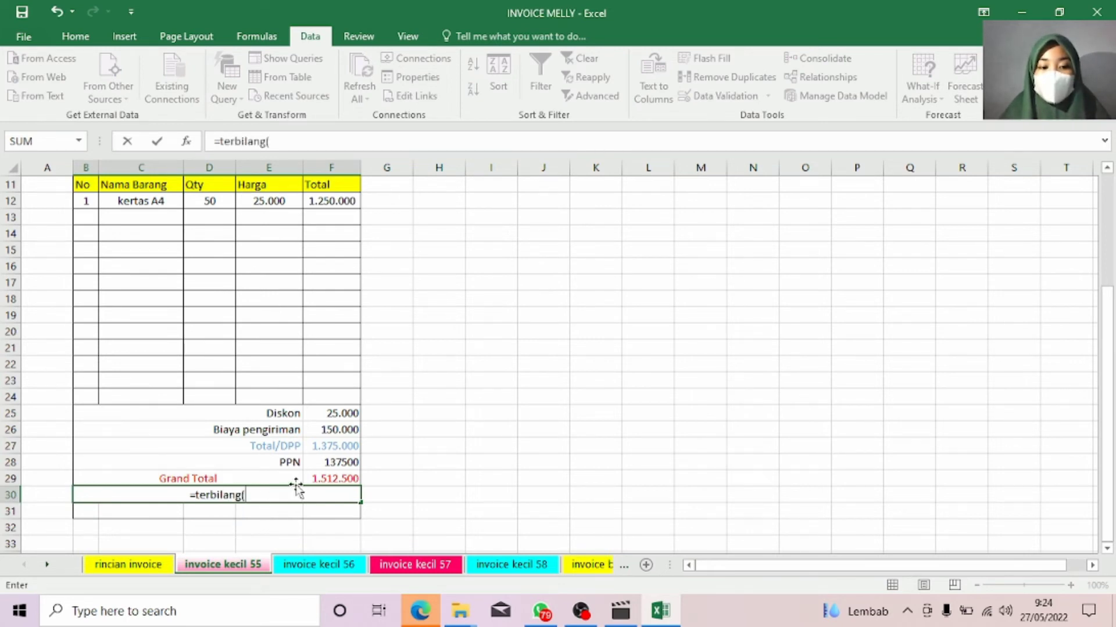
{"action": "left_click", "coordinate": [338, 478]}
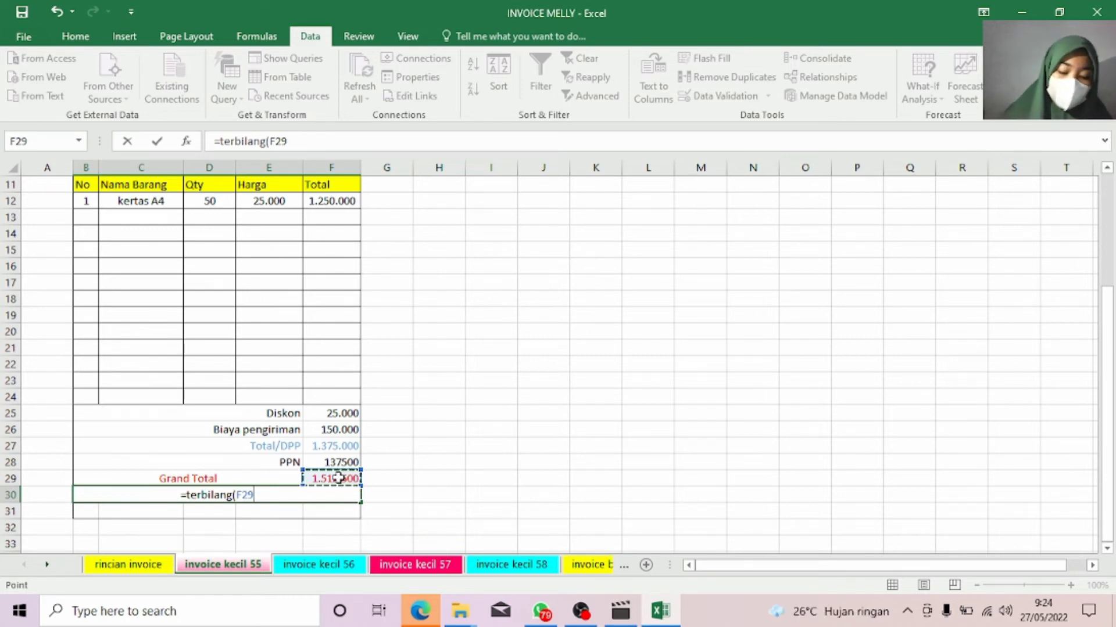
{"action": "type", "text": ")"}
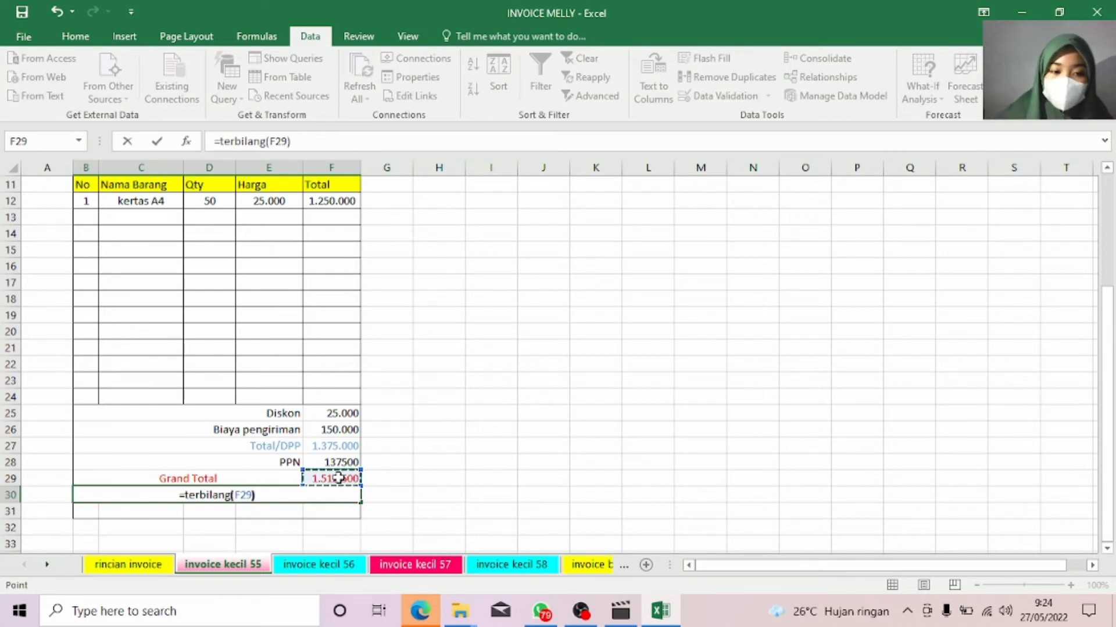
{"action": "key", "text": "Return"}
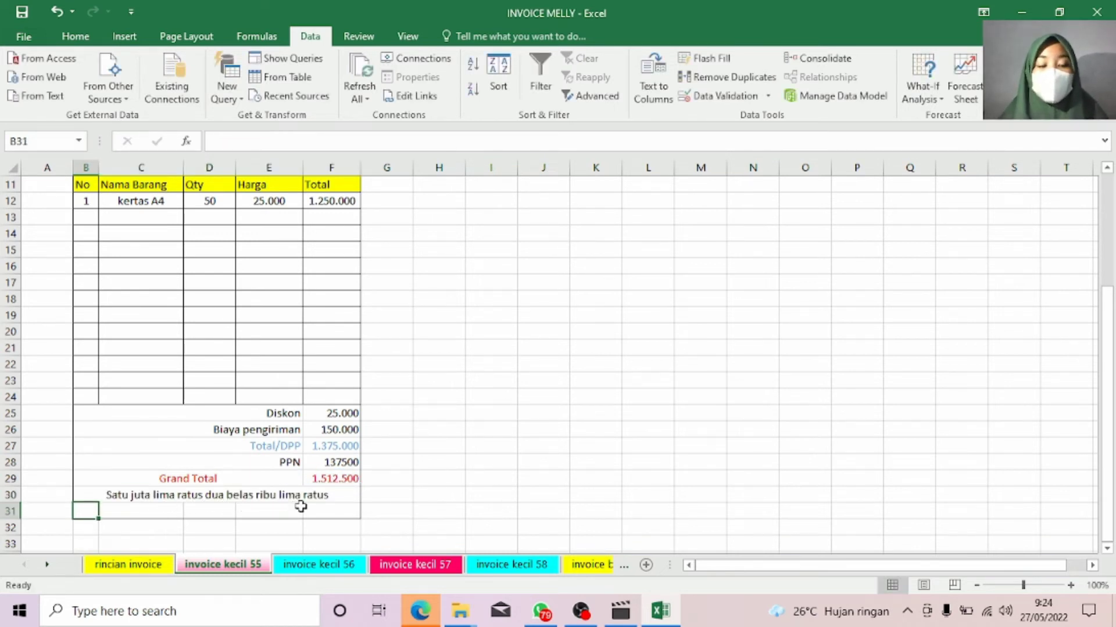
Step: Append &" Rupiah" to the terbilang formula in B30, with a space before the word
{"action": "left_click", "coordinate": [241, 495]}
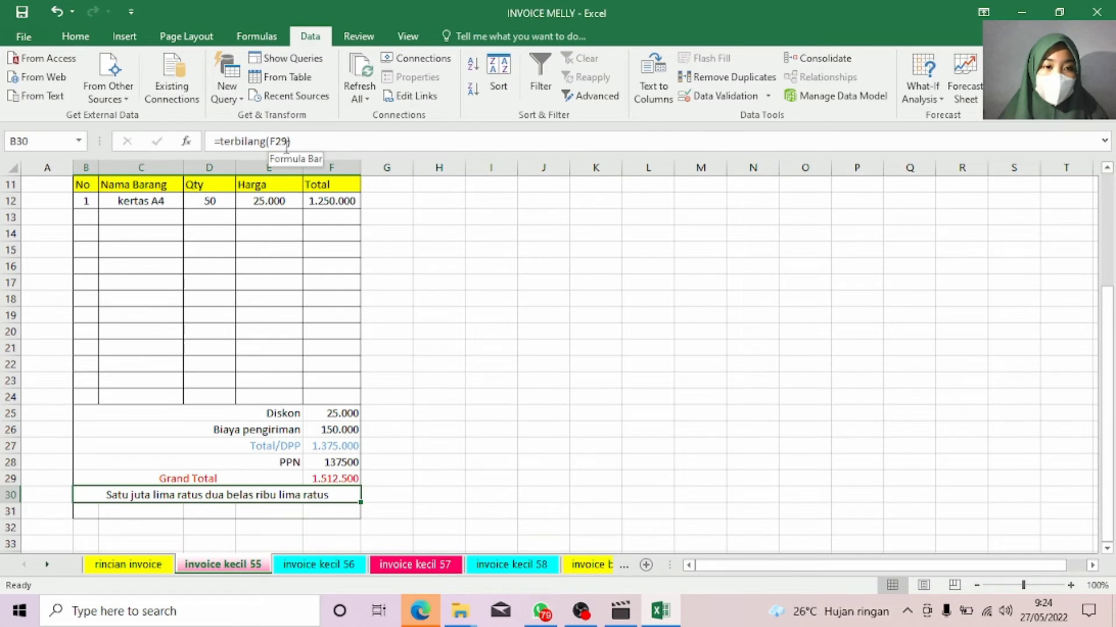
{"action": "left_click", "coordinate": [322, 145]}
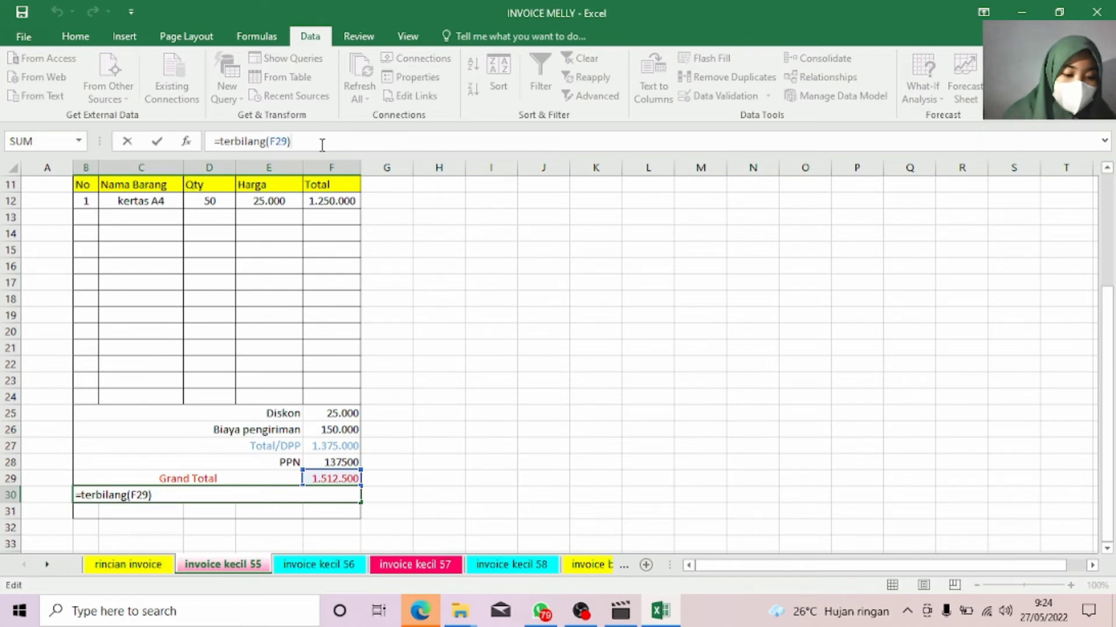
{"action": "type", "text": "&"}
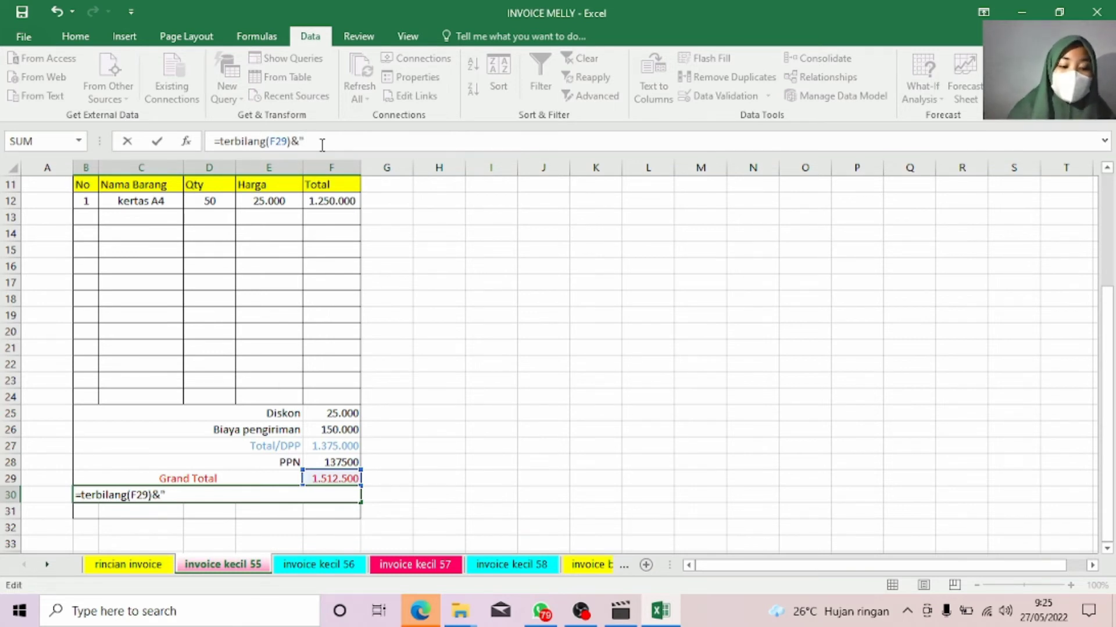
{"action": "type", "text": "Ru"}
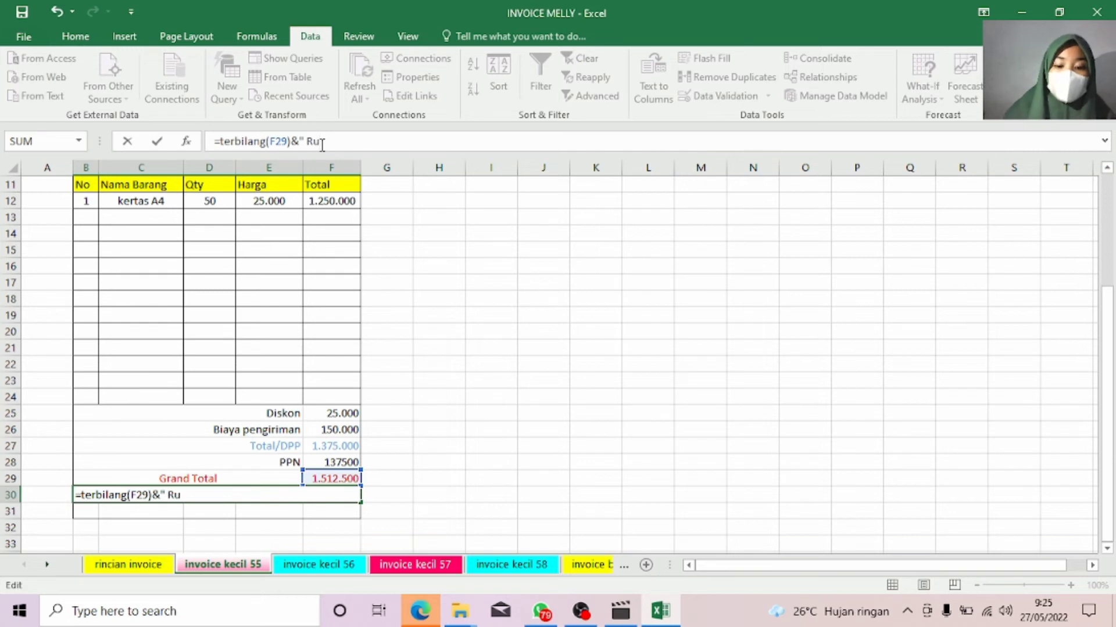
{"action": "type", "text": "piah"}
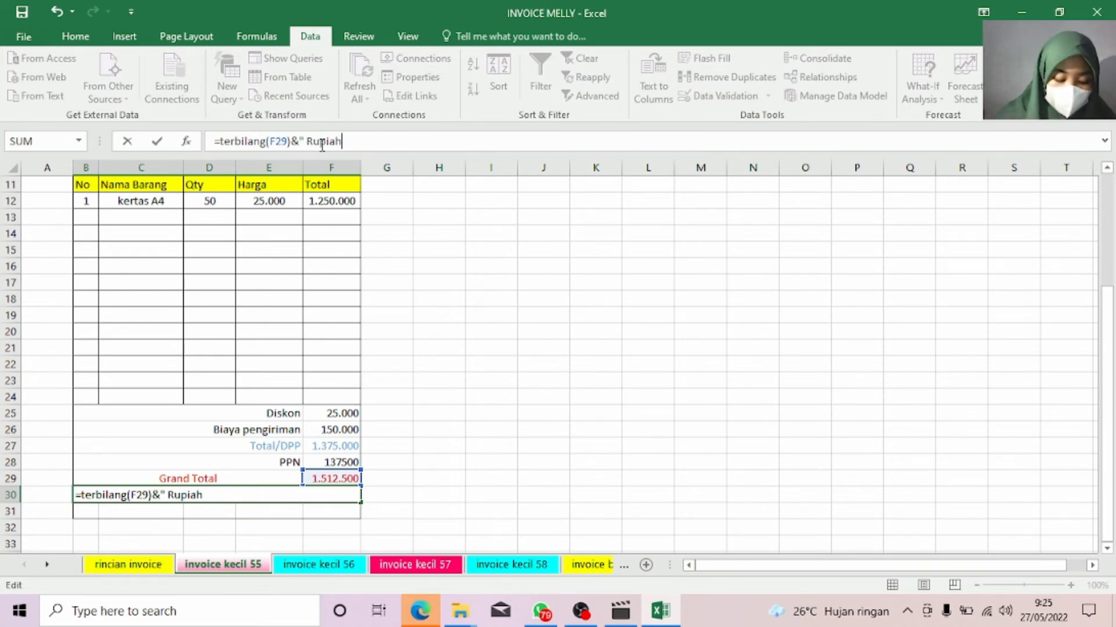
{"action": "type", "text": "\""}
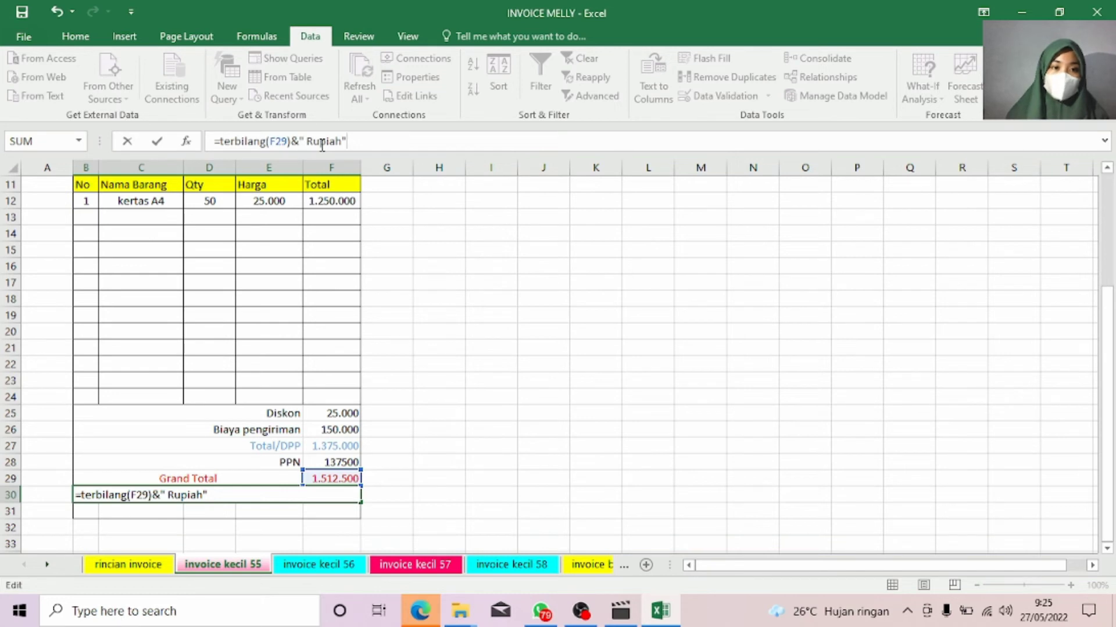
Step: Wrap the terbilang(F29) part of the formula in B30 in PROPER so it reads =PROPER(terbilang(F29))&" Rupiah"
{"action": "left_click", "coordinate": [219, 142]}
{"action": "type", "text": "p"}
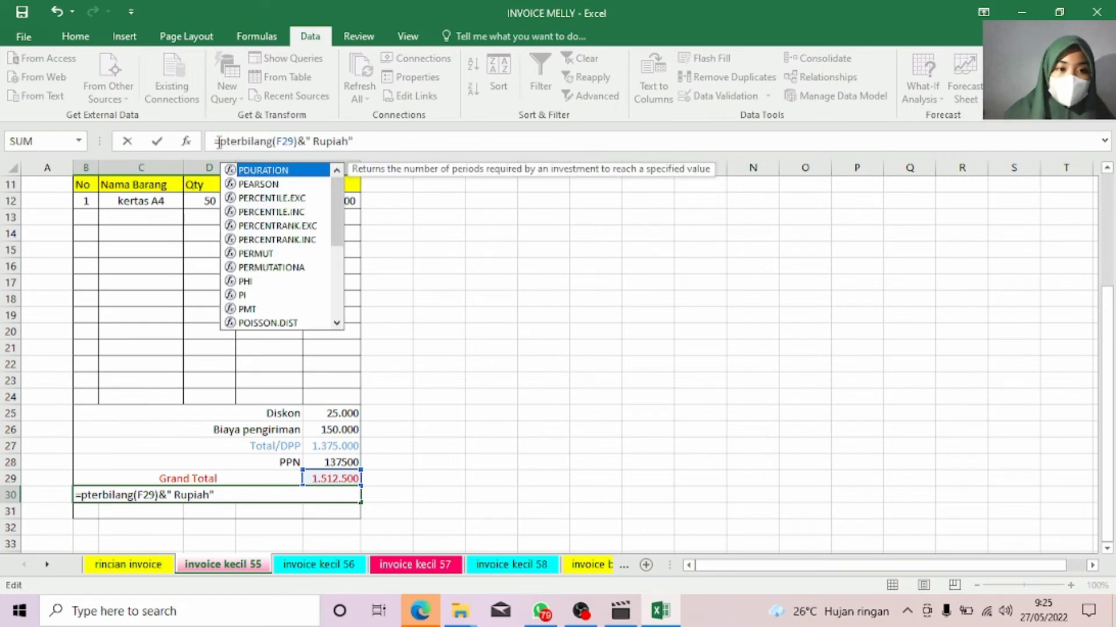
{"action": "type", "text": "r"}
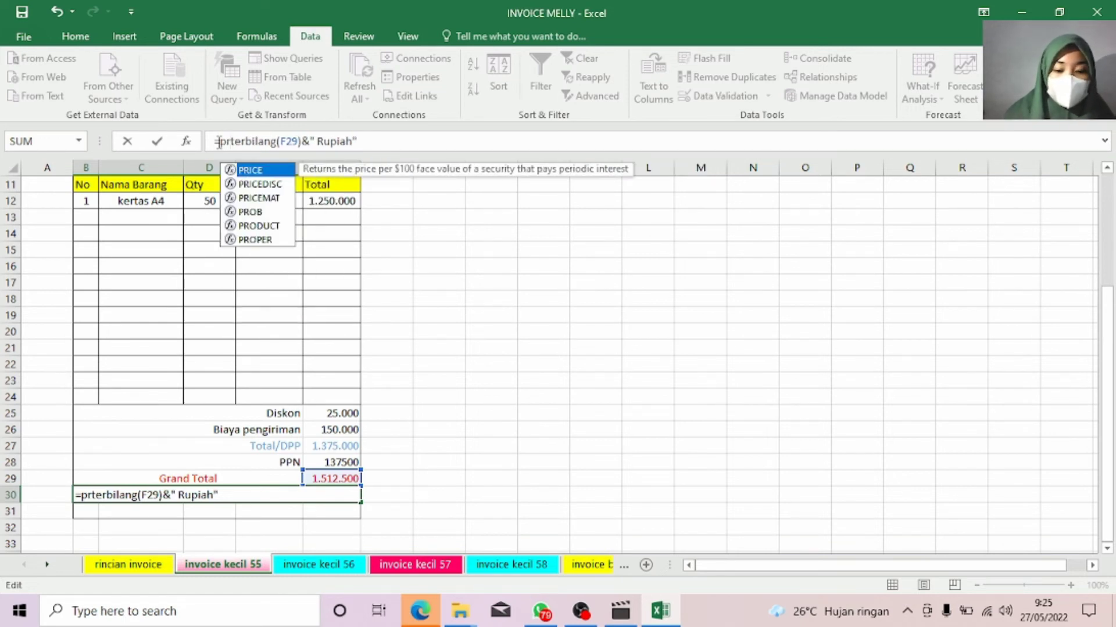
{"action": "type", "text": "op"}
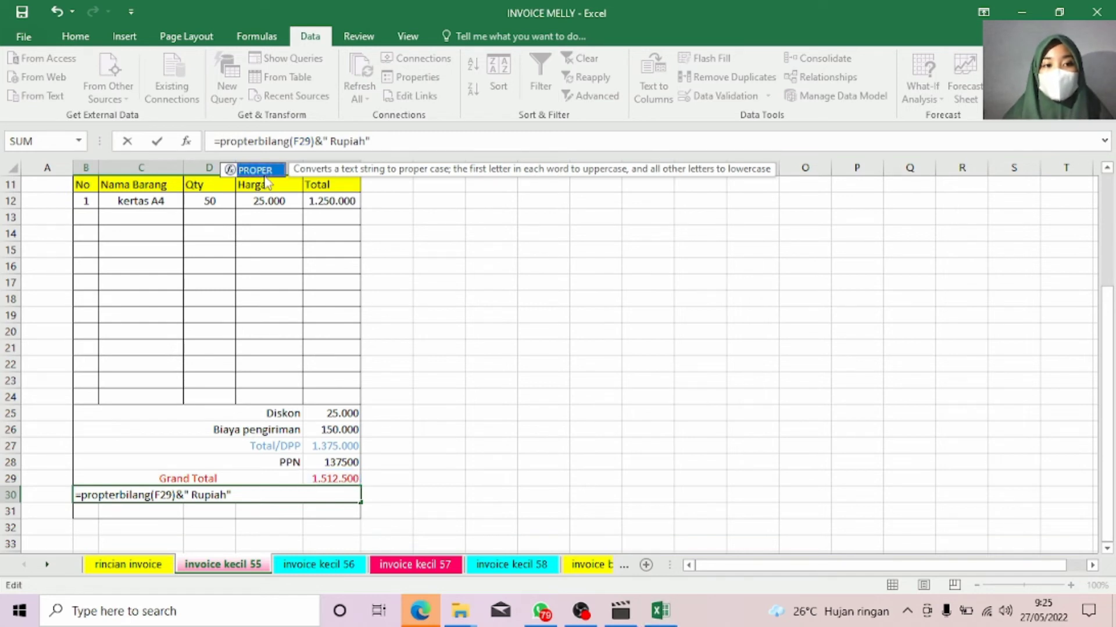
{"action": "key", "text": "Tab"}
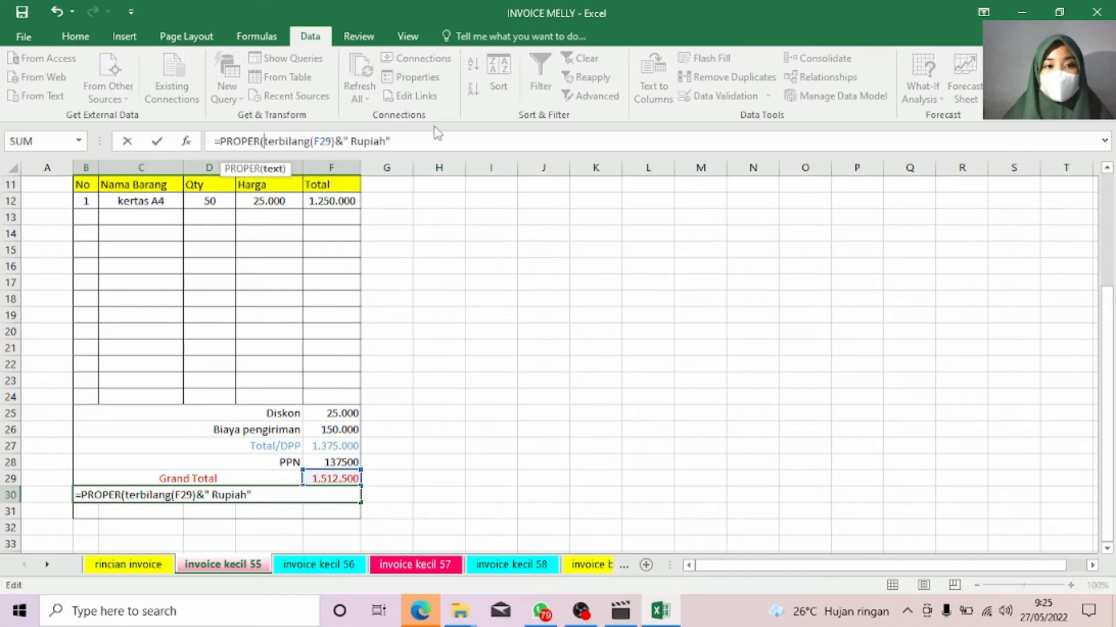
{"action": "left_click", "coordinate": [335, 141]}
{"action": "type", "text": ")"}
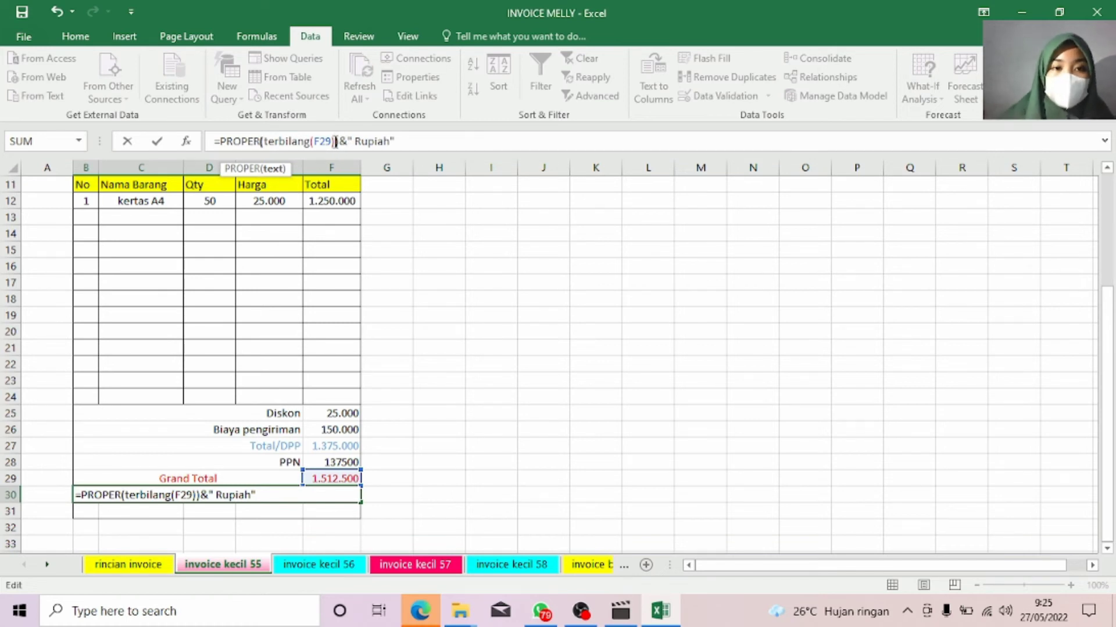
{"action": "key", "text": "Right"}
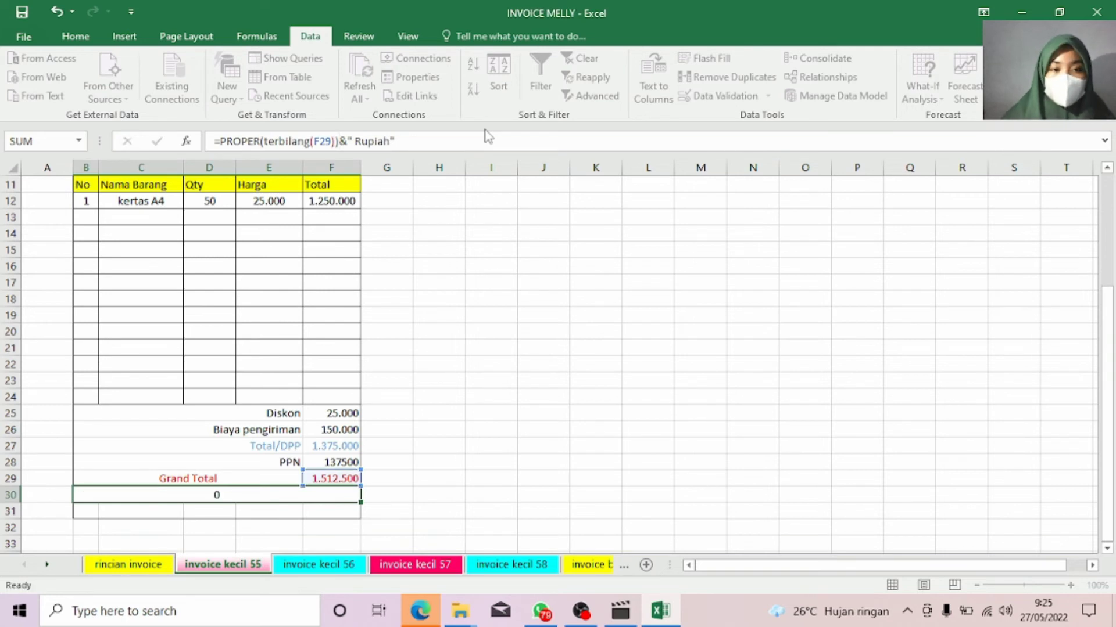
{"action": "key", "text": "Return"}
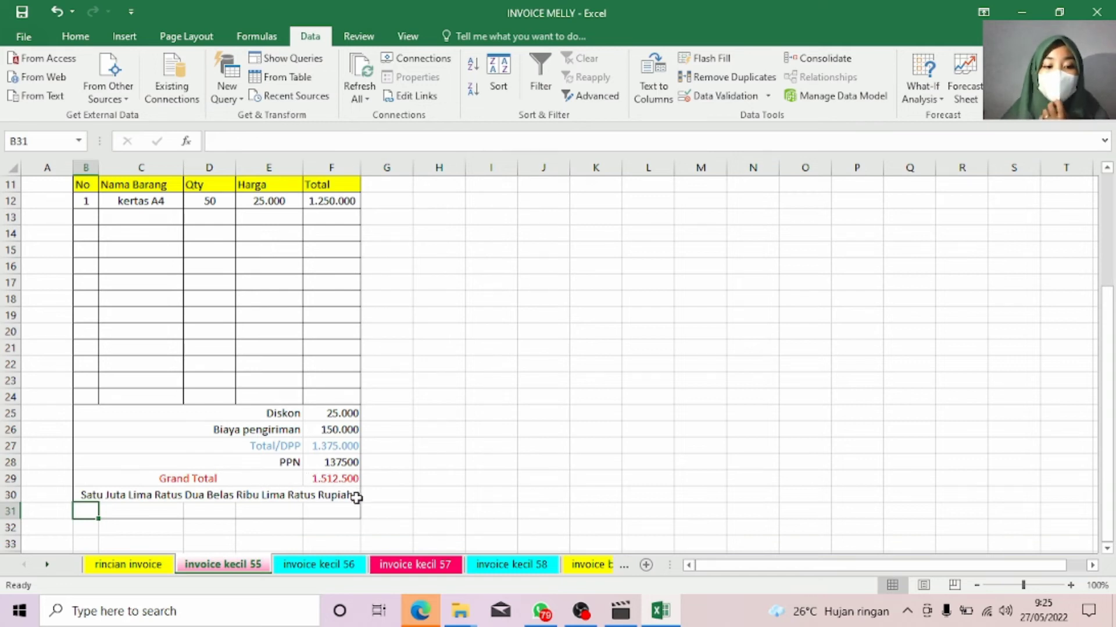
Step: Review the completed invoices on the invoice kecil 56, invoice kecil 57 and invoice kecil 58 sheets
{"action": "left_click", "coordinate": [324, 565]}
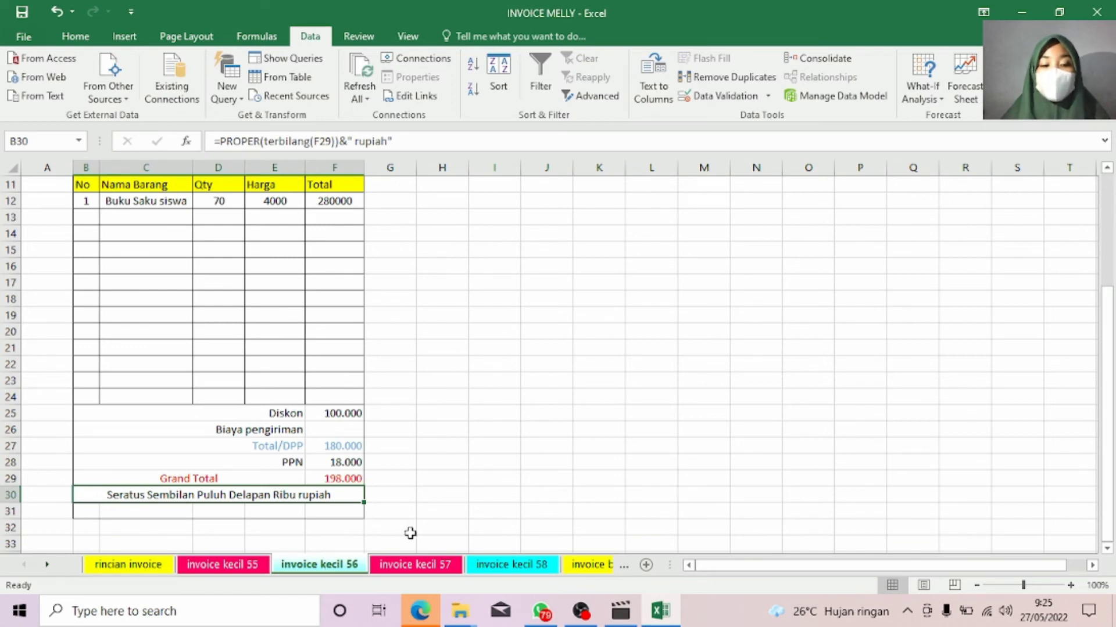
{"action": "left_click", "coordinate": [1107, 168]}
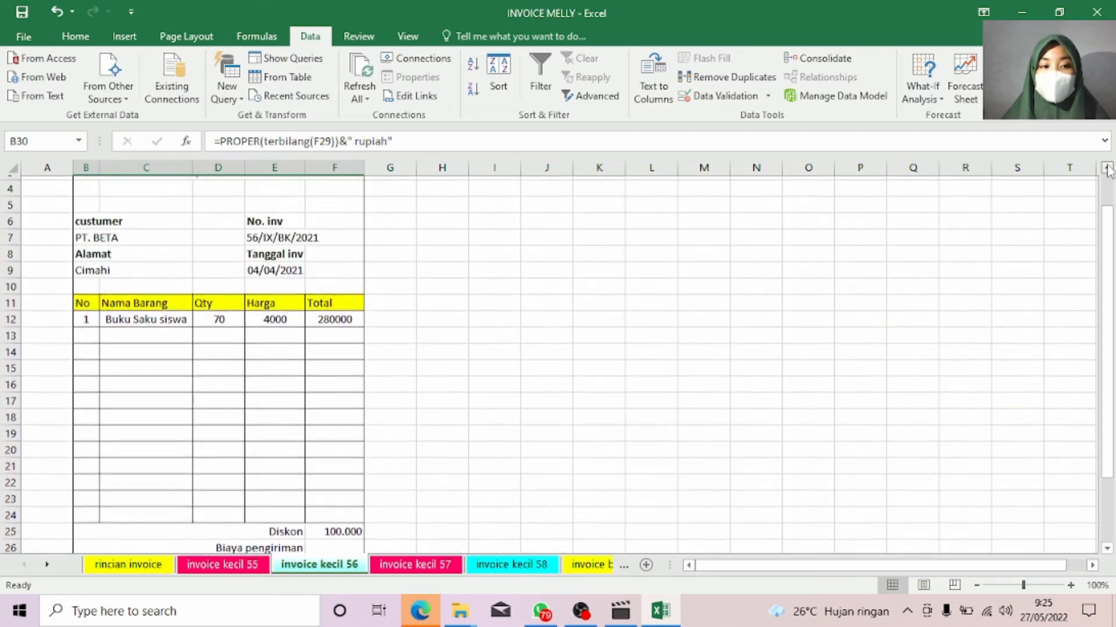
{"action": "left_click", "coordinate": [1107, 168]}
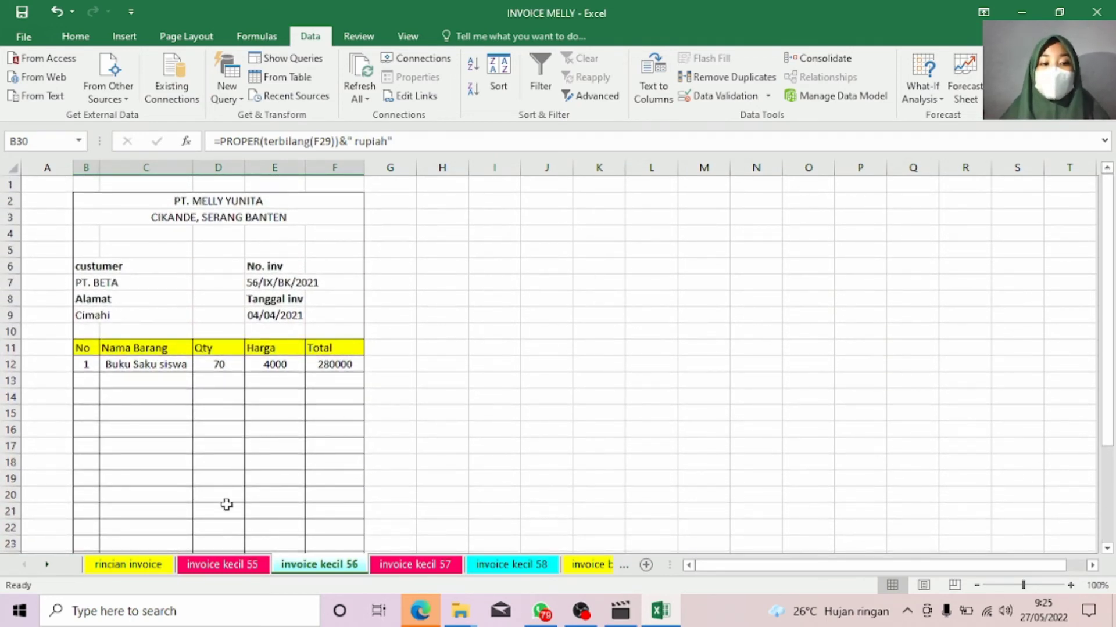
{"action": "left_click", "coordinate": [406, 566]}
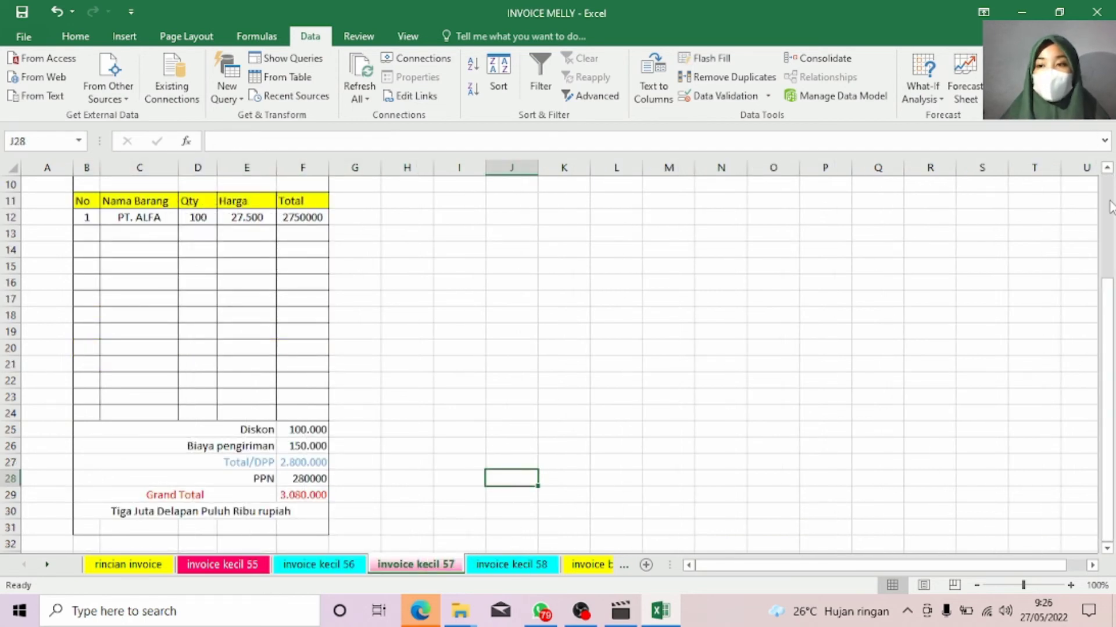
{"action": "scroll", "coordinate": [1107, 186], "scroll_direction": "up", "scroll_amount": 3}
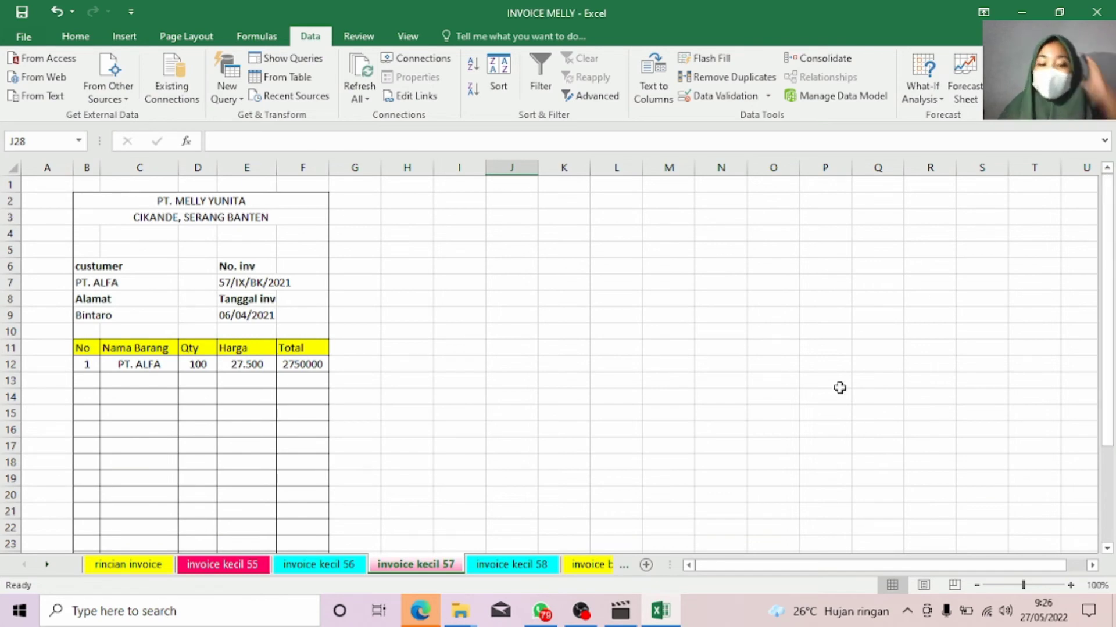
{"action": "left_click", "coordinate": [536, 567]}
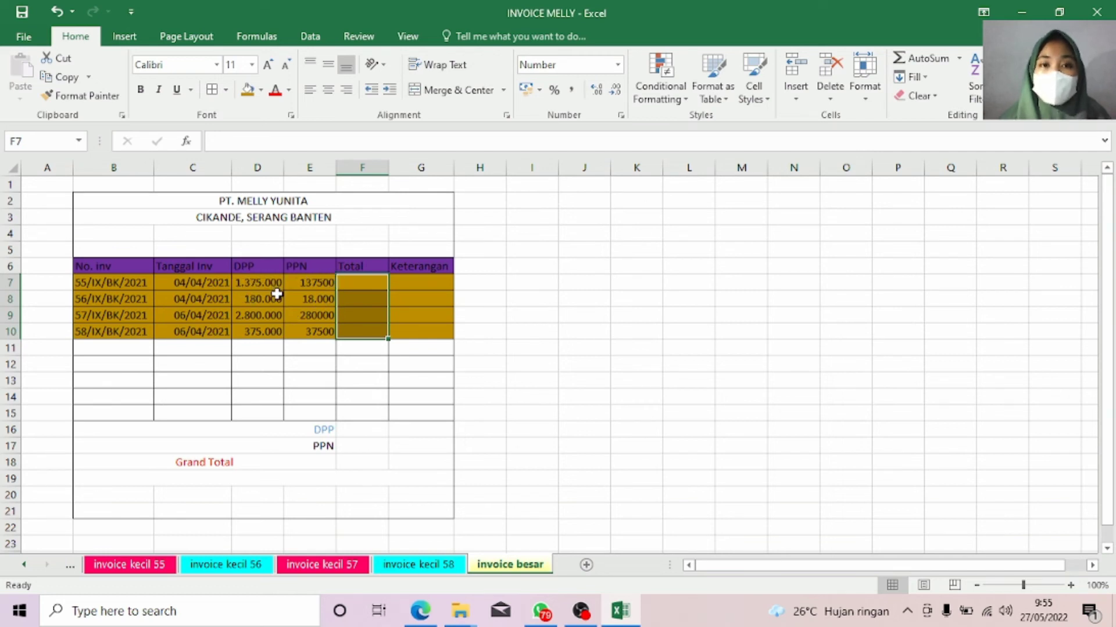
Step: On the invoice besar sheet, calculate the Total in F7 with =sum(D7:E7) and fill the formula down to F10
{"action": "left_click", "coordinate": [360, 279]}
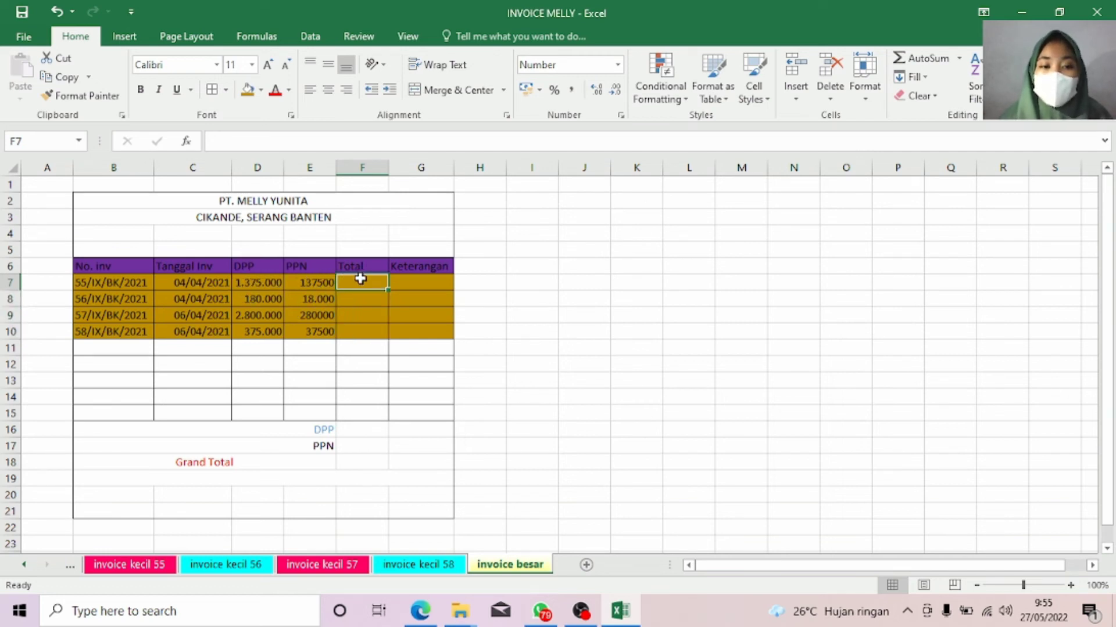
{"action": "type", "text": "=s"}
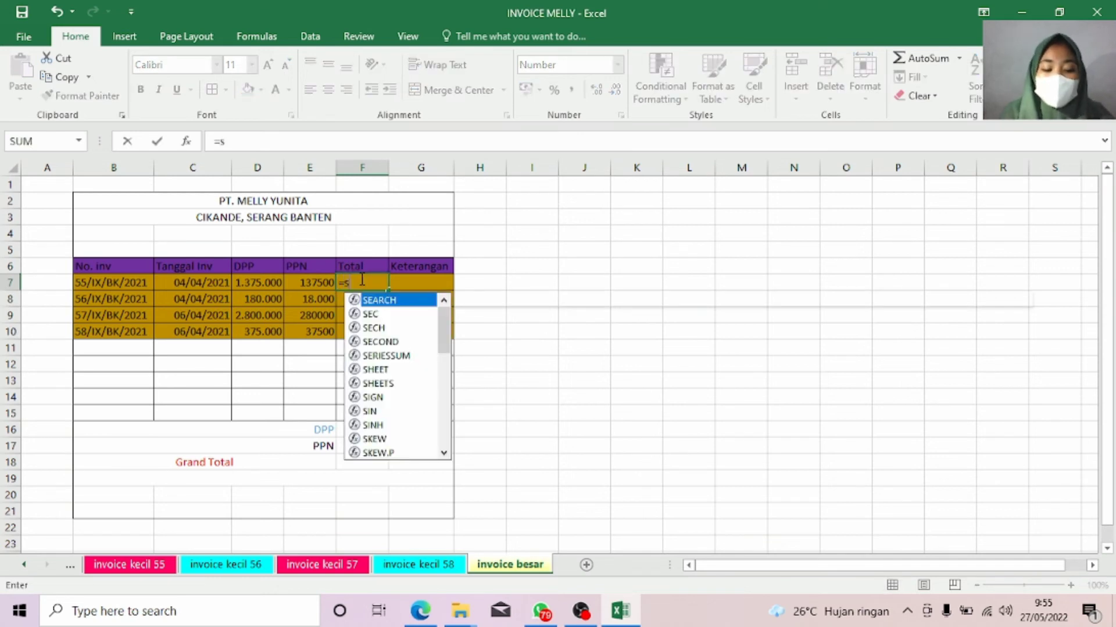
{"action": "type", "text": "um("}
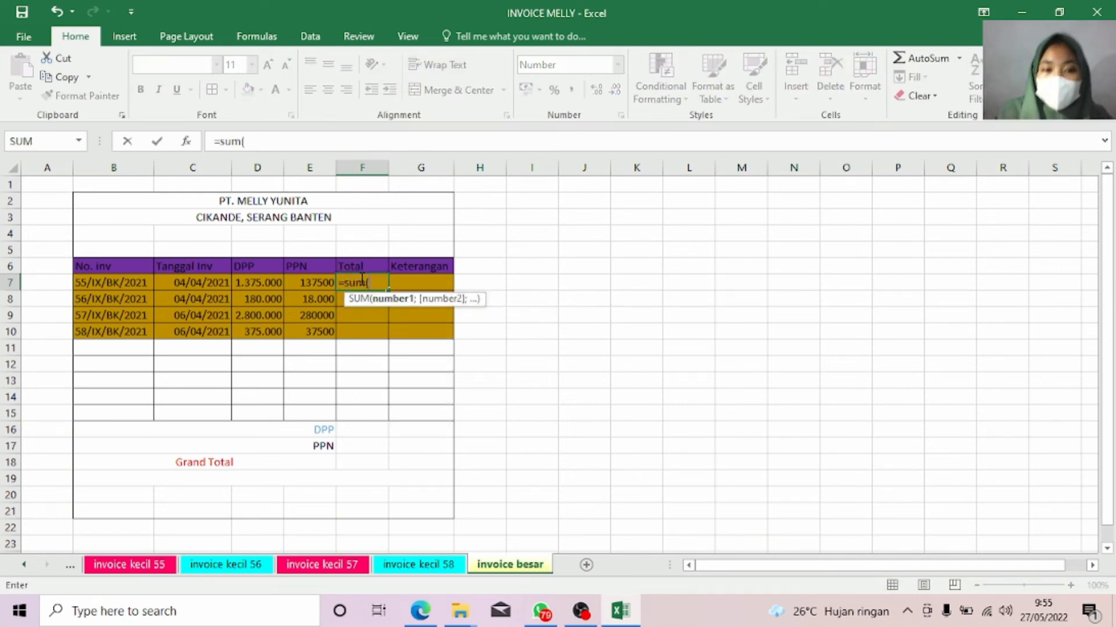
{"action": "left_click", "coordinate": [250, 282]}
{"action": "left_click_drag", "start_coordinate": [251, 283], "coordinate": [301, 282]}
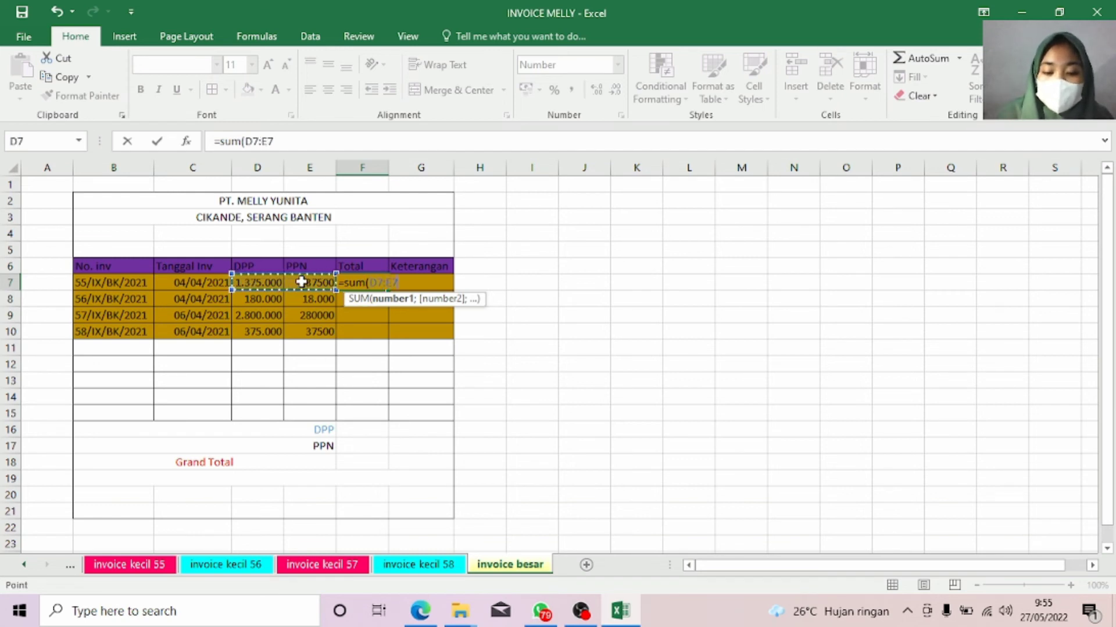
{"action": "key", "text": "Return"}
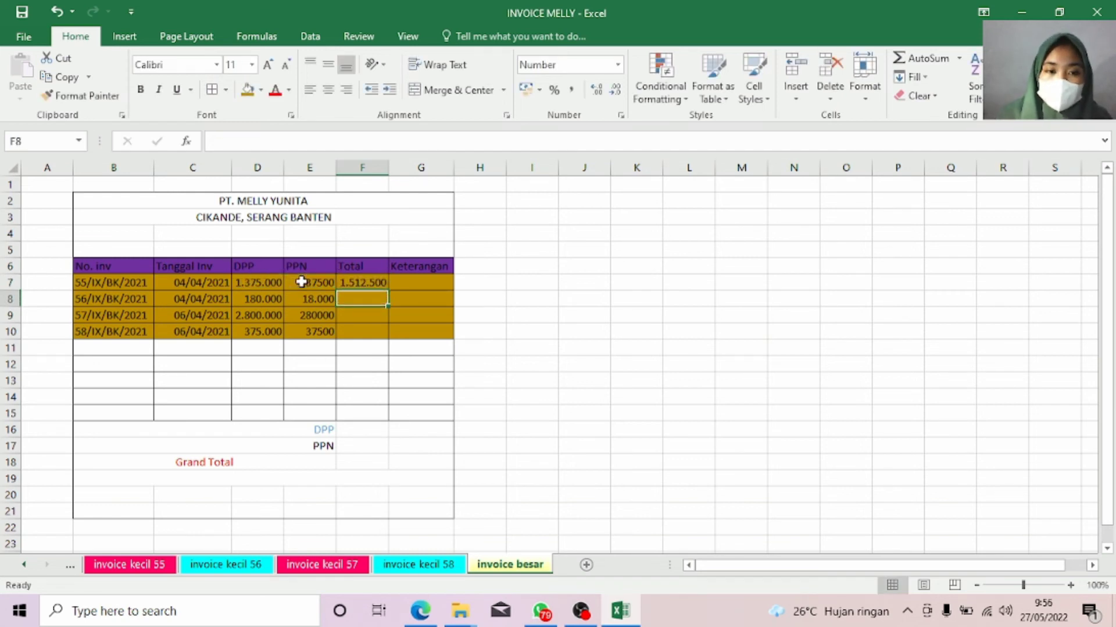
{"action": "left_click", "coordinate": [356, 283]}
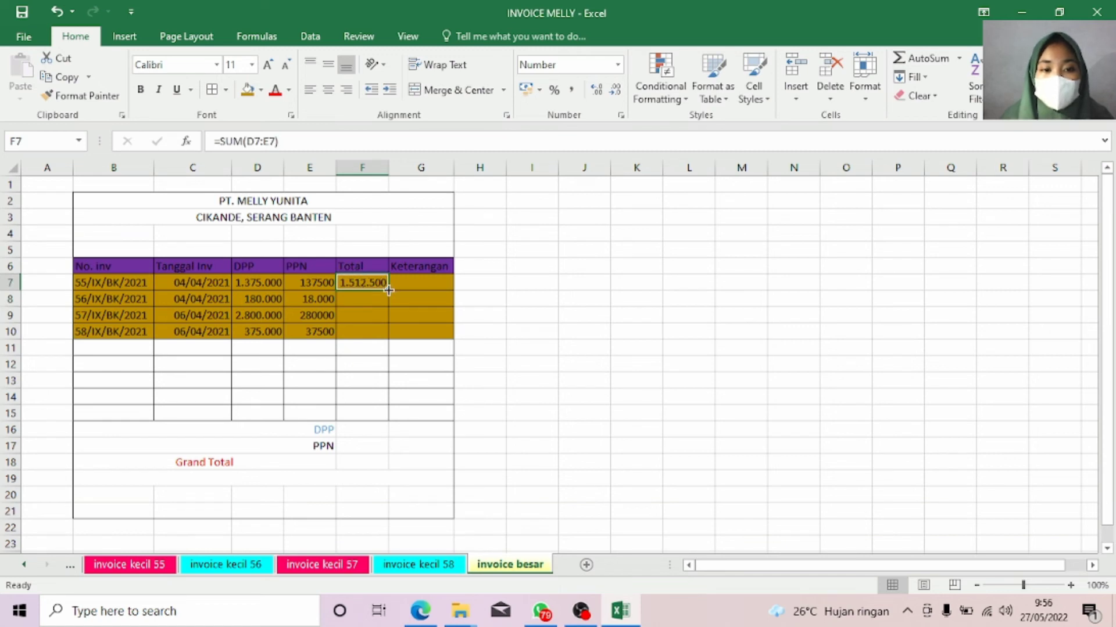
{"action": "left_click_drag", "start_coordinate": [390, 291], "coordinate": [384, 336]}
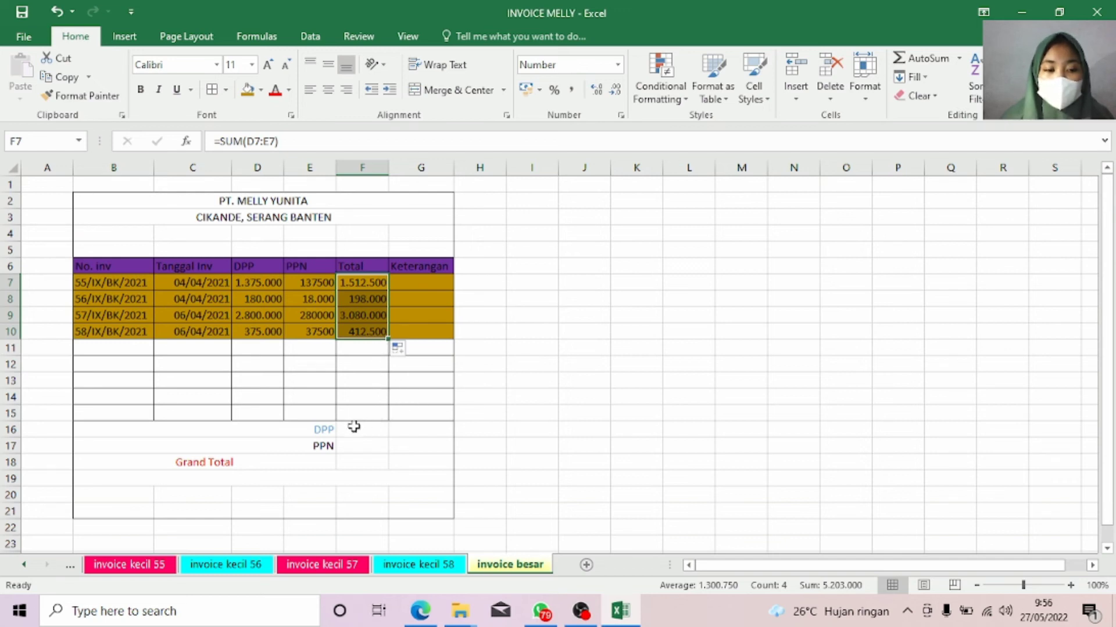
Step: Calculate the overall DPP in F16 with the formula =sum(D7:D10)
{"action": "left_click", "coordinate": [354, 429]}
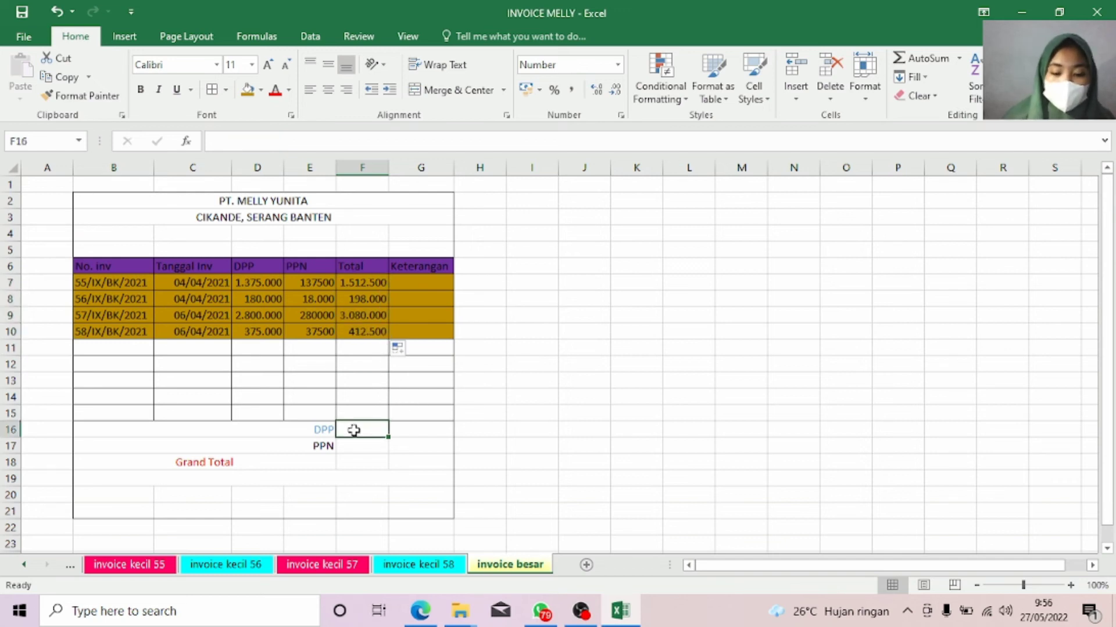
{"action": "type", "text": "="}
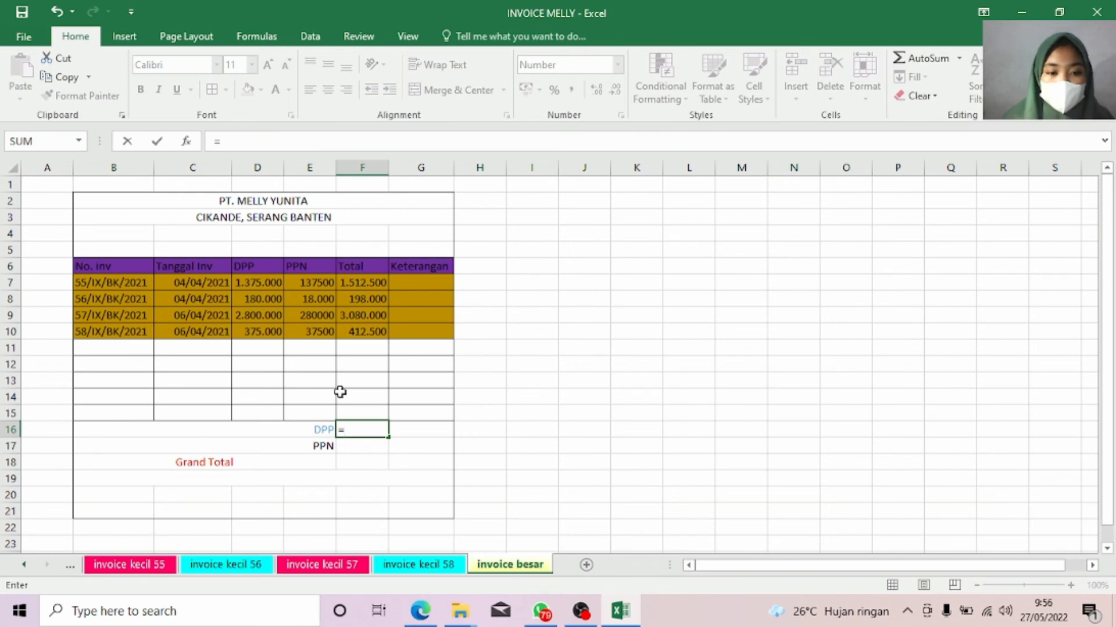
{"action": "type", "text": "sum"}
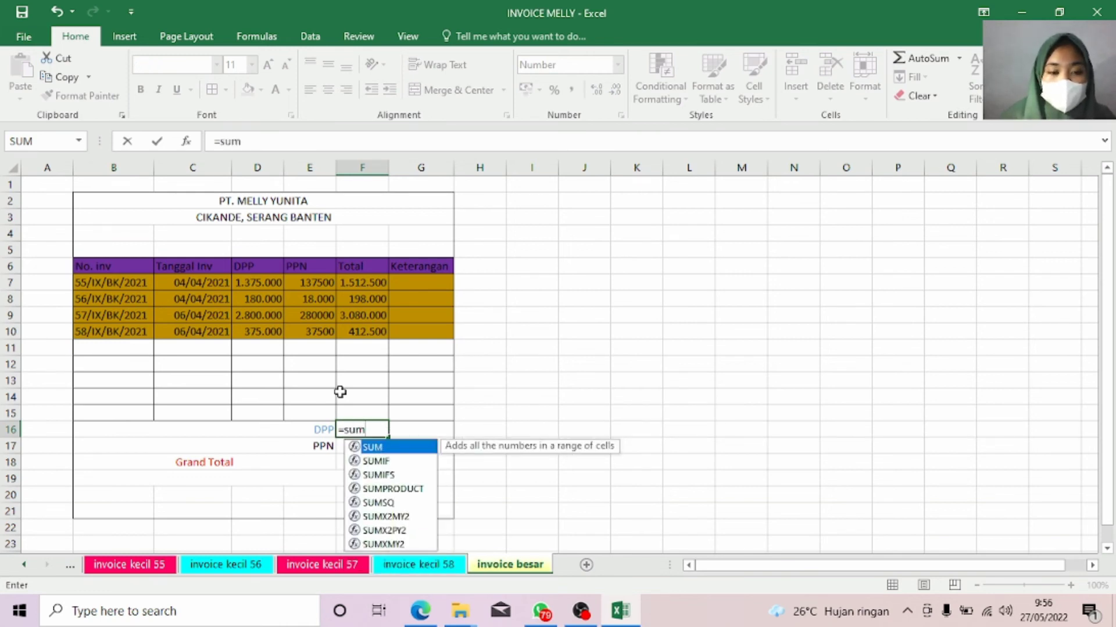
{"action": "type", "text": "("}
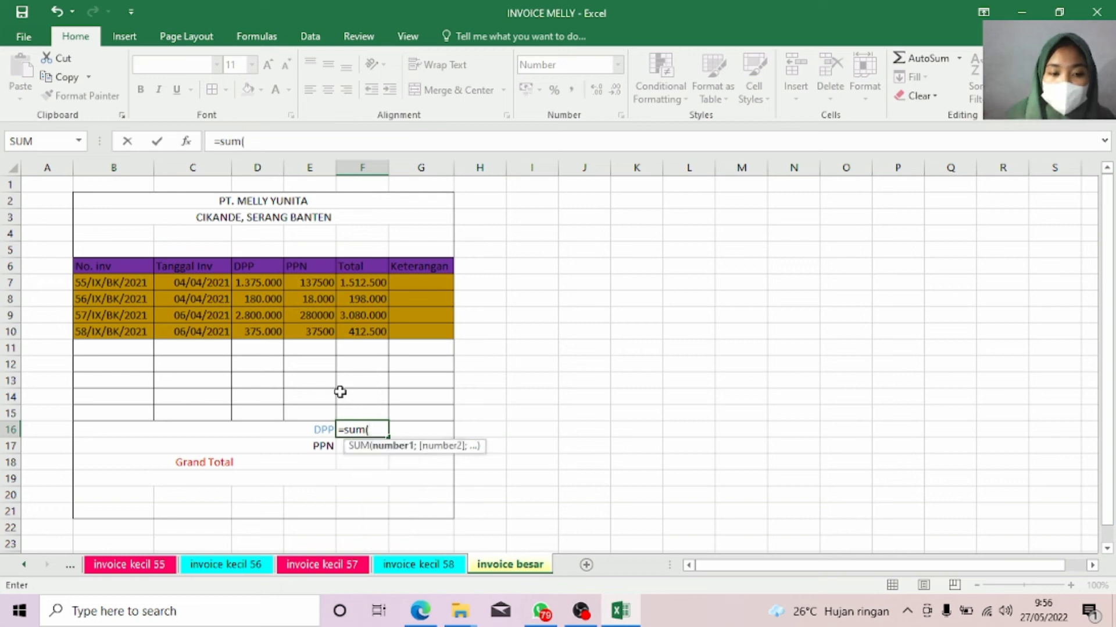
{"action": "left_click_drag", "start_coordinate": [258, 283], "coordinate": [262, 328]}
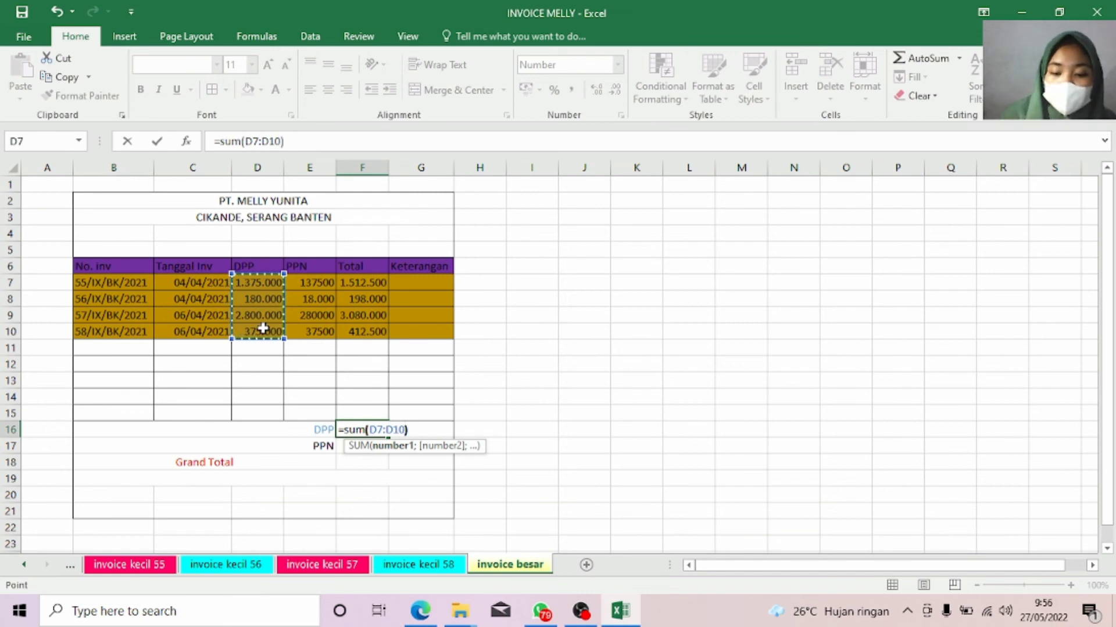
{"action": "key", "text": "Return"}
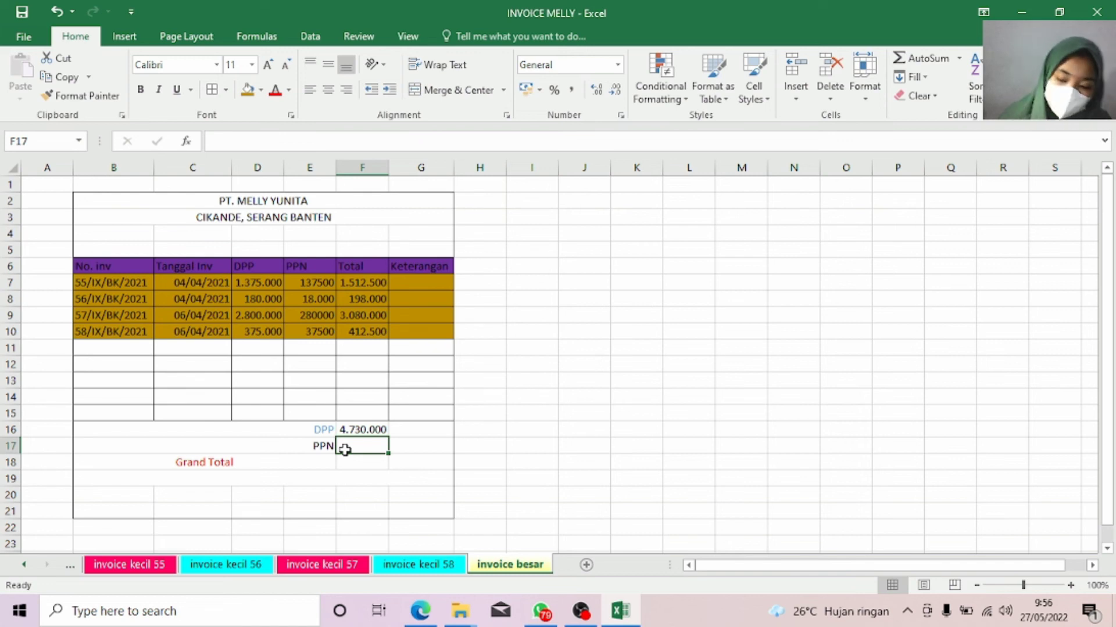
Step: Calculate the PPN in F17 as 10% of the DPP with the formula =F16*10%
{"action": "type", "text": "="}
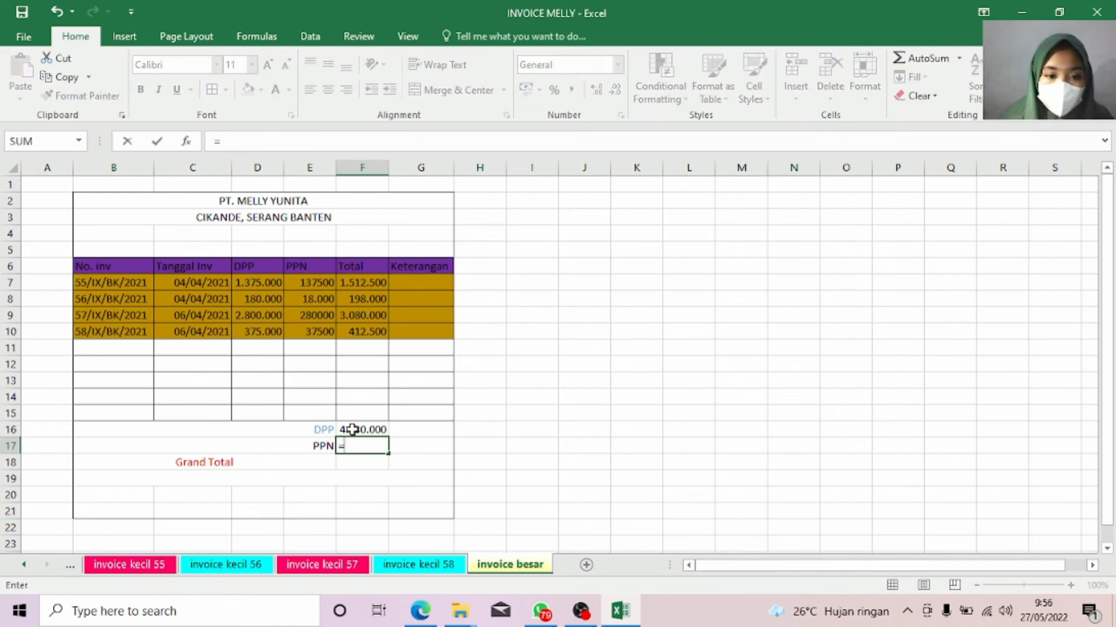
{"action": "left_click", "coordinate": [351, 430]}
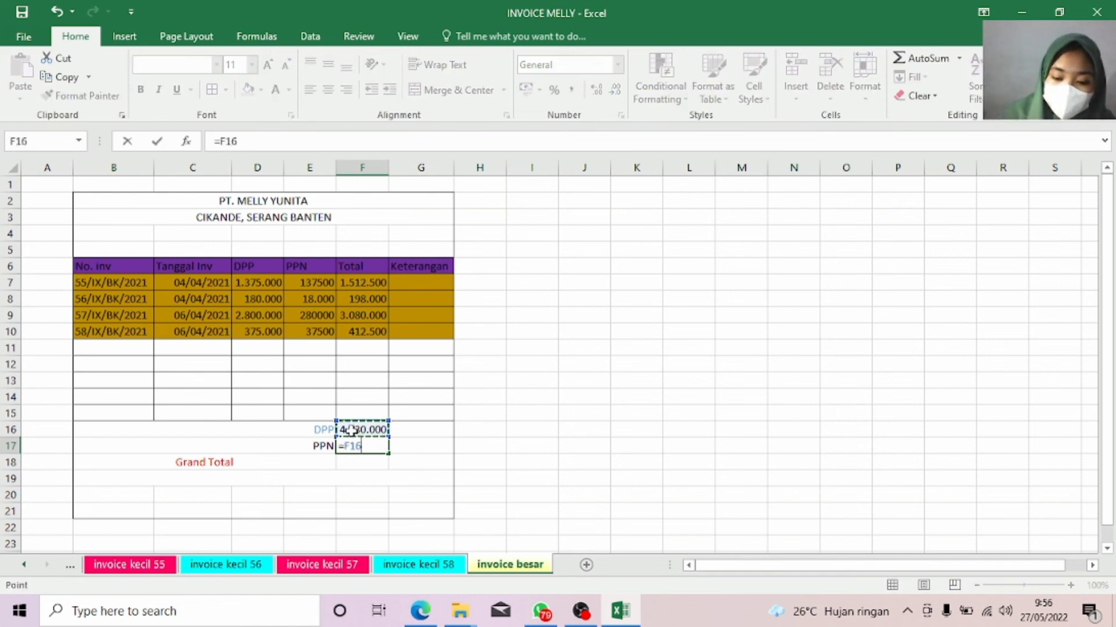
{"action": "type", "text": "*10"}
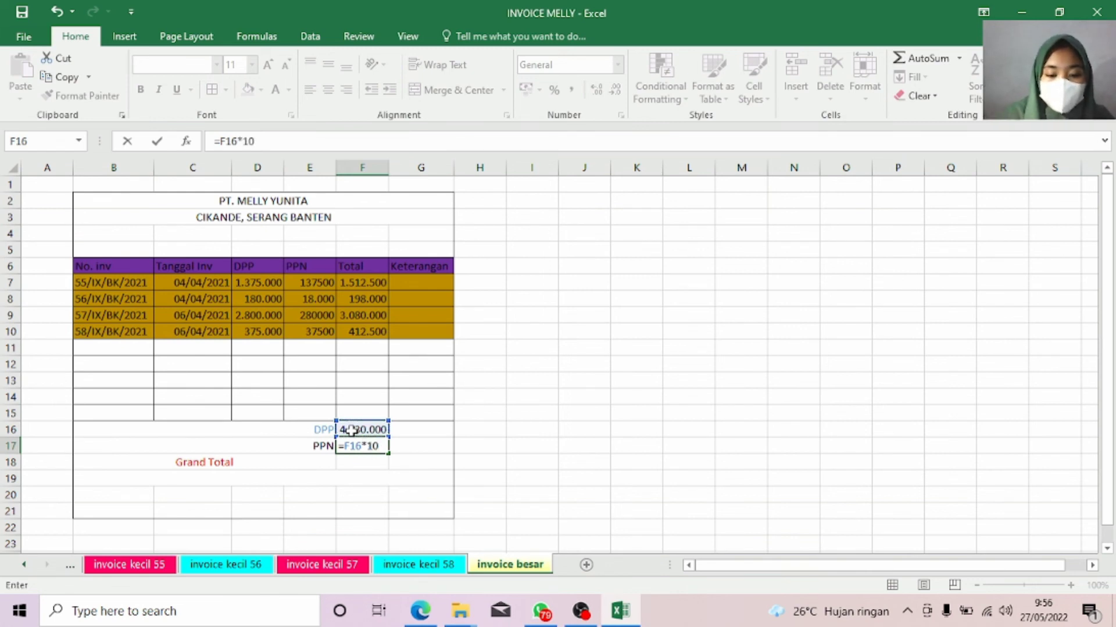
{"action": "type", "text": "%"}
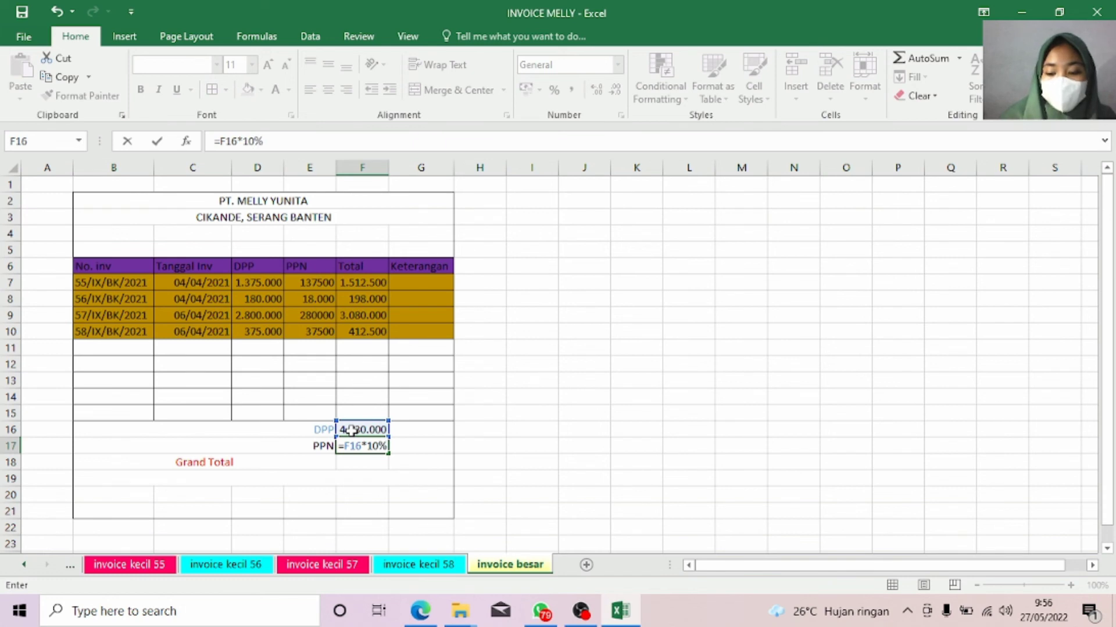
{"action": "key", "text": "Return"}
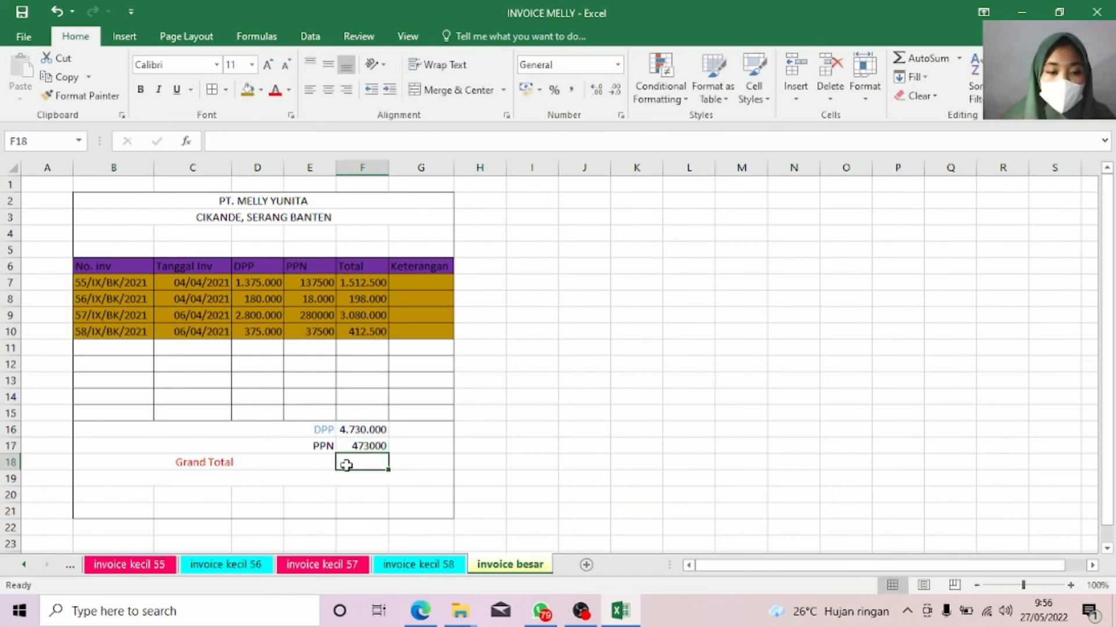
Step: Calculate the Grand Total in F18 by adding the DPP and PPN with the formula =sum(F16:F17)
{"action": "type", "text": "="}
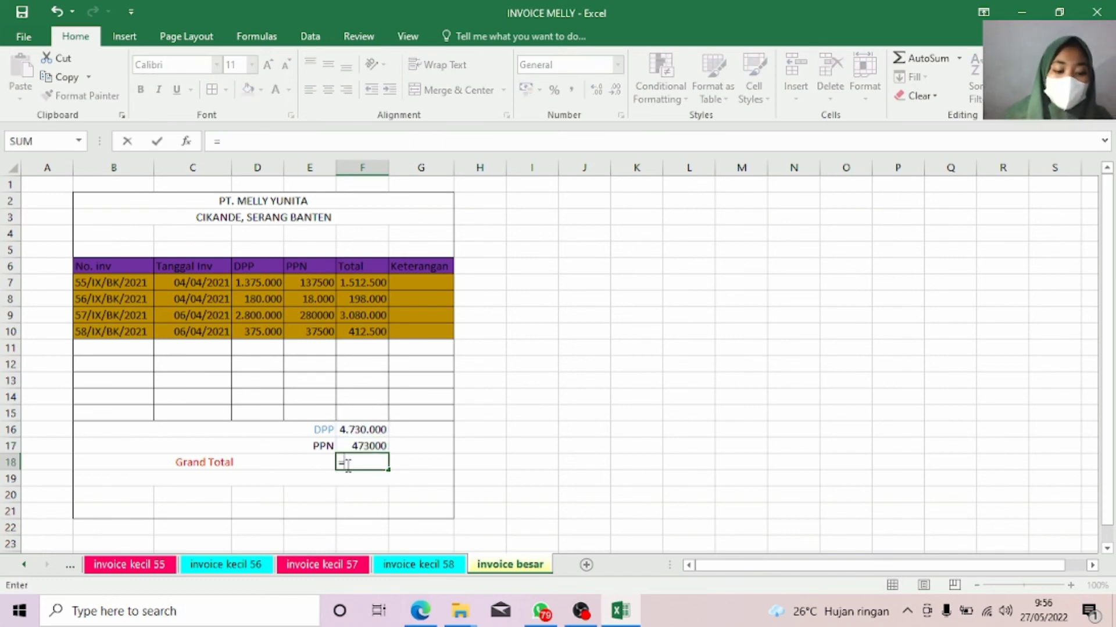
{"action": "type", "text": "sum"}
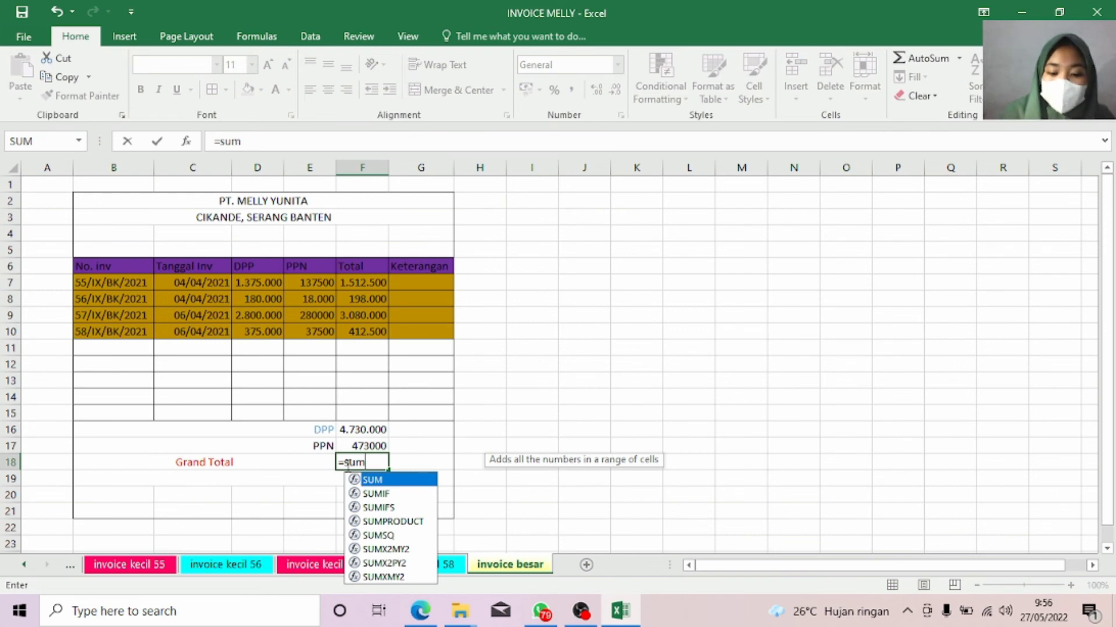
{"action": "type", "text": "("}
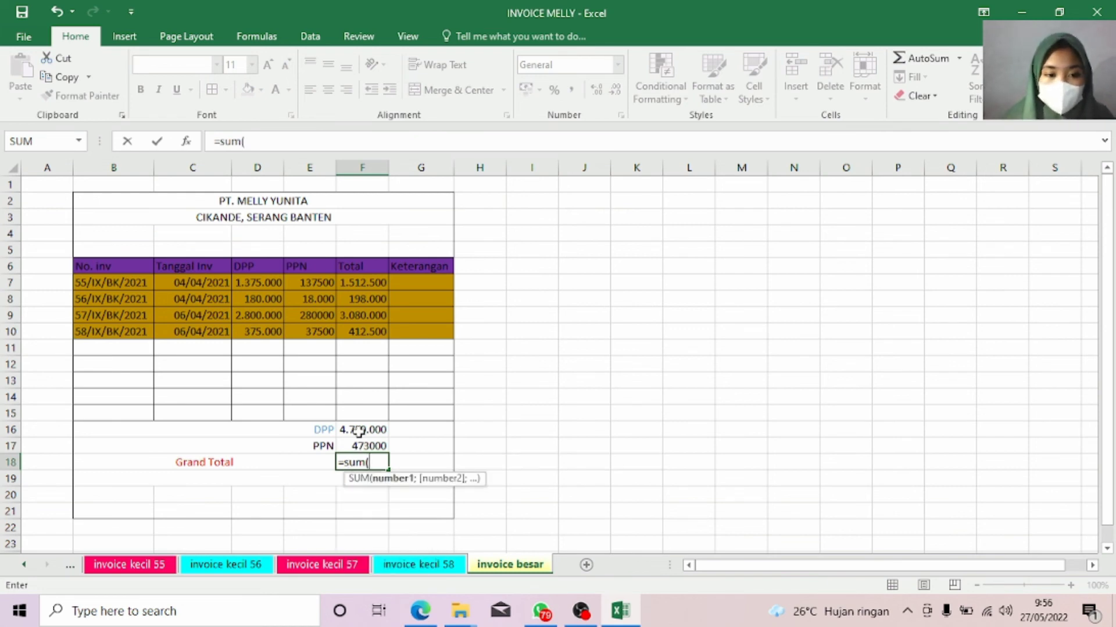
{"action": "left_click_drag", "start_coordinate": [356, 430], "coordinate": [371, 446]}
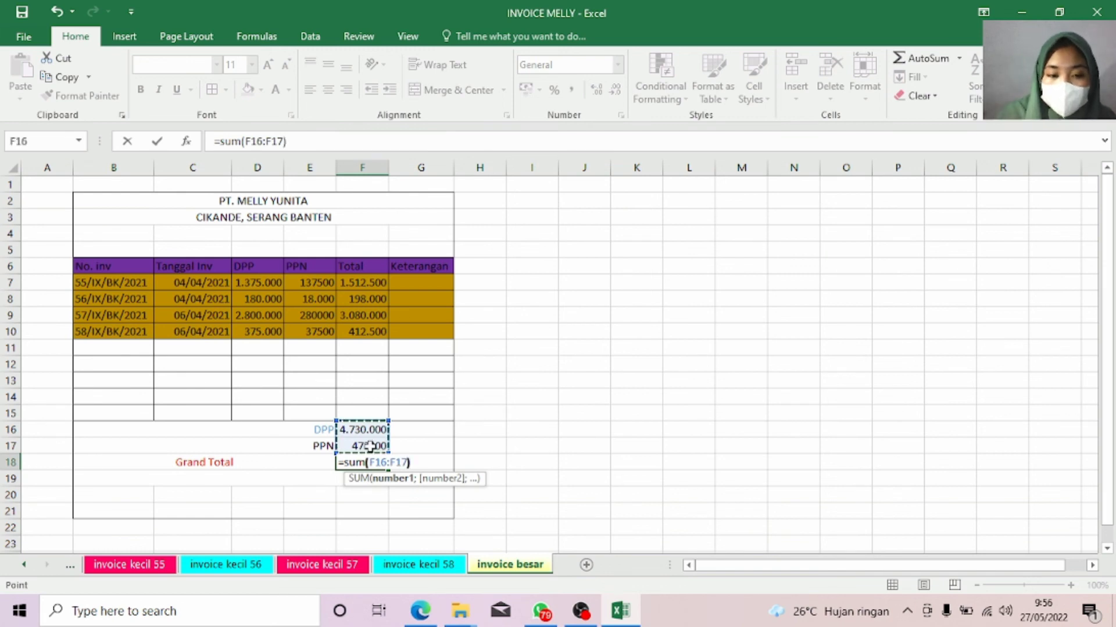
{"action": "key", "text": "Return"}
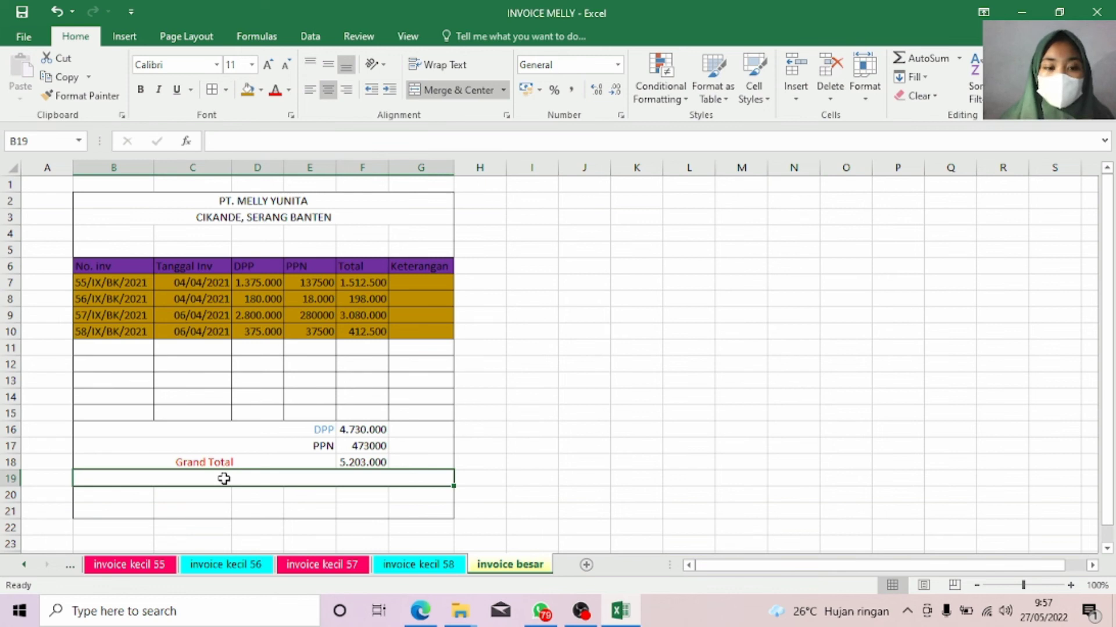
Step: Spell out the Grand Total in words in the merged cell B19 with the formula =terbilang(F18)
{"action": "type", "text": "="}
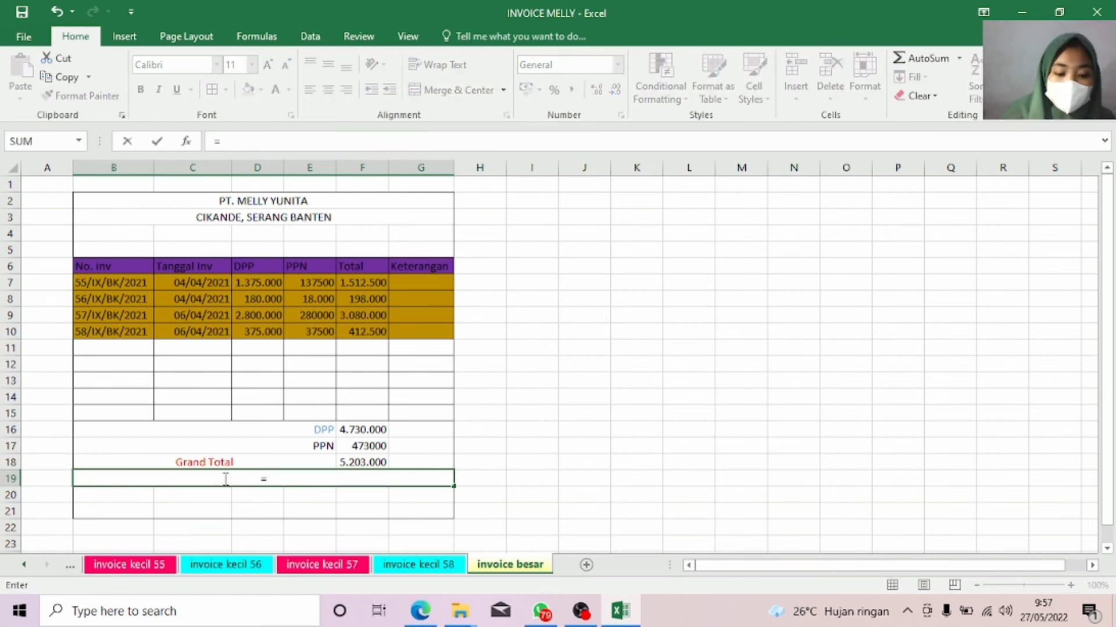
{"action": "type", "text": "ter"}
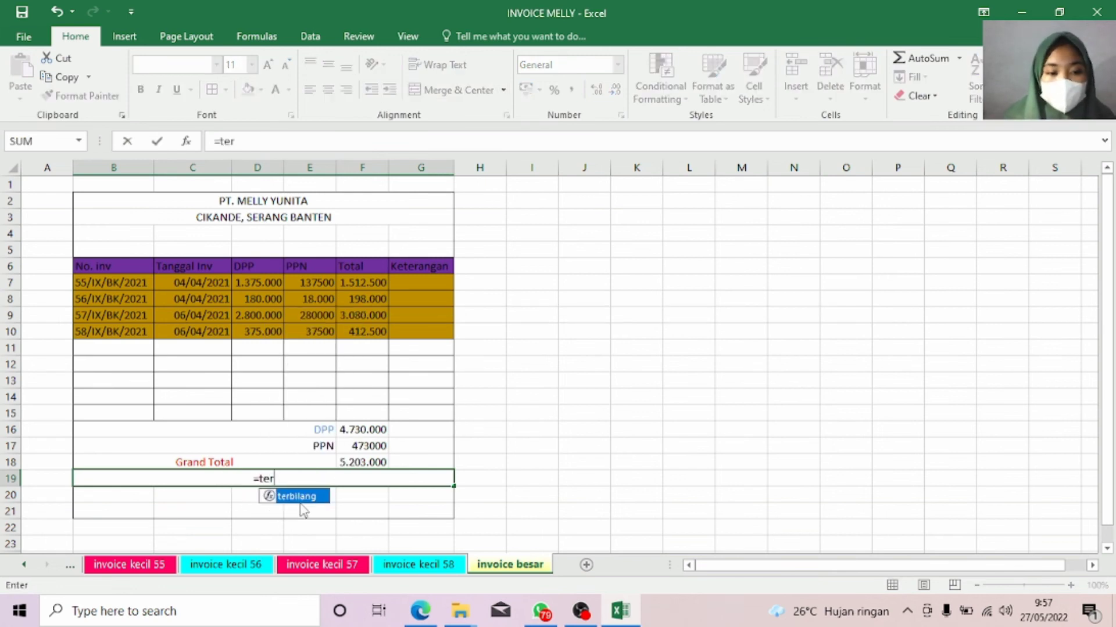
{"action": "double_click", "coordinate": [298, 498]}
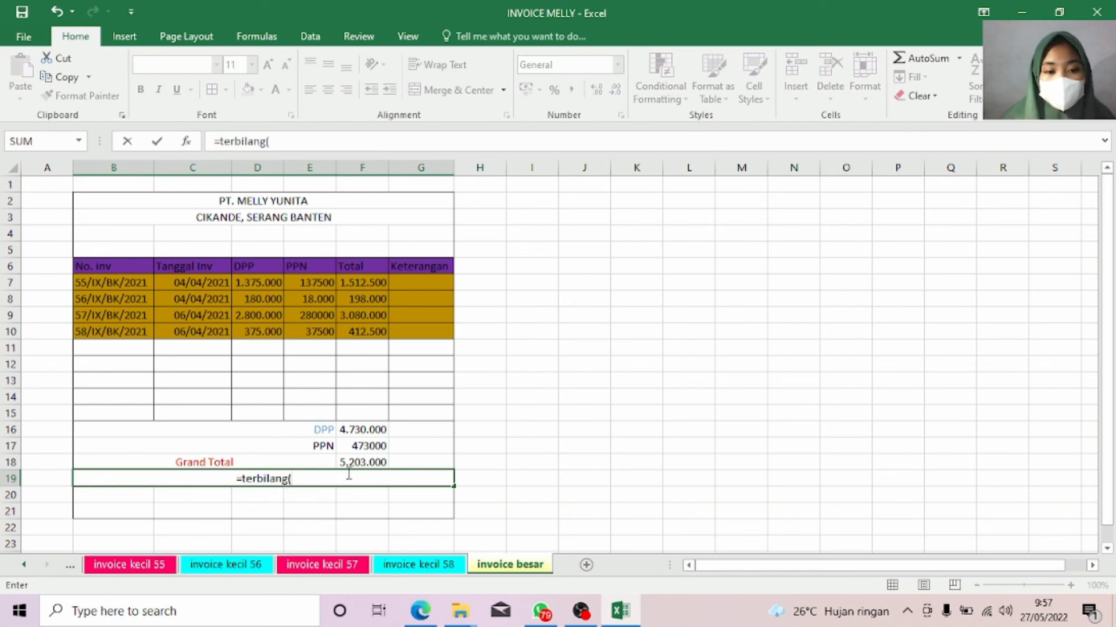
{"action": "left_click", "coordinate": [369, 462]}
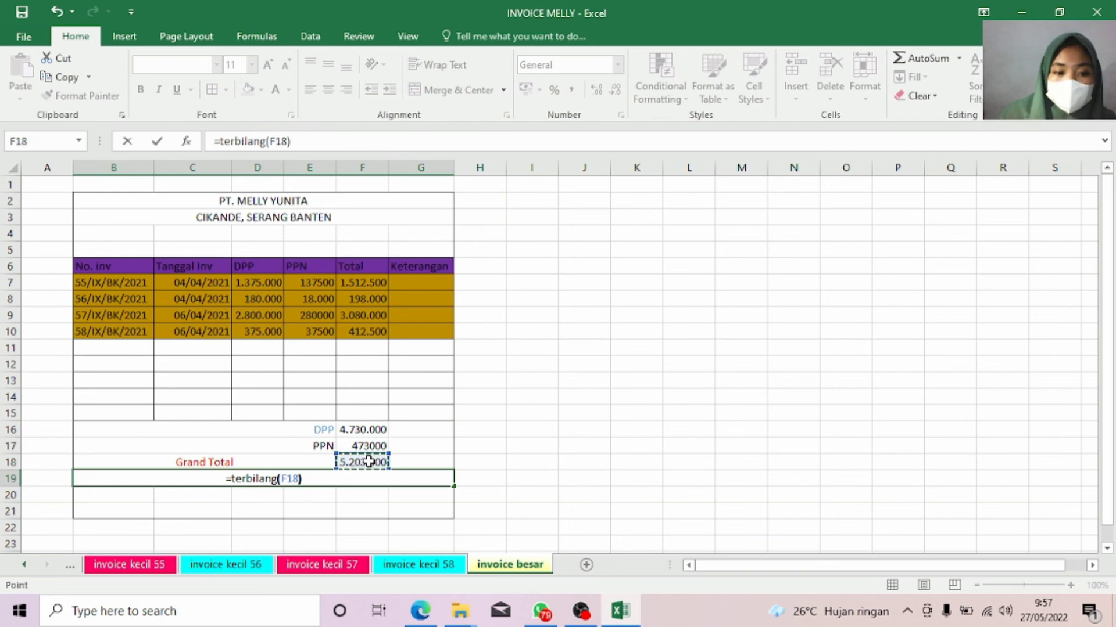
{"action": "key", "text": "Return"}
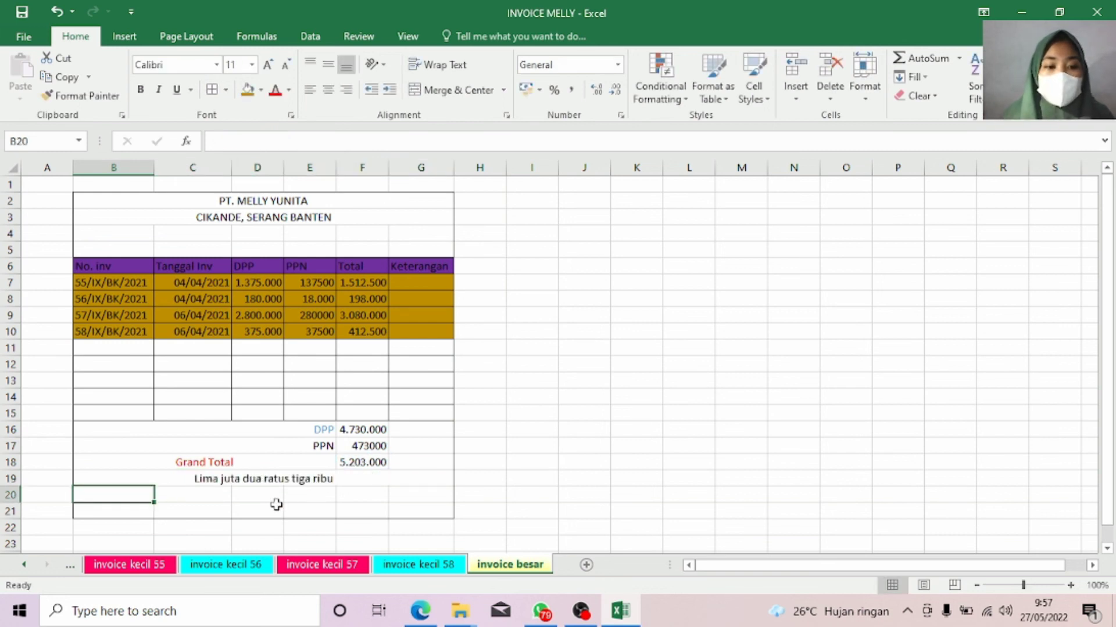
Step: Extend the B19 formula to =PROPER(terbilang(F18))&" Rupiah" to capitalize each word and append the currency
{"action": "left_click", "coordinate": [372, 481]}
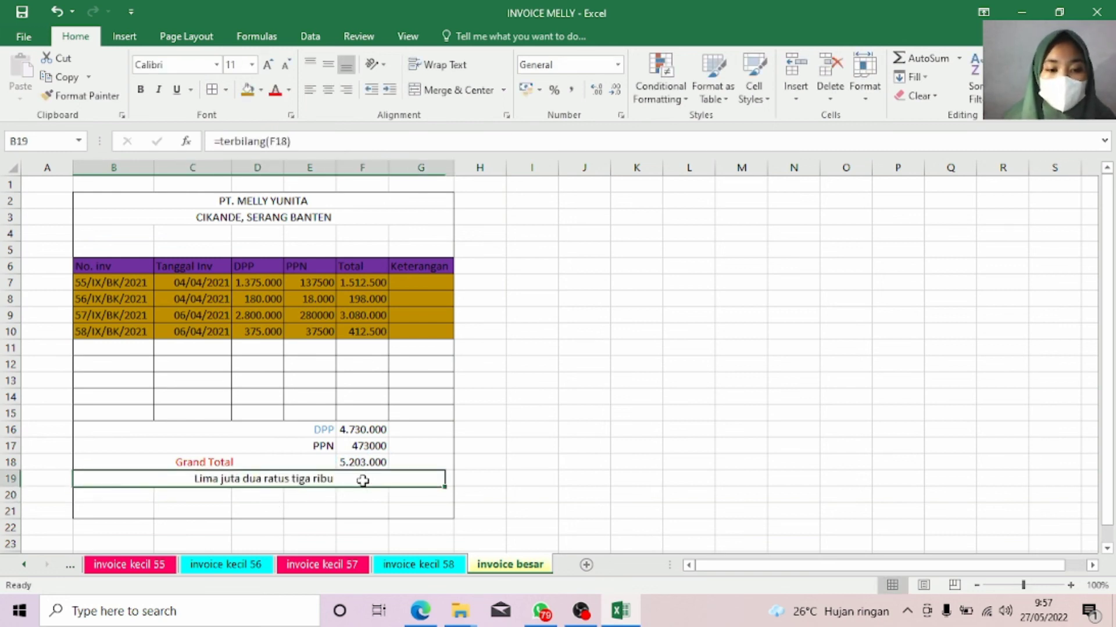
{"action": "left_click", "coordinate": [307, 143]}
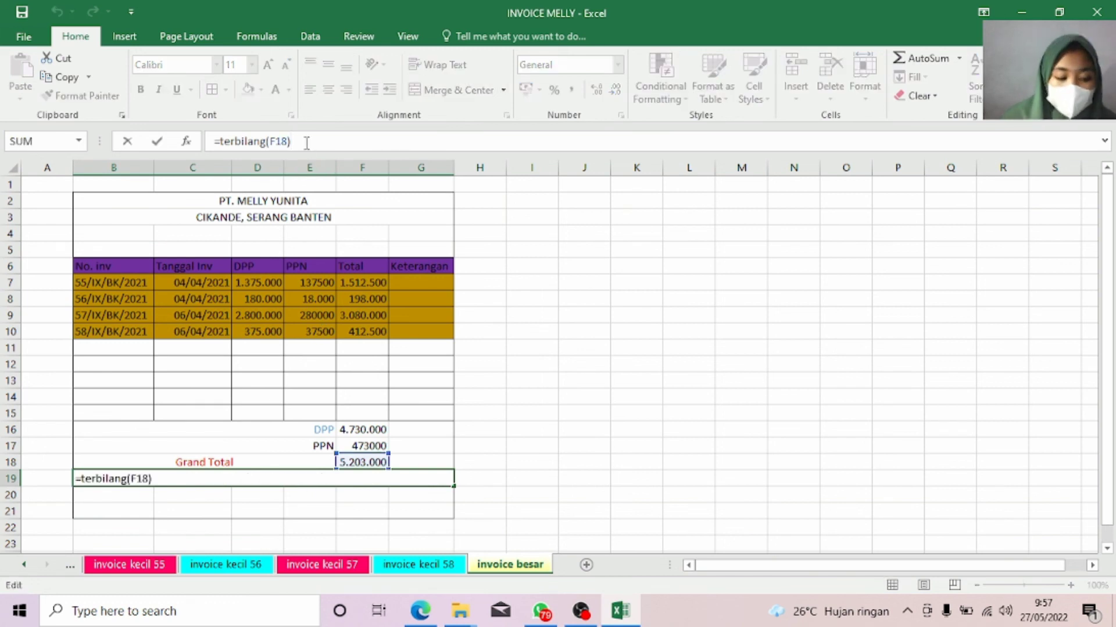
{"action": "type", "text": "&"}
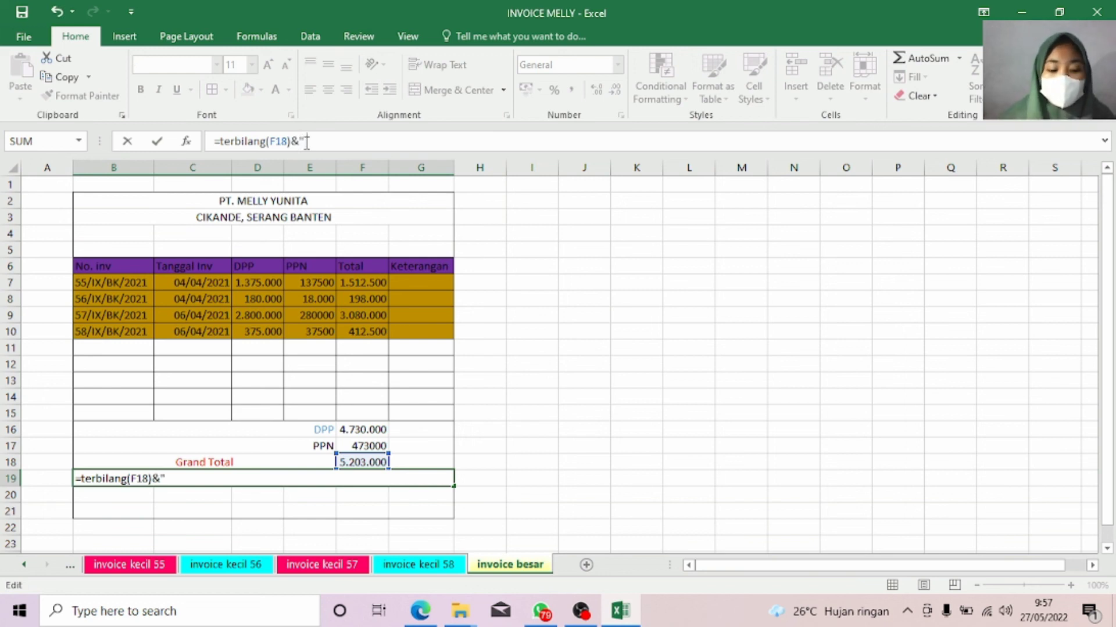
{"action": "type", "text": "\" Rupiah"}
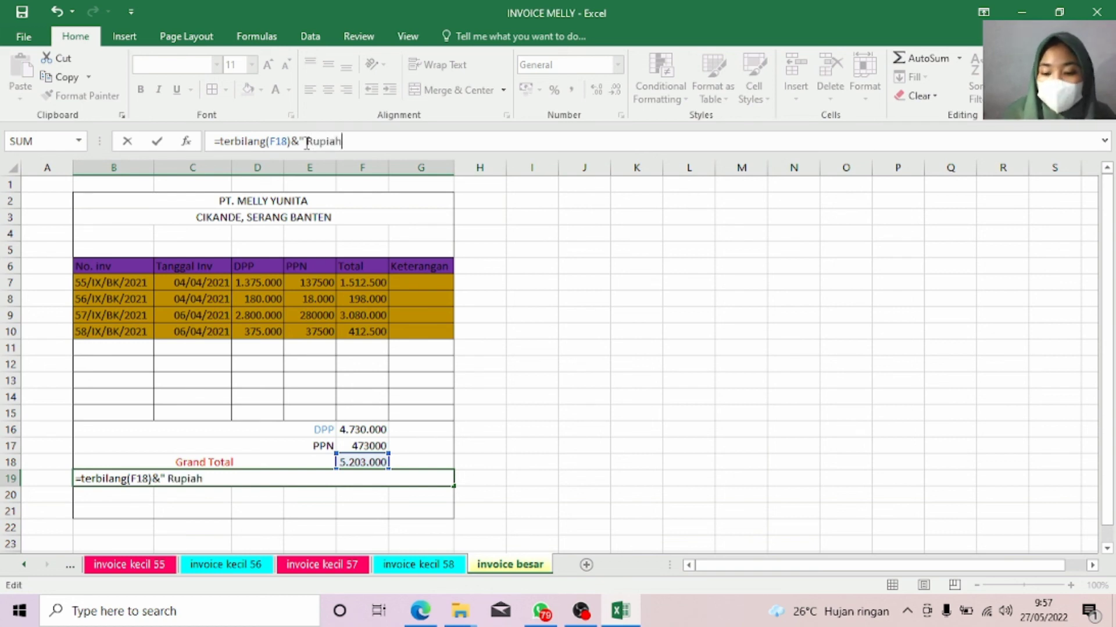
{"action": "type", "text": "\""}
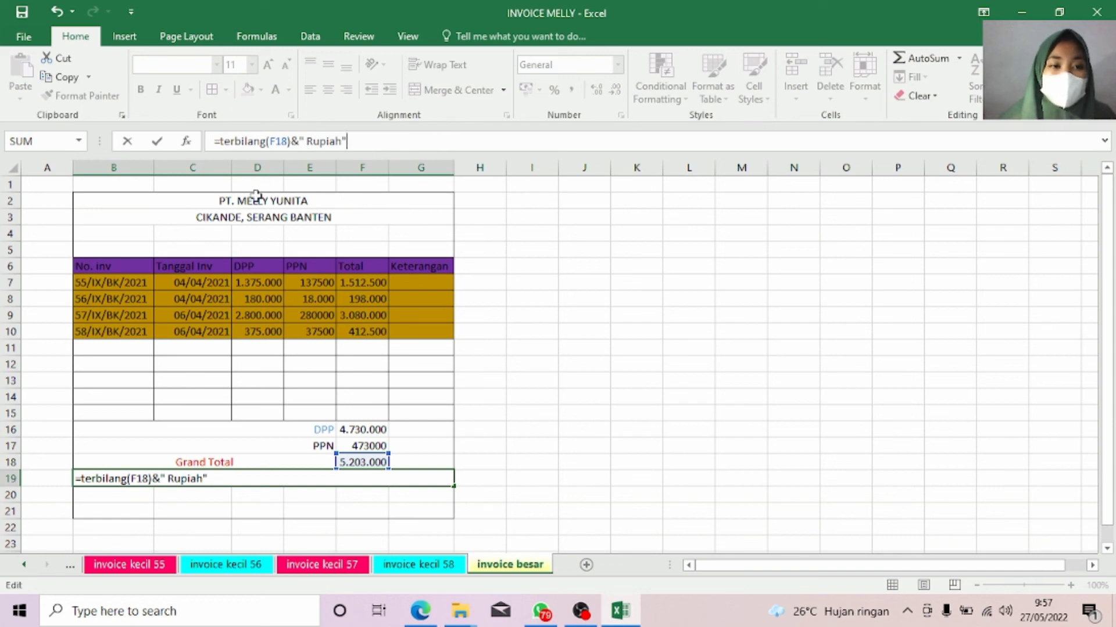
{"action": "left_click", "coordinate": [220, 142]}
{"action": "type", "text": "pro"}
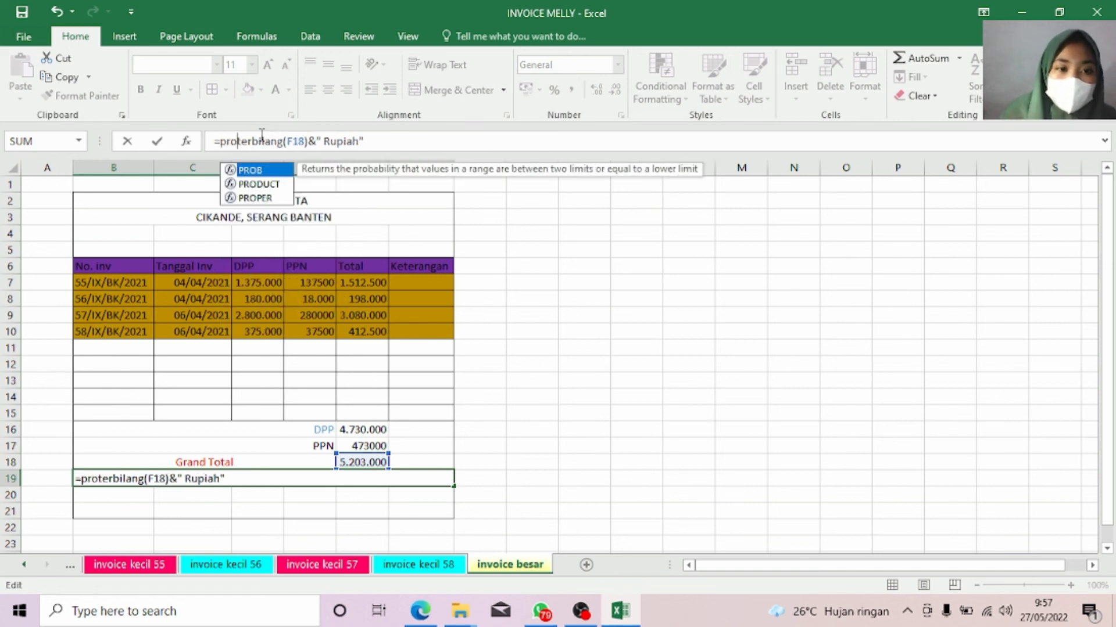
{"action": "double_click", "coordinate": [251, 198]}
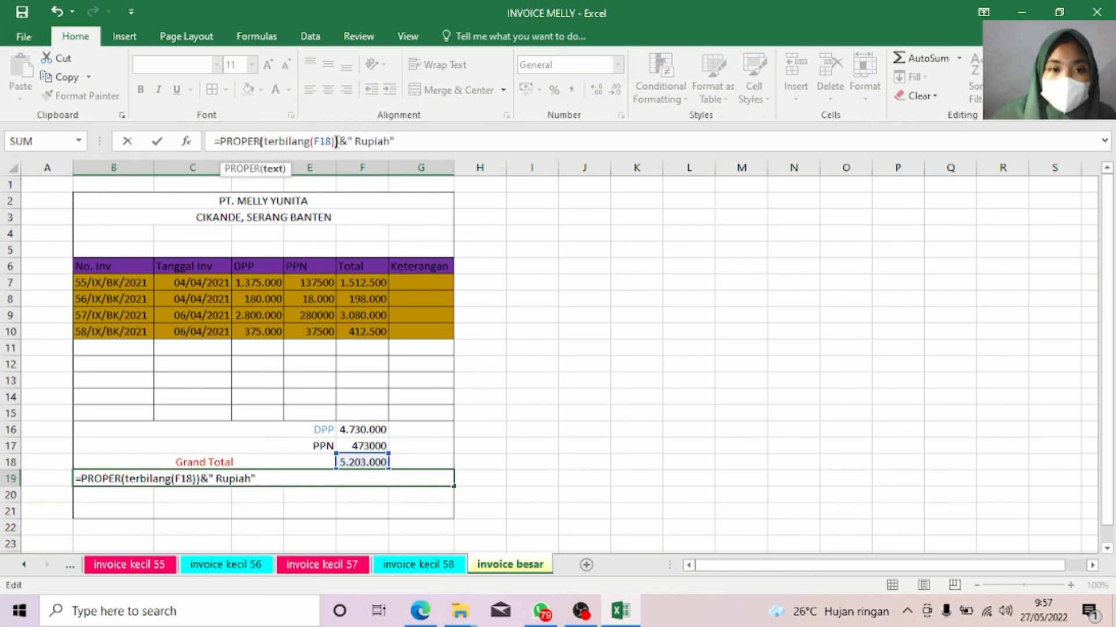
{"action": "key", "text": "Return"}
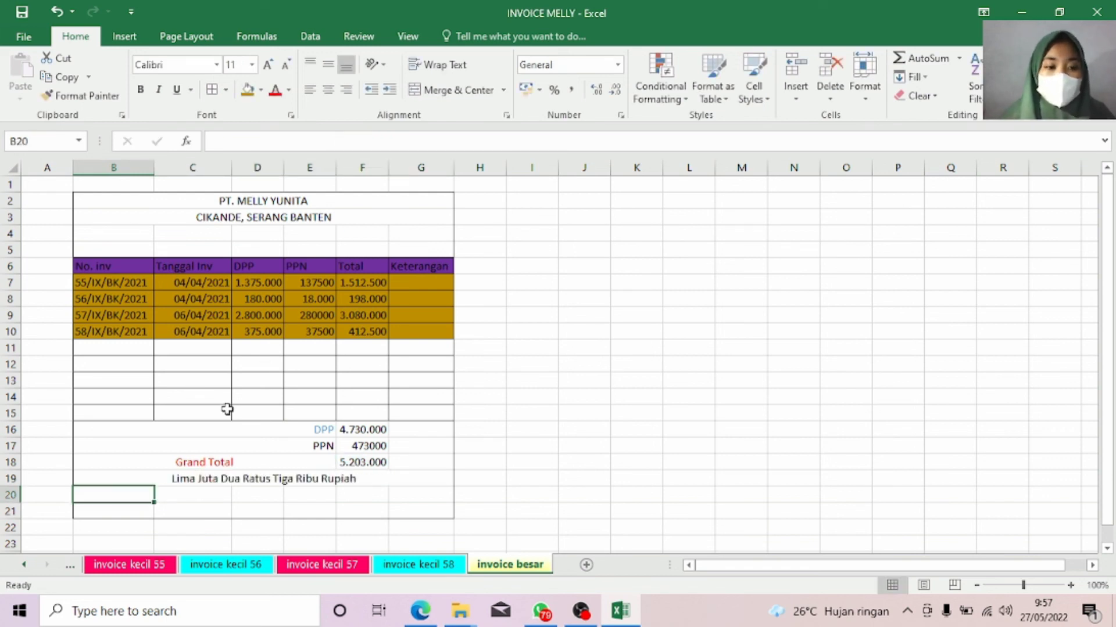